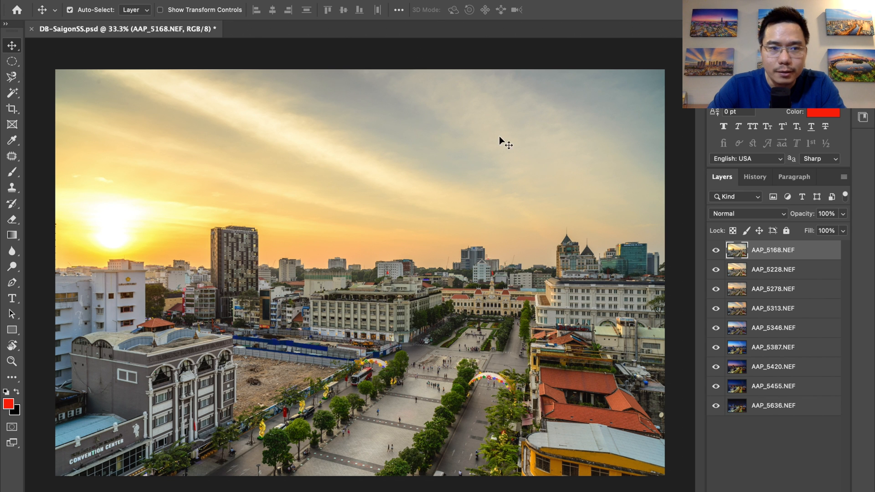
- Preview the exposures from day to night by hiding the layers one by one from AAP_5168.NEF downwards, and show them all again
{"action": "left_click", "coordinate": [775, 404]}
{"action": "left_click", "coordinate": [761, 433]}
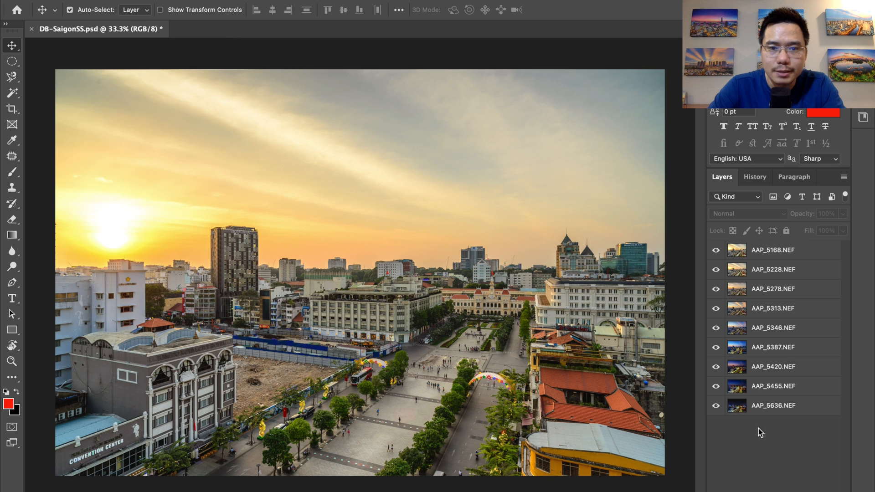
{"action": "left_click", "coordinate": [716, 251]}
{"action": "left_click", "coordinate": [716, 269]}
{"action": "left_click", "coordinate": [716, 289]}
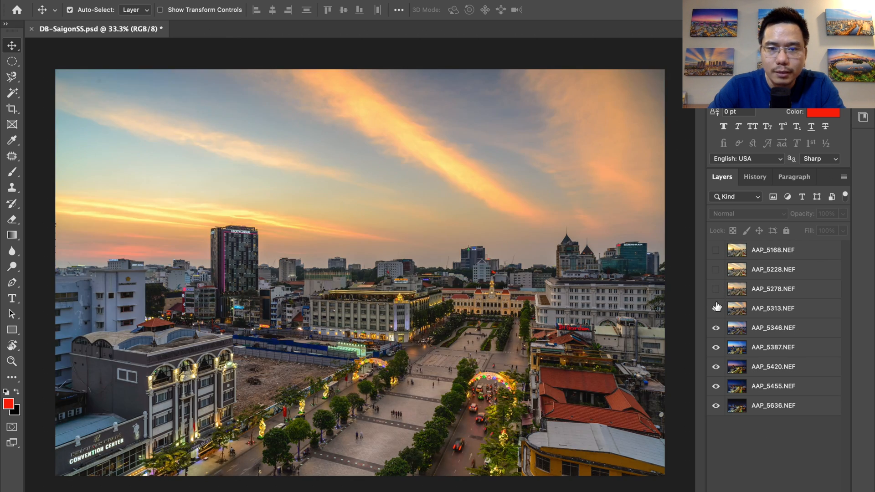
{"action": "left_click", "coordinate": [716, 309]}
{"action": "left_click", "coordinate": [716, 328]}
{"action": "left_click", "coordinate": [716, 347]}
{"action": "left_click", "coordinate": [716, 367]}
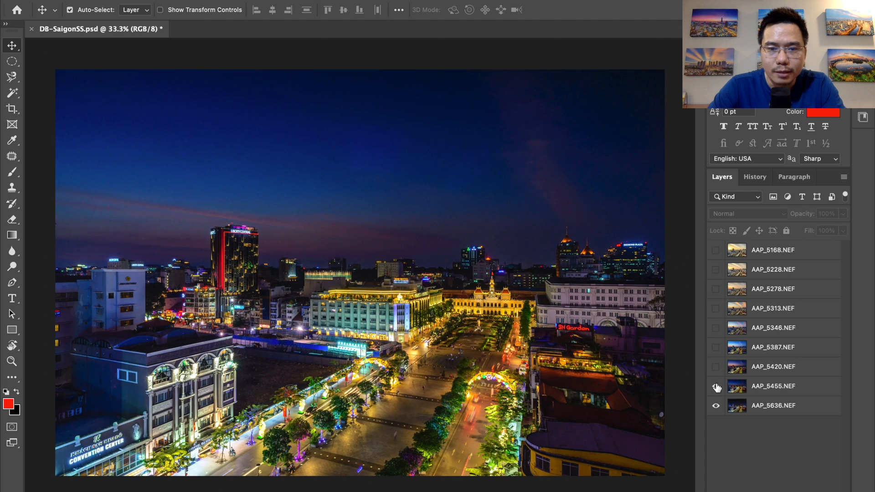
{"action": "left_click", "coordinate": [716, 386]}
{"action": "left_click_drag", "start_coordinate": [716, 388], "coordinate": [714, 257]}
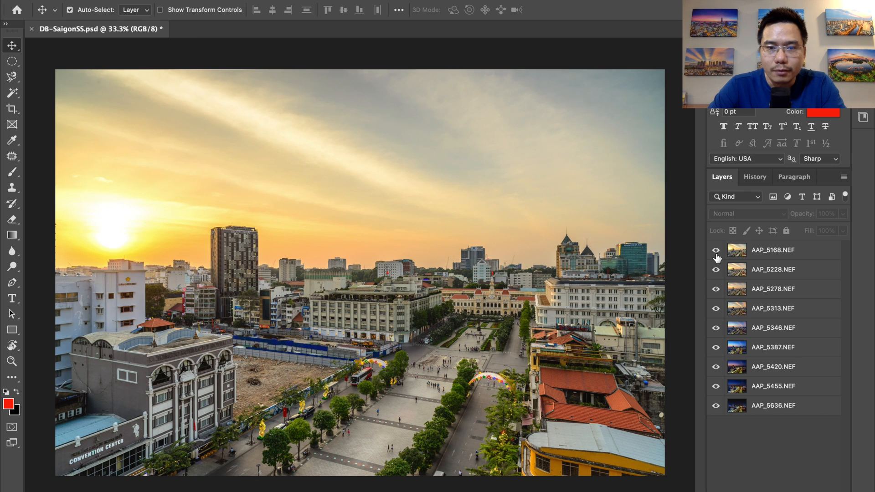
{"action": "left_click", "coordinate": [774, 254]}
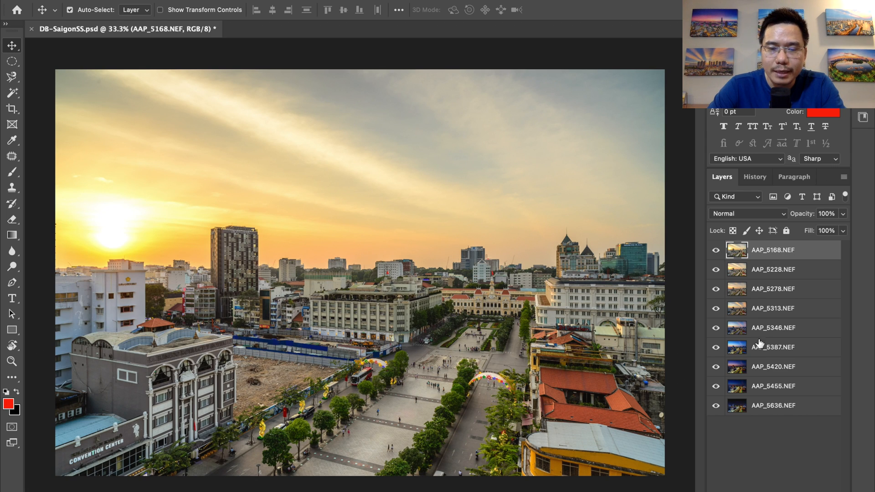
{"action": "left_click", "coordinate": [767, 409], "text": "shift"}
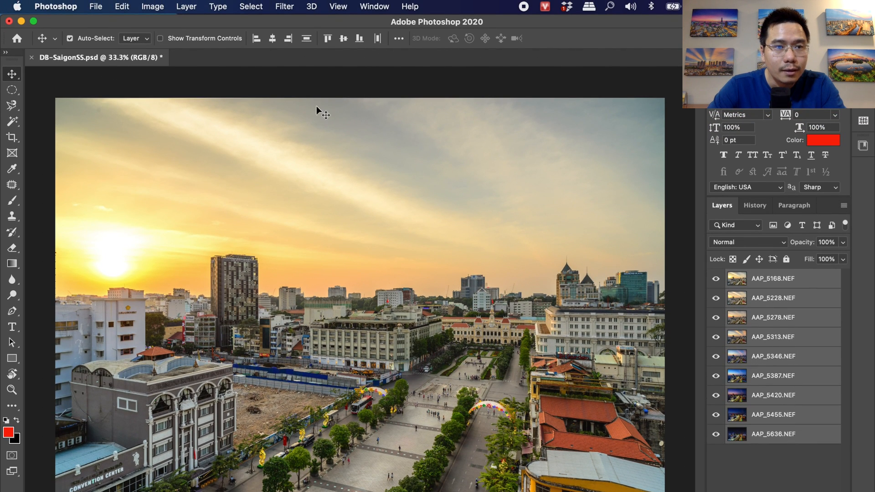
{"action": "left_click", "coordinate": [127, 11]}
{"action": "left_click", "coordinate": [164, 286]}
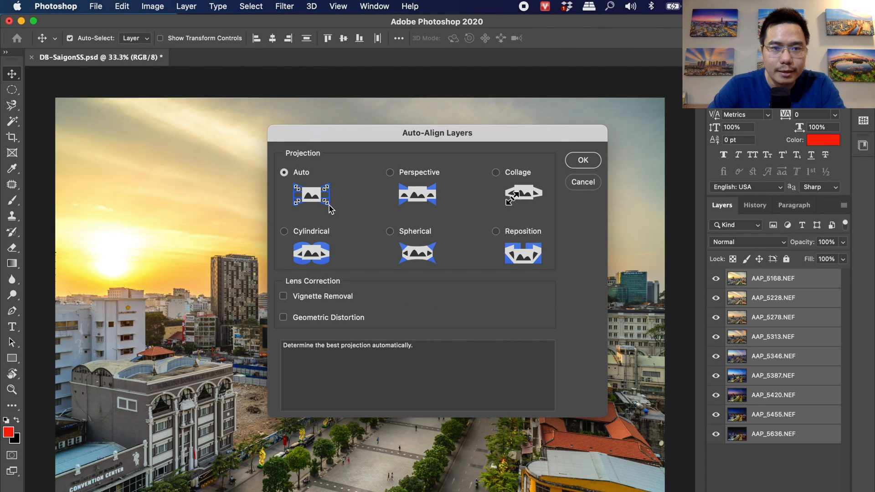
{"action": "left_click", "coordinate": [587, 183]}
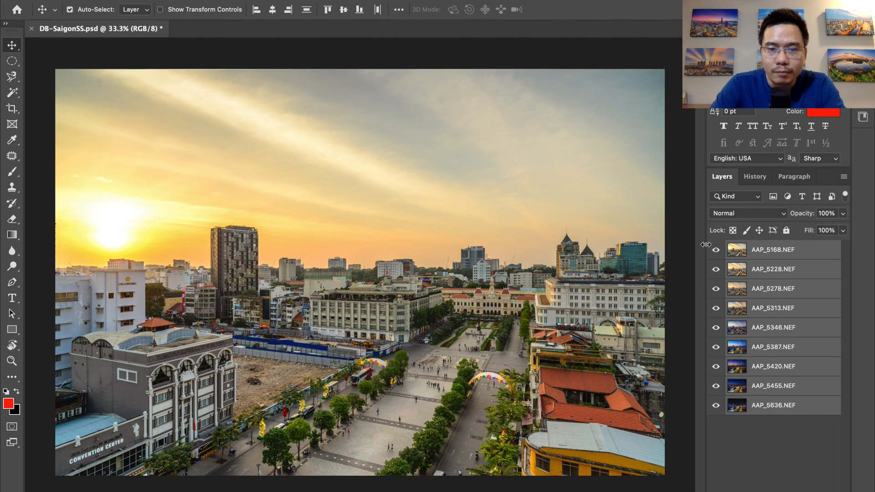
- Compare AAP_5346.NEF with the layer below it and hide every layer except AAP_5346.NEF
{"action": "left_click_drag", "start_coordinate": [716, 252], "coordinate": [759, 331]}
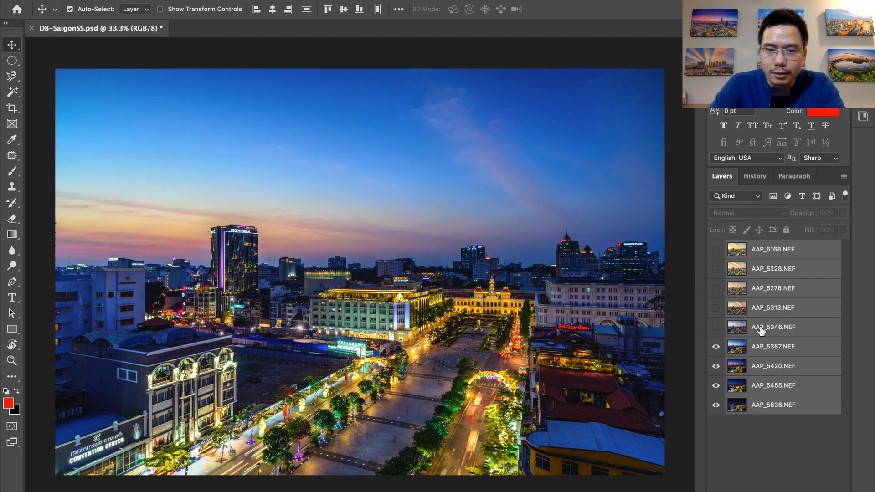
{"action": "left_click", "coordinate": [728, 328]}
{"action": "left_click", "coordinate": [715, 328]}
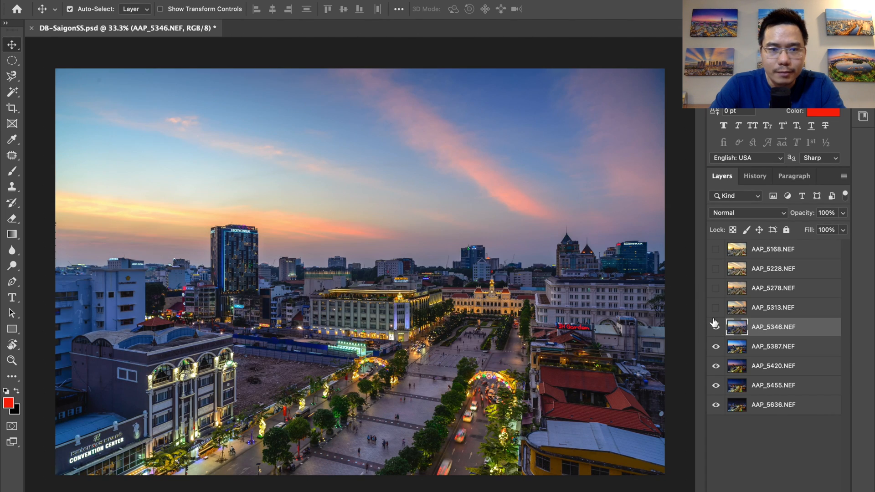
{"action": "left_click", "coordinate": [716, 328]}
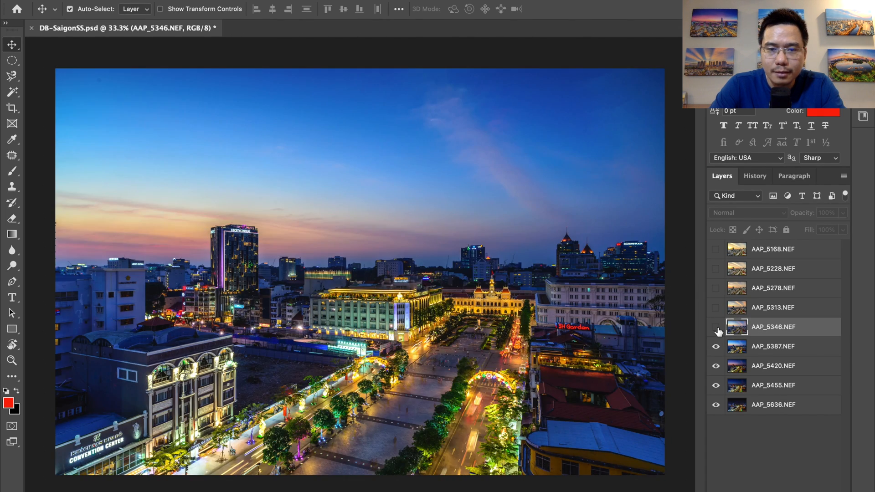
{"action": "left_click", "coordinate": [716, 327]}
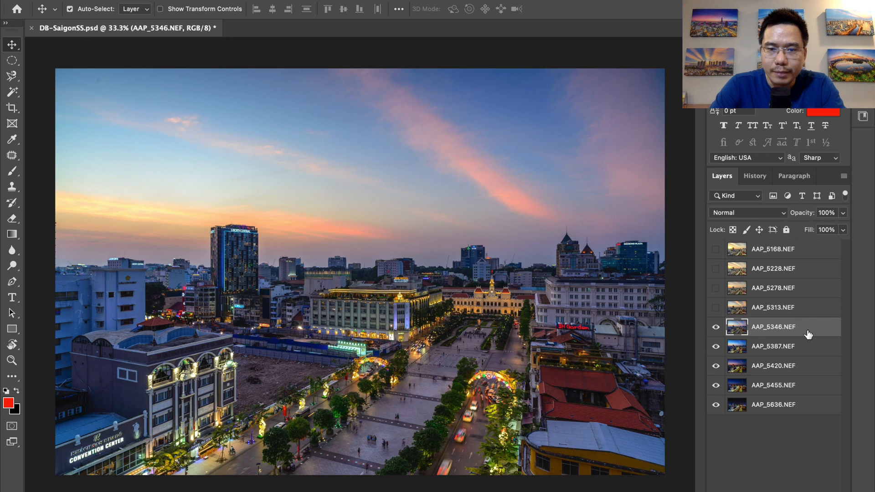
{"action": "left_click_drag", "start_coordinate": [716, 347], "coordinate": [719, 403]}
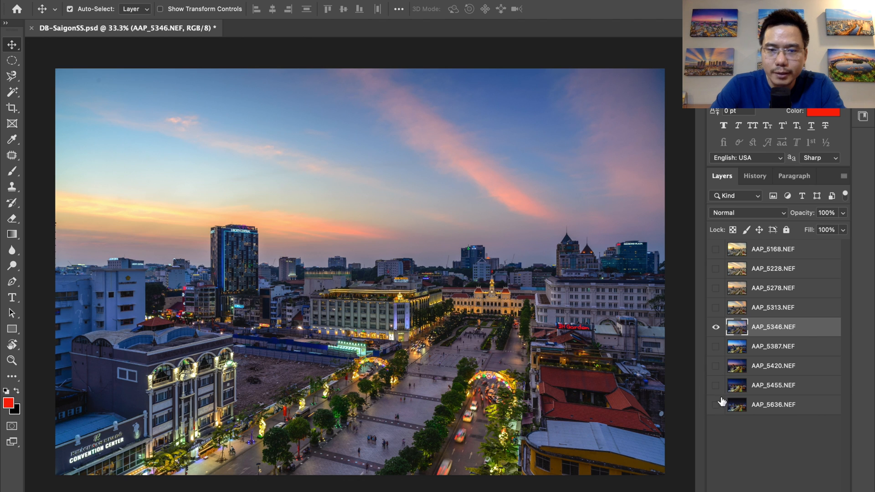
- Move the AAP_5346.NEF layer to the bottom of the layer stack and rename it BASE_AAP_5346.NEF
{"action": "left_click_drag", "start_coordinate": [809, 331], "coordinate": [787, 415]}
{"action": "double_click", "coordinate": [795, 405]}
{"action": "left_click", "coordinate": [759, 405]}
{"action": "type", "text": "BASE_"}
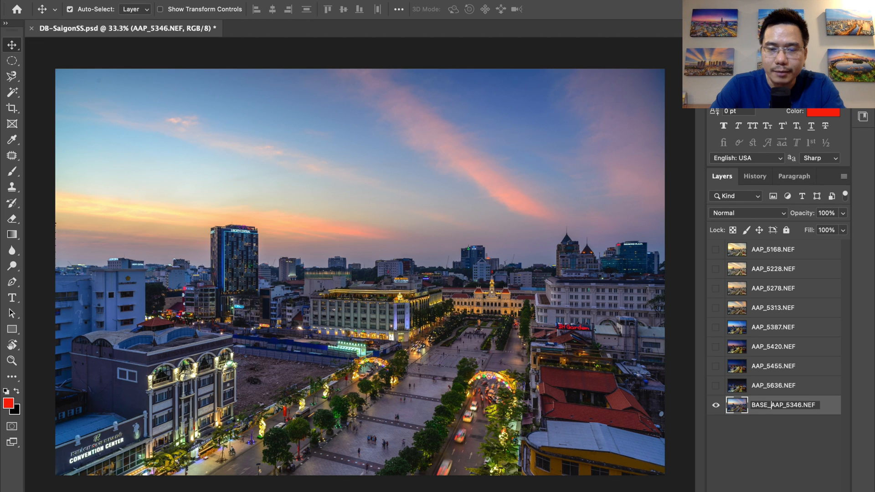
{"action": "key", "text": "Return"}
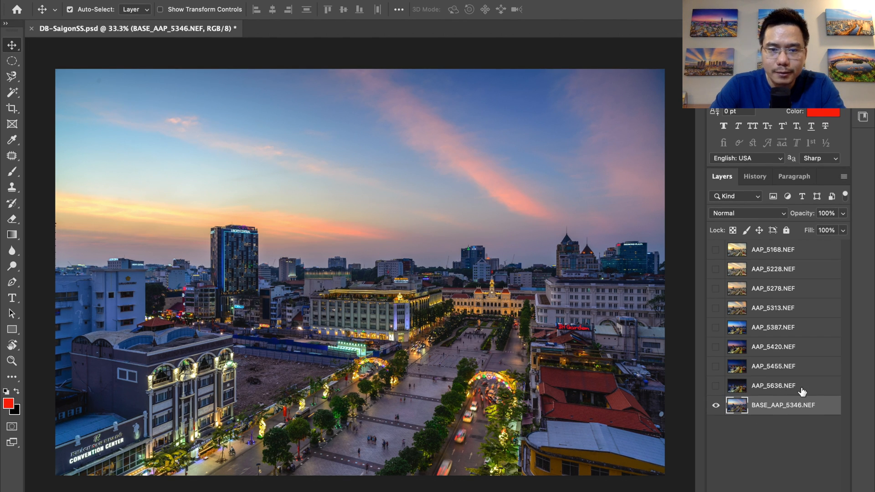
- Show the AAP_5636.NEF night layer above the base layer and set its blending mode to Lighten
{"action": "left_click", "coordinate": [735, 388]}
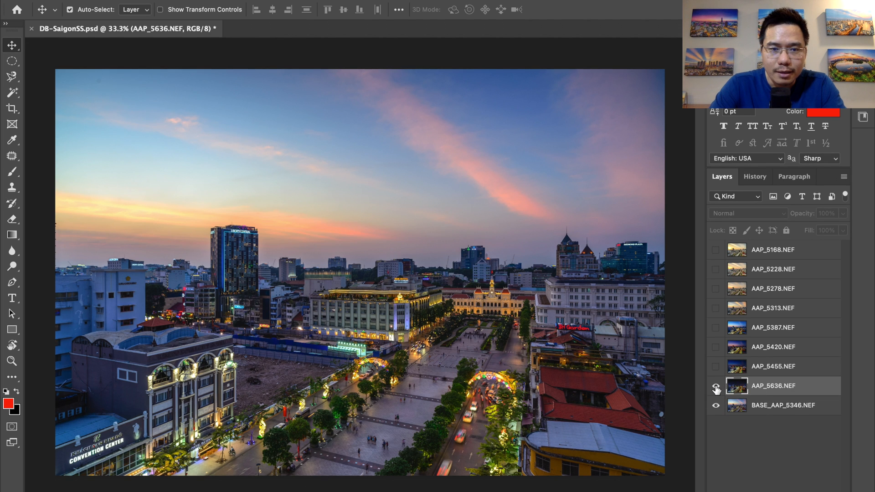
{"action": "left_click", "coordinate": [717, 387]}
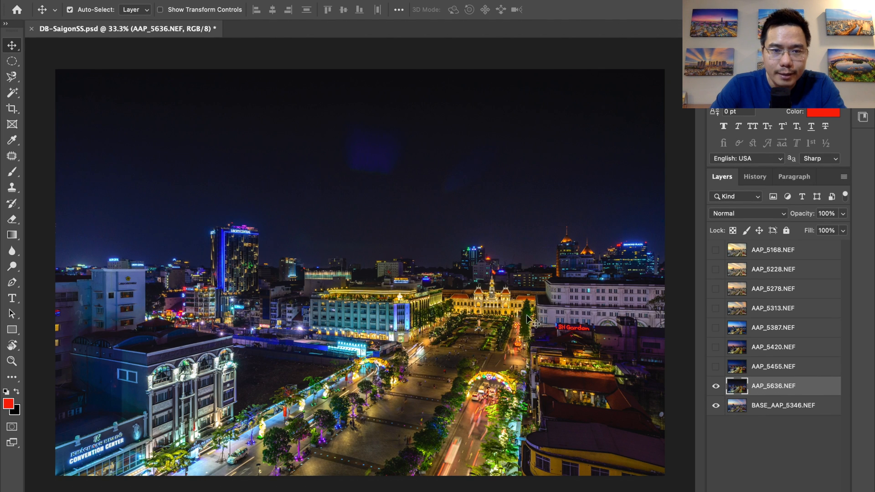
{"action": "left_click", "coordinate": [738, 214]}
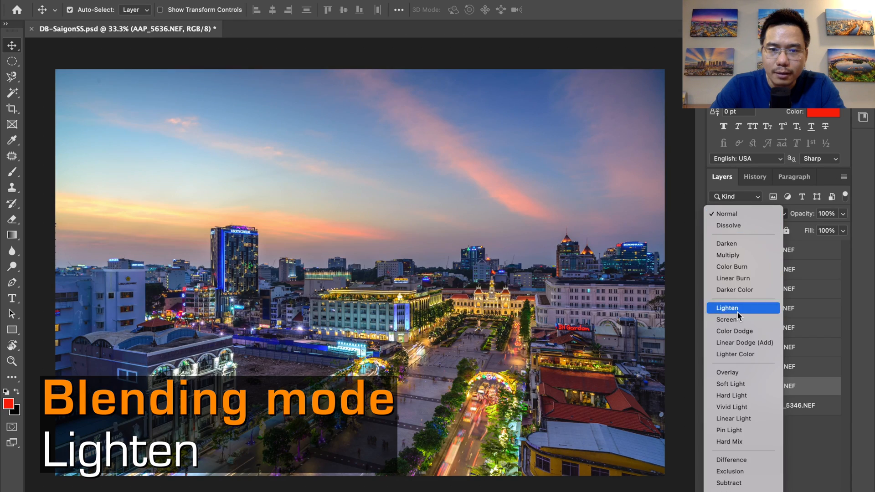
{"action": "left_click", "coordinate": [734, 308]}
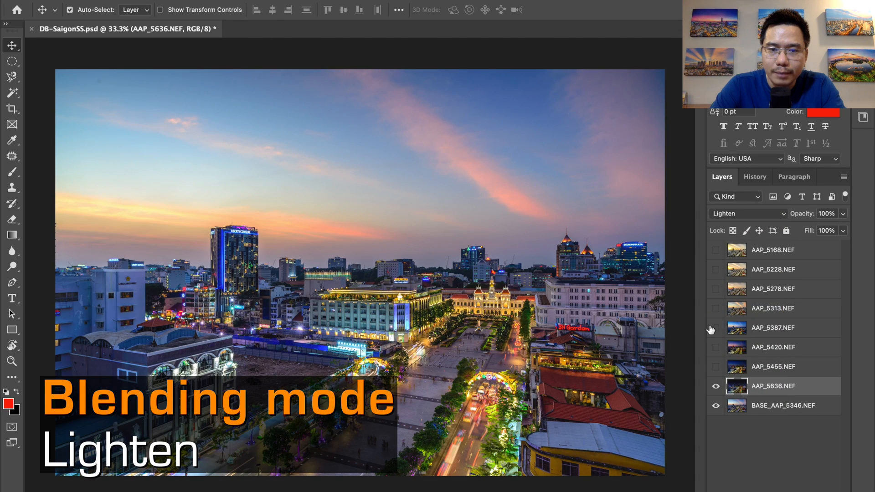
- Compare the image with and without the AAP_5636.NEF night lights by toggling that layer's visibility
{"action": "left_click", "coordinate": [716, 388]}
{"action": "left_click", "coordinate": [716, 387]}
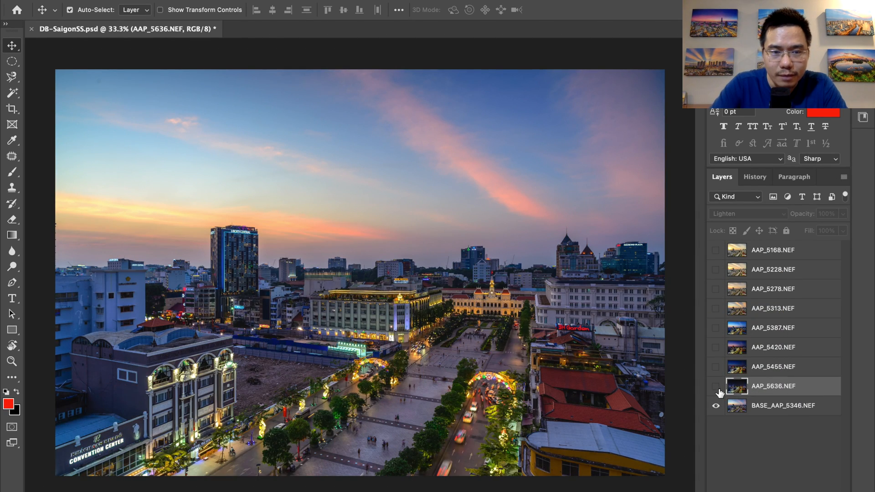
{"action": "left_click", "coordinate": [717, 388]}
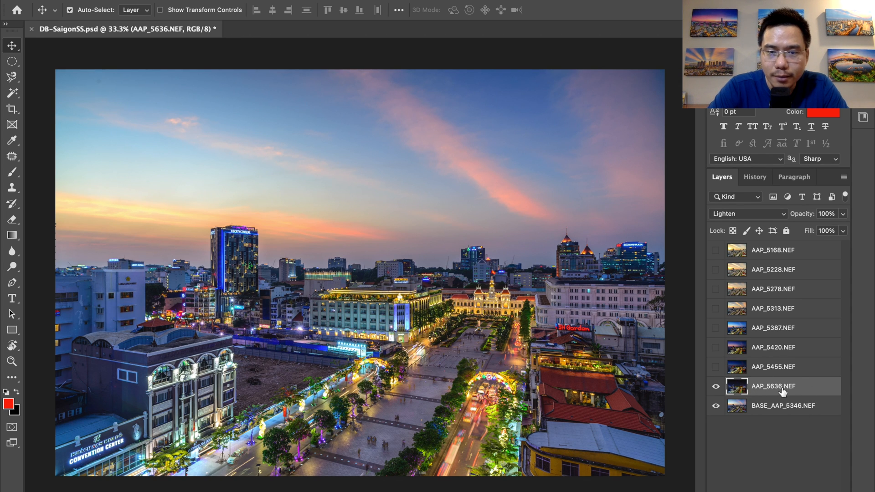
{"action": "left_click", "coordinate": [716, 387]}
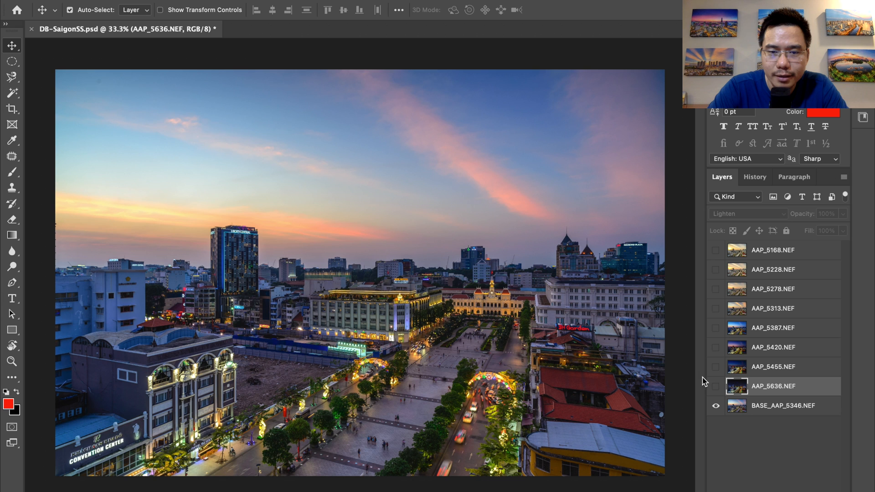
{"action": "left_click", "coordinate": [716, 388]}
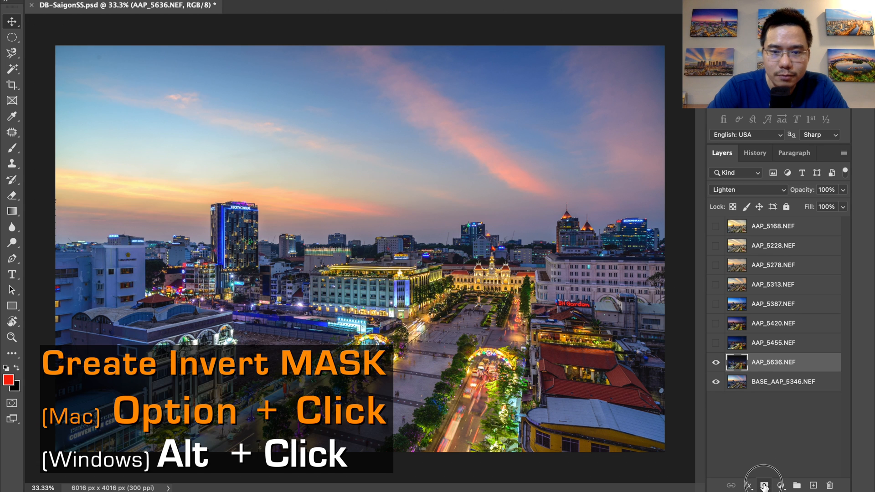
- Add a black layer mask to AAP_5636.NEF, check it by disabling and re-enabling it, and invert it to white
{"action": "left_click", "coordinate": [764, 485], "text": "alt"}
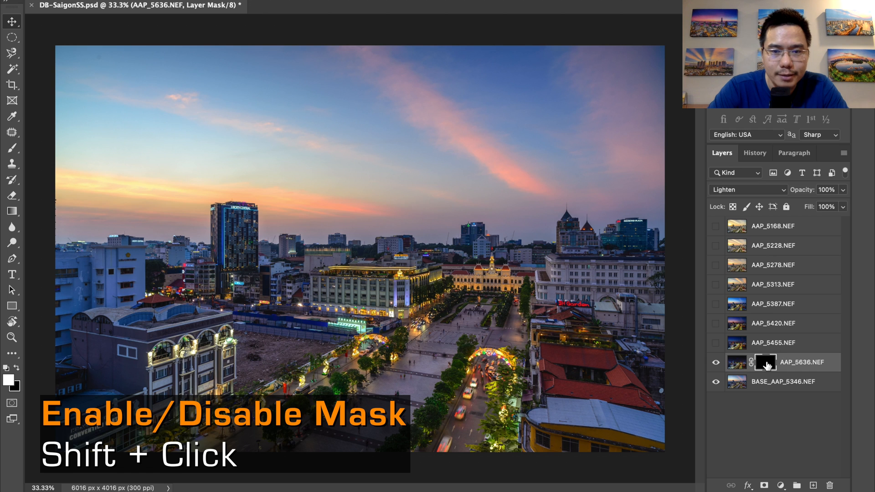
{"action": "left_click", "coordinate": [766, 363], "text": "shift"}
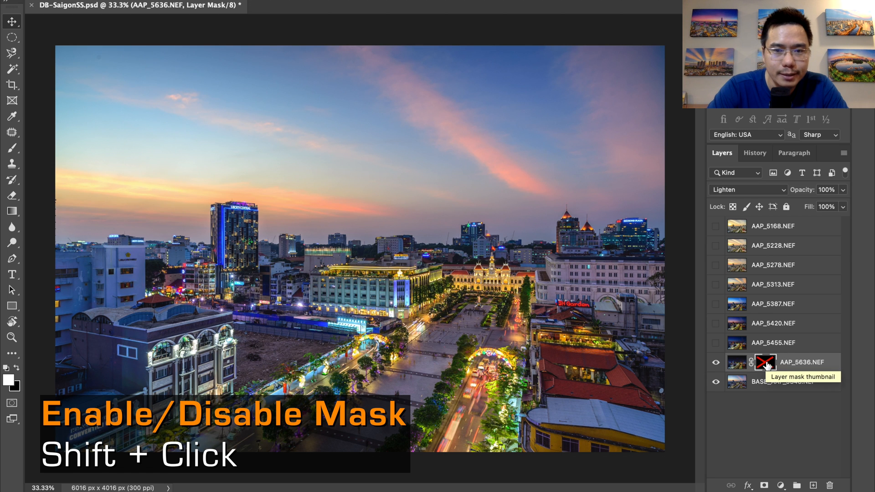
{"action": "left_click", "coordinate": [767, 363], "text": "shift"}
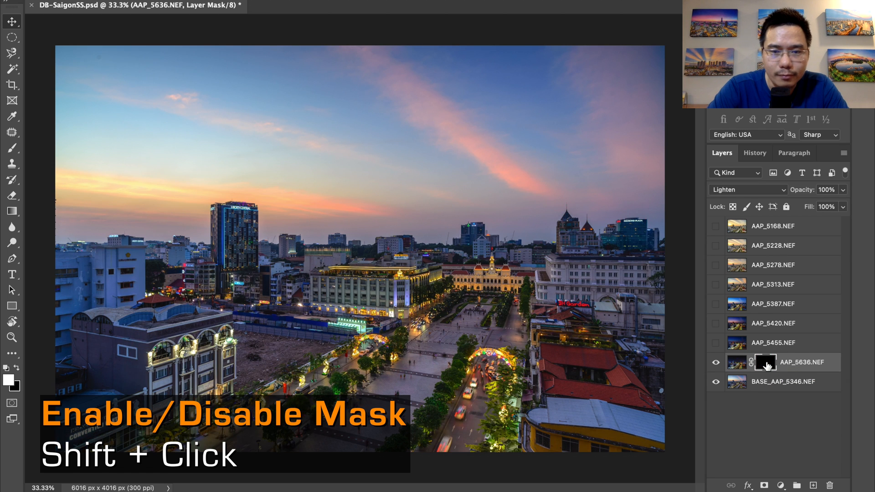
{"action": "key", "text": "super+i"}
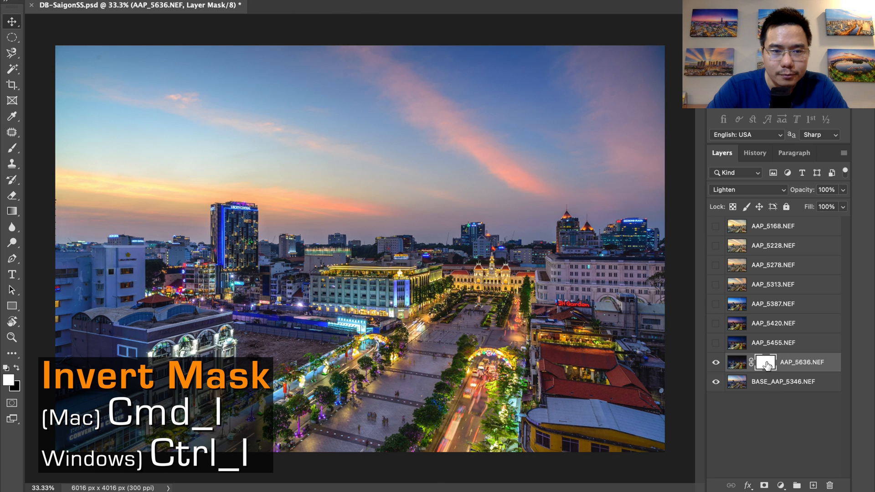
- Set up the Brush tool with black as foreground colour, 50% opacity and 0% hardness for painting on the mask
{"action": "key", "text": "b"}
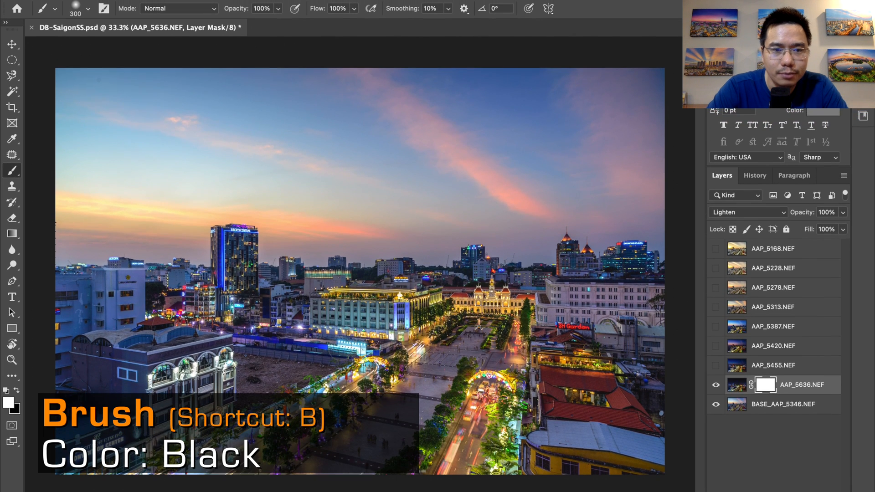
{"action": "key", "text": "x"}
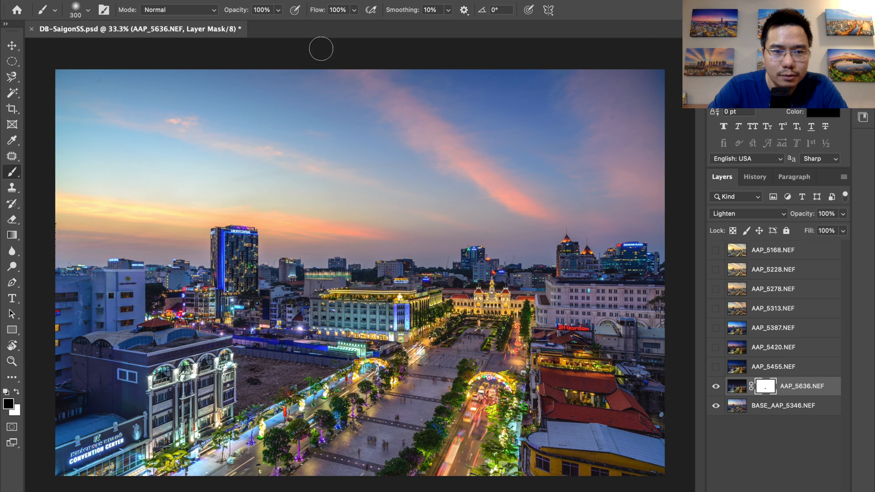
{"action": "key", "text": "5"}
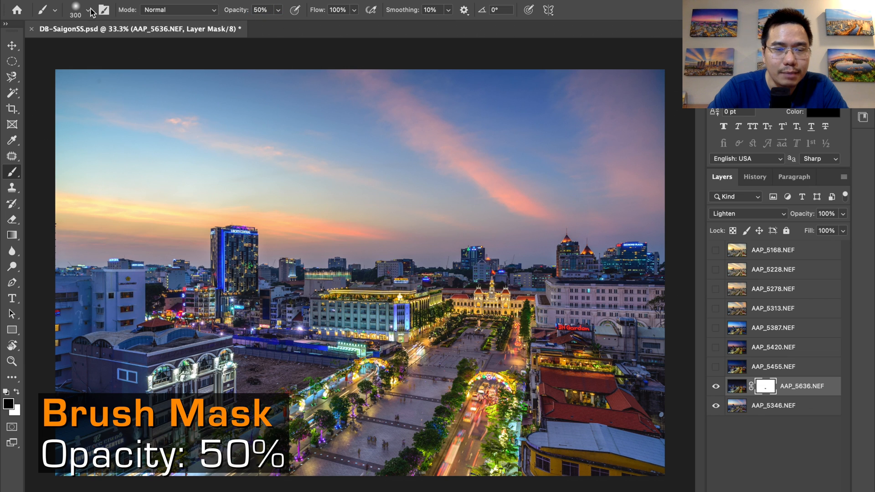
{"action": "left_click", "coordinate": [88, 11]}
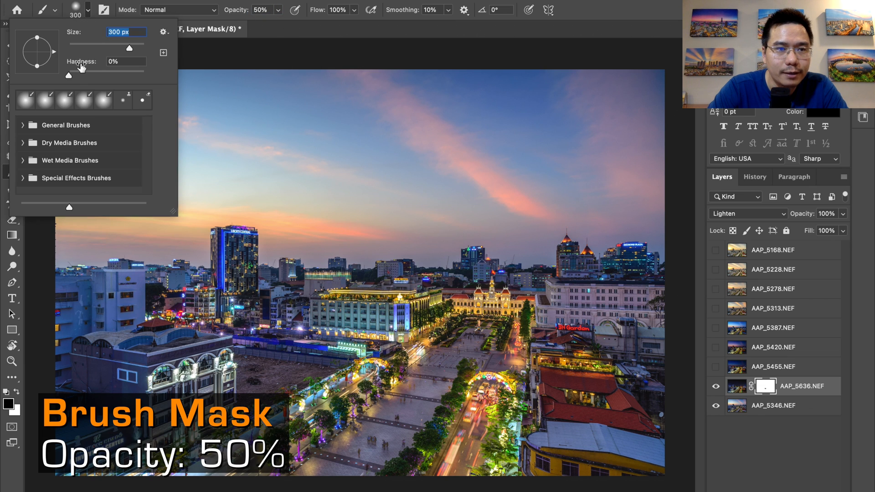
{"action": "mouse_move", "coordinate": [74, 75]}
{"action": "left_mouse_down"}
{"action": "mouse_move", "coordinate": [153, 84]}
{"action": "mouse_move", "coordinate": [59, 77]}
{"action": "mouse_move", "coordinate": [69, 78]}
{"action": "left_mouse_up"}
{"action": "key", "text": "Return"}
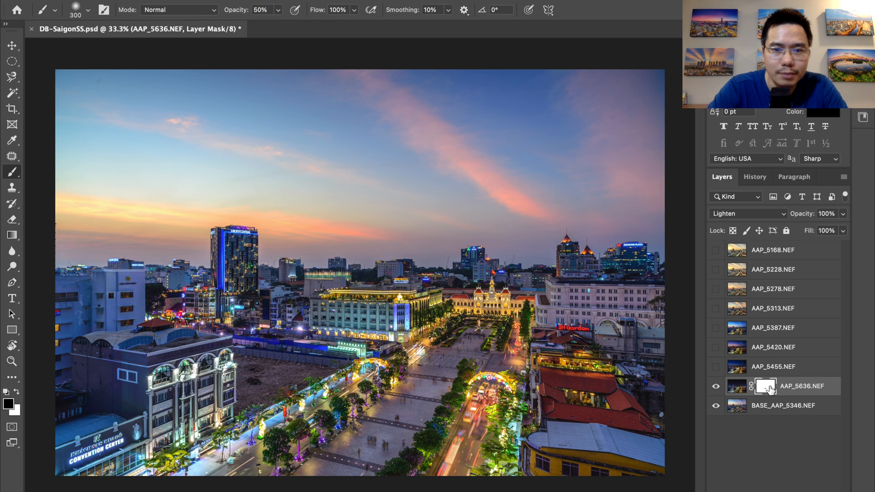
- Compare the image with the AAP_5636.NEF mask disabled and enabled, and with that layer hidden and shown
{"action": "left_click", "coordinate": [769, 388], "text": "shift"}
{"action": "left_click", "coordinate": [770, 388], "text": "shift"}
{"action": "left_click", "coordinate": [716, 386]}
{"action": "left_click", "coordinate": [716, 387]}
{"action": "left_click", "coordinate": [716, 387]}
{"action": "left_click", "coordinate": [716, 386]}
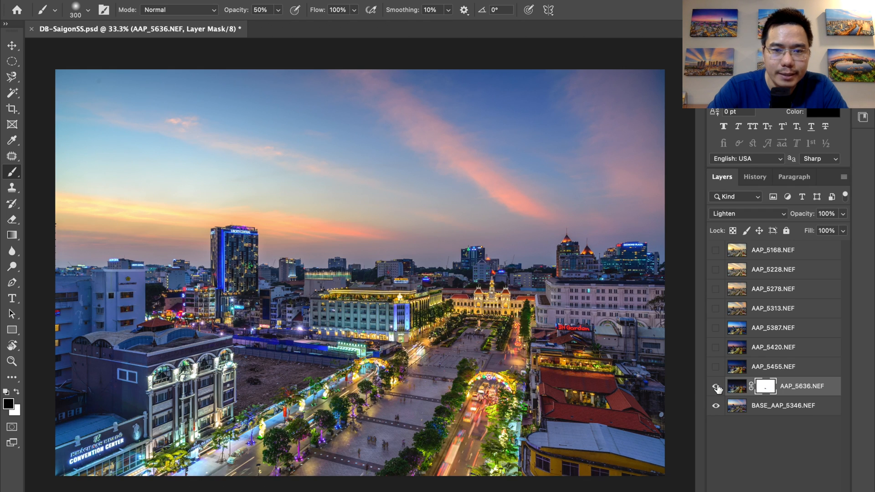
{"action": "left_click", "coordinate": [716, 387]}
{"action": "left_click", "coordinate": [716, 386]}
{"action": "left_click", "coordinate": [716, 387]}
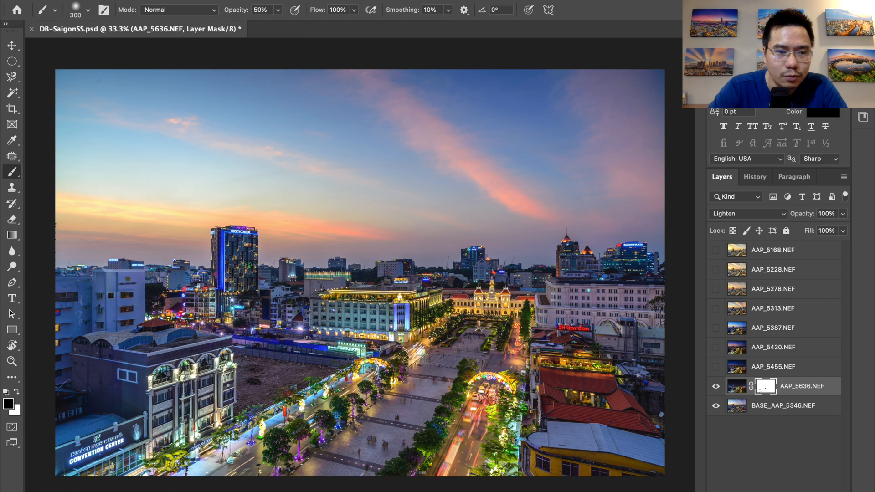
- Check the painted areas of the AAP_5636.NEF mask by disabling and re-enabling the mask
{"action": "left_click", "coordinate": [766, 386], "text": "shift"}
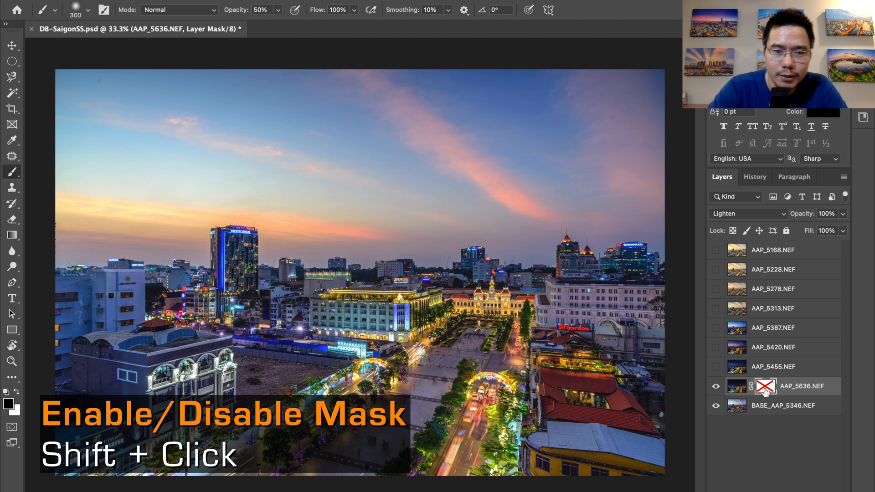
{"action": "left_click", "coordinate": [766, 388], "text": "shift"}
{"action": "left_click", "coordinate": [766, 388], "text": "shift"}
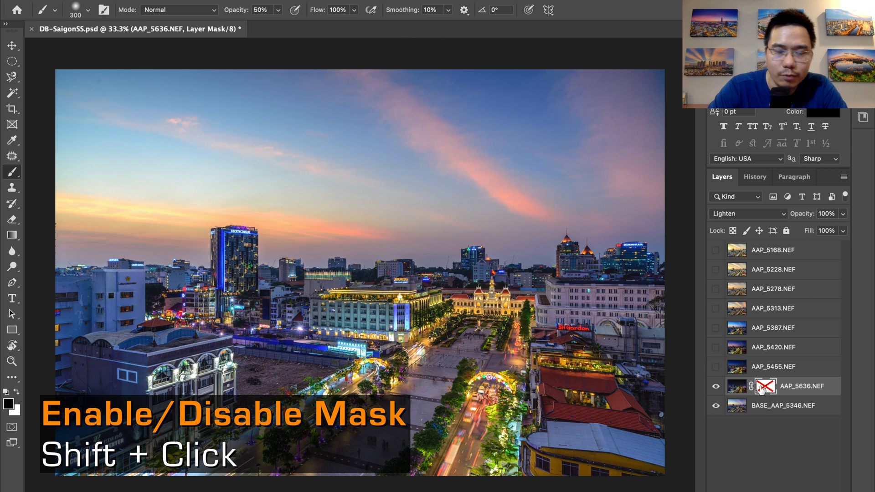
{"action": "left_click", "coordinate": [765, 388], "text": "shift"}
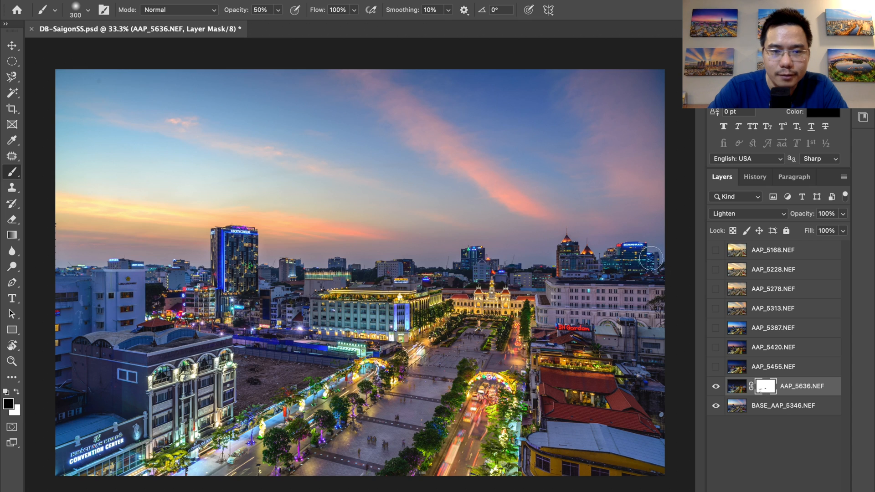
- Paint black on the AAP_5636.NEF mask over the Diamond Plaza sign with the 150-pixel Brush
{"action": "key", "text": "z"}
{"action": "left_click_drag", "start_coordinate": [639, 247], "coordinate": [701, 282]}
{"action": "key", "text": "b"}
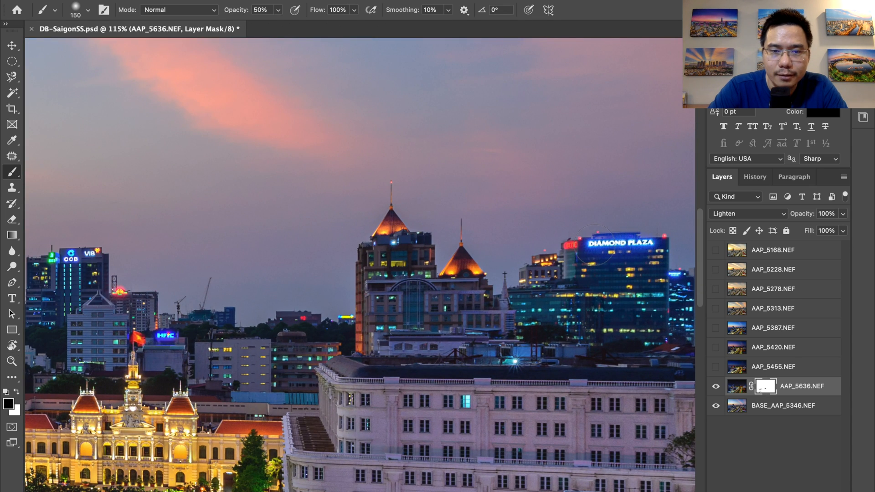
{"action": "left_click_drag", "start_coordinate": [595, 245], "coordinate": [654, 249]}
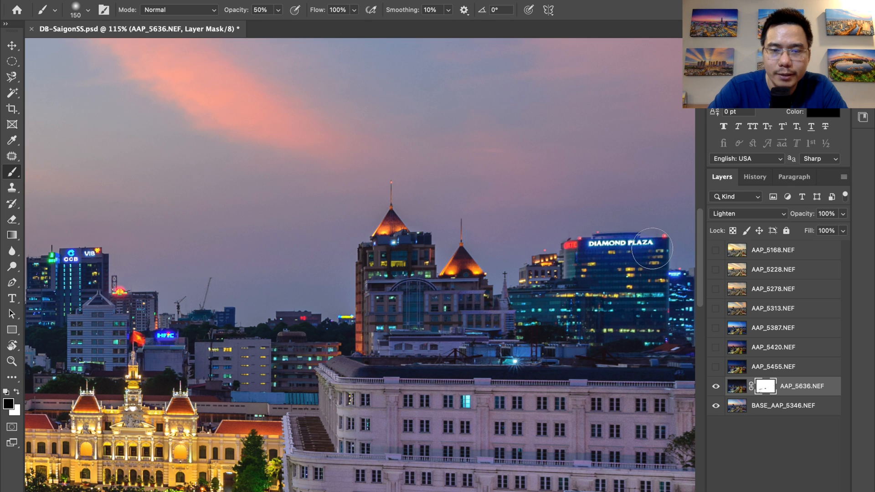
{"action": "key", "text": "super+minus"}
{"action": "key", "text": "super+minus"}
{"action": "key", "text": "super+minus"}
{"action": "key", "text": "super+minus"}
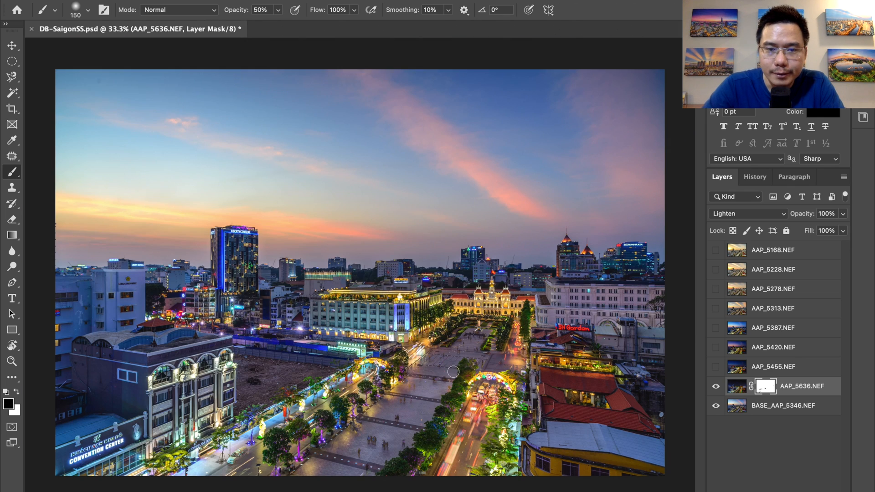
- Show the AAP_5455.NEF layer above AAP_5636.NEF and set its blending mode to Lighten
{"action": "left_click", "coordinate": [714, 369]}
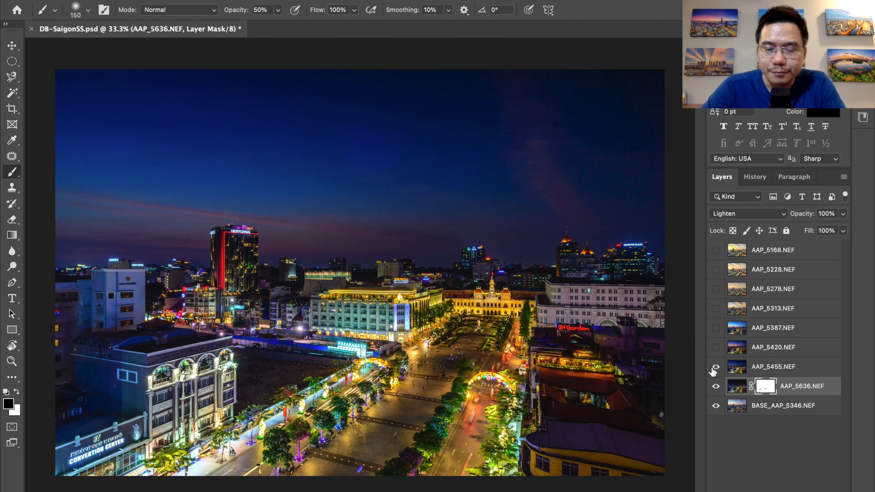
{"action": "left_click", "coordinate": [714, 368]}
{"action": "left_click", "coordinate": [715, 369]}
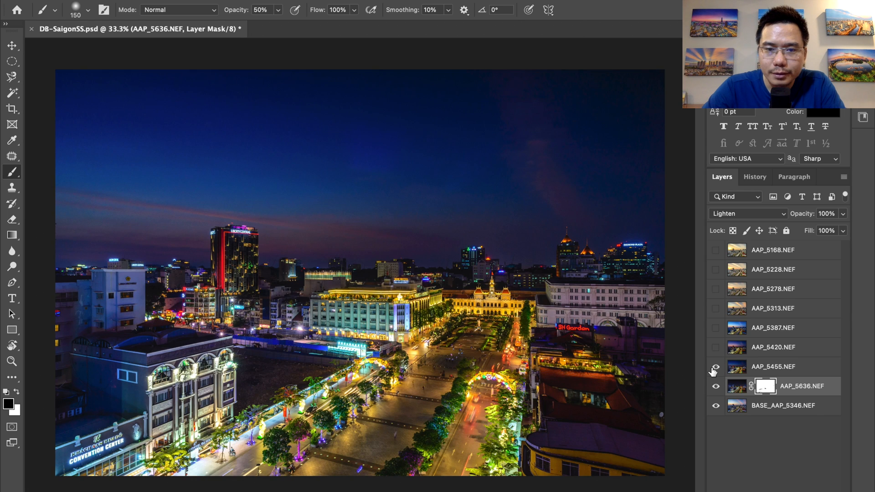
{"action": "left_click", "coordinate": [714, 368]}
{"action": "left_click", "coordinate": [714, 369]}
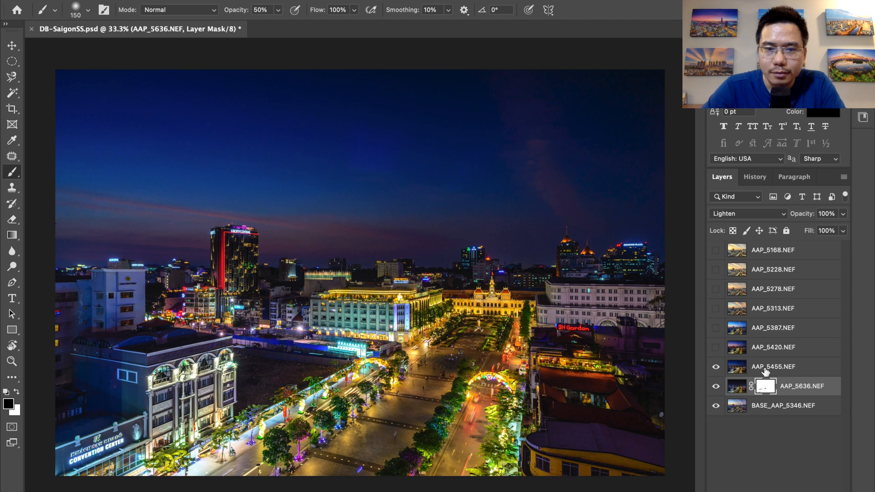
{"action": "left_click", "coordinate": [767, 371]}
{"action": "left_click", "coordinate": [736, 214]}
{"action": "left_click", "coordinate": [740, 312]}
- Compare the image with and without the AAP_5455.NEF lights by toggling that layer's visibility
{"action": "left_click", "coordinate": [714, 368]}
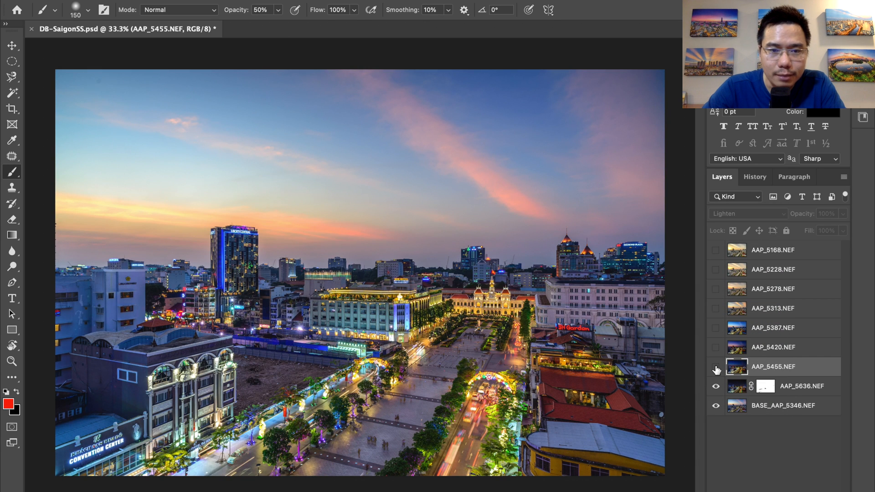
{"action": "left_click", "coordinate": [716, 368]}
{"action": "left_click", "coordinate": [716, 368]}
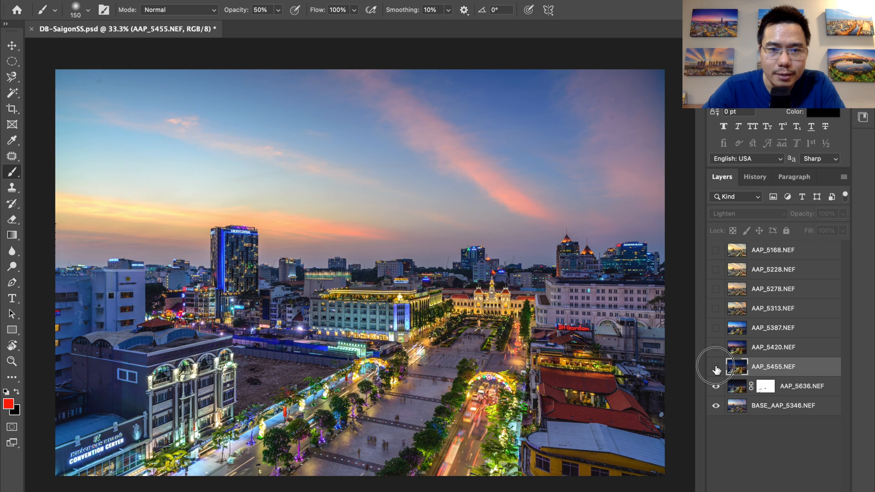
{"action": "left_click", "coordinate": [716, 368]}
{"action": "left_click", "coordinate": [716, 368]}
{"action": "left_click", "coordinate": [716, 368]}
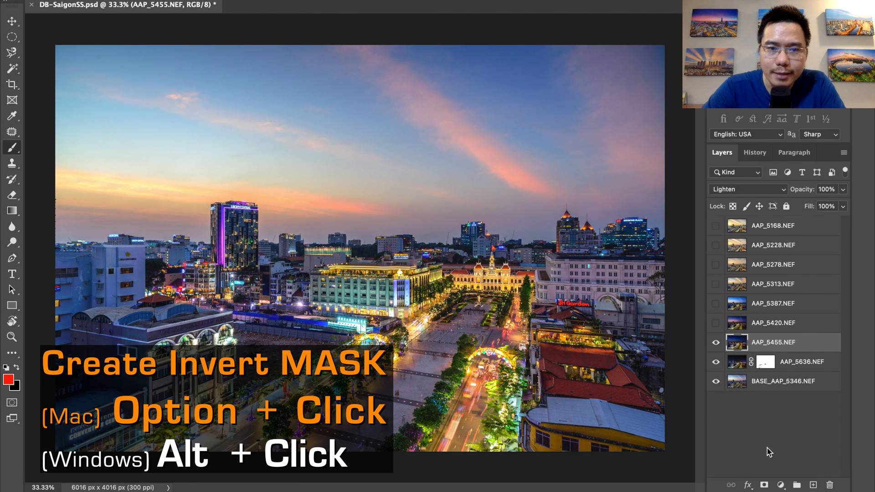
- Add a black layer mask to AAP_5455.NEF and check its effect by repeatedly disabling and re-enabling it
{"action": "left_click", "coordinate": [765, 484], "text": "alt"}
{"action": "left_click", "coordinate": [767, 344], "text": "shift"}
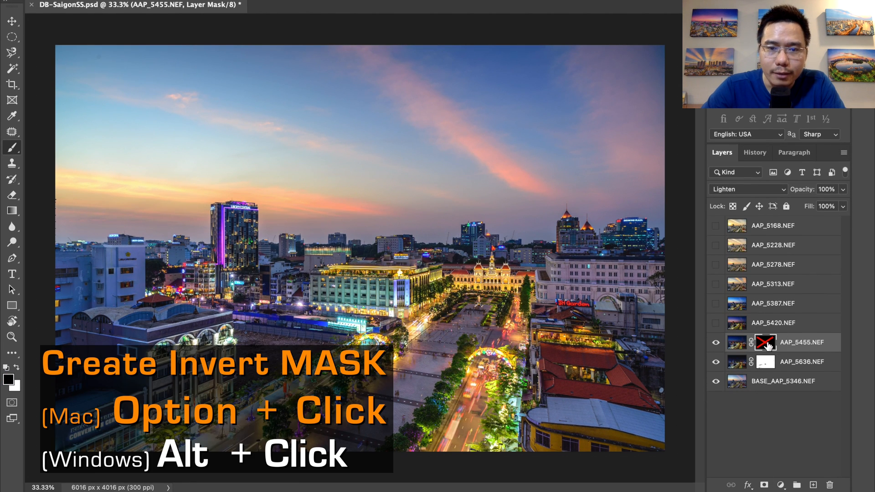
{"action": "left_click", "coordinate": [767, 345], "text": "shift"}
{"action": "left_click", "coordinate": [767, 345], "text": "shift"}
{"action": "left_click", "coordinate": [768, 345], "text": "shift"}
{"action": "left_click", "coordinate": [767, 345], "text": "shift"}
{"action": "left_click", "coordinate": [767, 345], "text": "shift"}
{"action": "left_click", "coordinate": [767, 346], "text": "shift"}
{"action": "left_click", "coordinate": [767, 346], "text": "shift"}
{"action": "left_click", "coordinate": [767, 345], "text": "shift"}
{"action": "left_click", "coordinate": [767, 345], "text": "shift"}
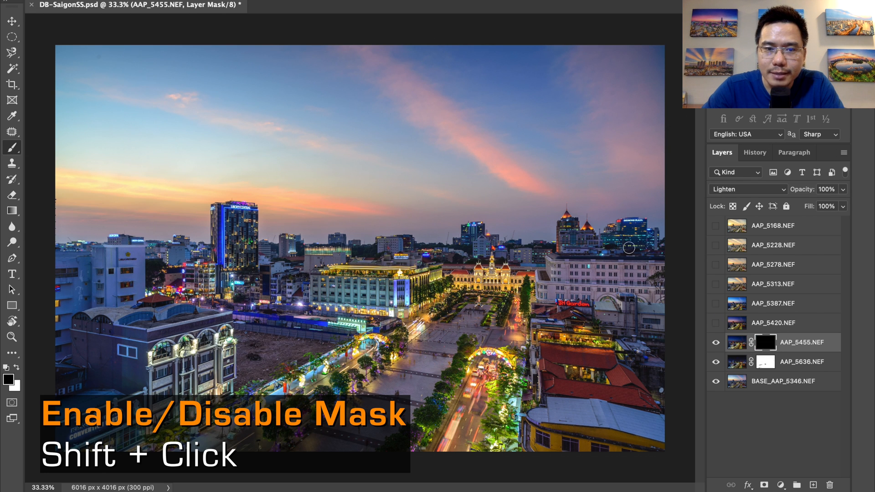
- Paint with white on the AAP_5455.NEF mask around the Diamond Plaza building and check it against the disabled mask
{"action": "key", "text": "x"}
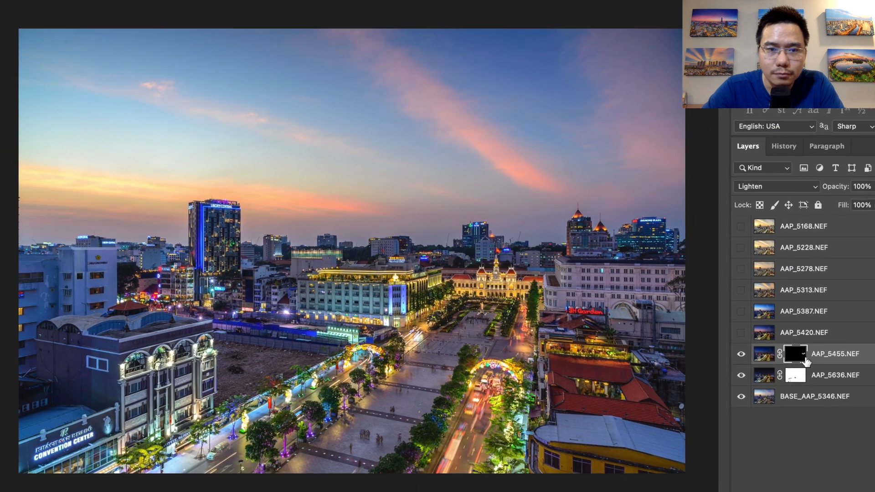
{"action": "left_click", "coordinate": [766, 342], "text": "shift"}
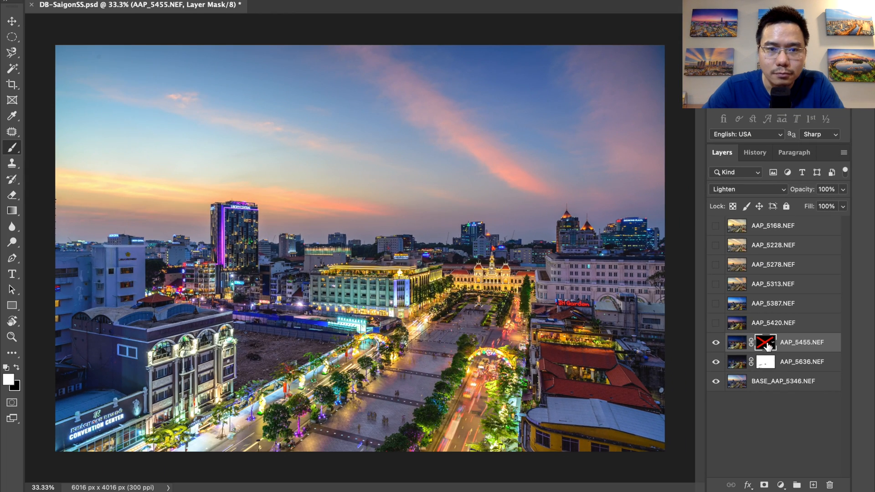
{"action": "left_click", "coordinate": [766, 343], "text": "shift"}
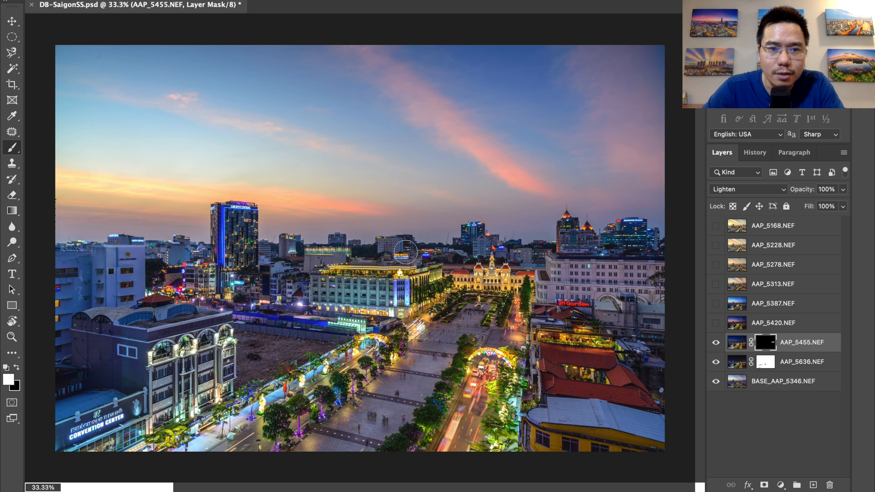
- Compare the masked AAP_5455.NEF lights with the full layer by disabling and re-enabling its mask
{"action": "left_click", "coordinate": [768, 345], "text": "shift"}
{"action": "left_click", "coordinate": [769, 345], "text": "shift"}
{"action": "left_click", "coordinate": [769, 345], "text": "shift"}
{"action": "left_click", "coordinate": [769, 345], "text": "shift"}
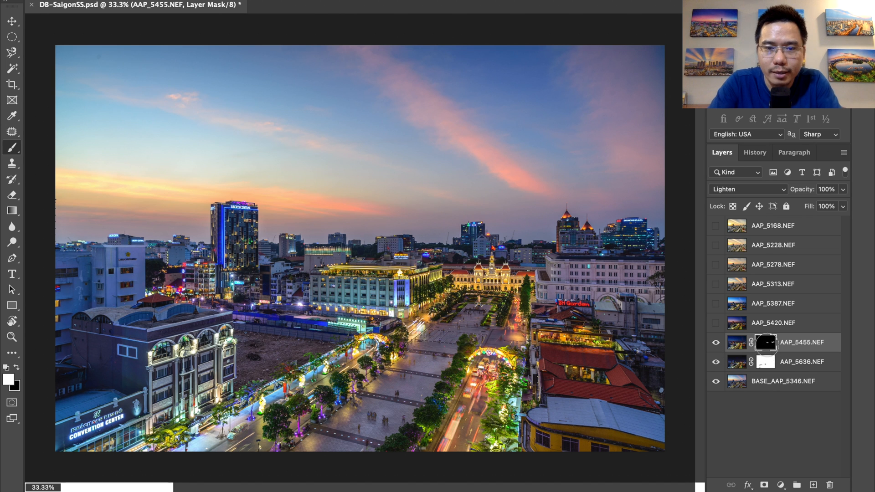
{"action": "left_click", "coordinate": [770, 346], "text": "shift"}
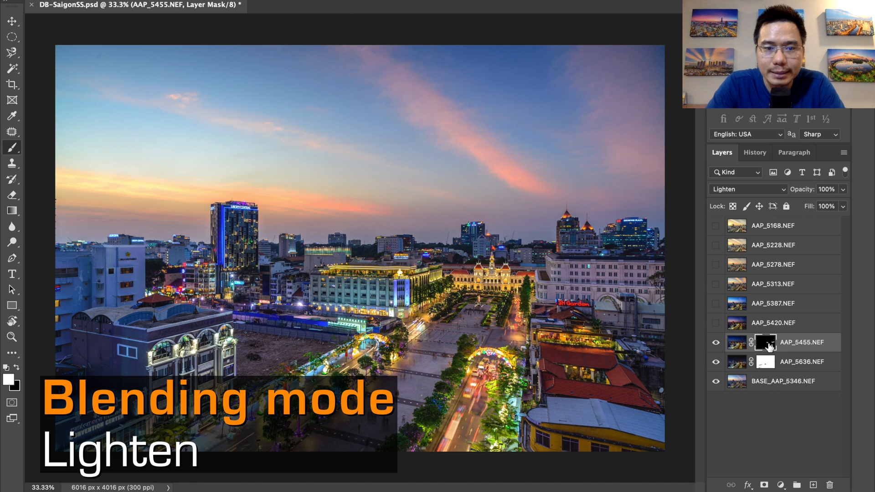
{"action": "left_click", "coordinate": [766, 346], "text": "shift"}
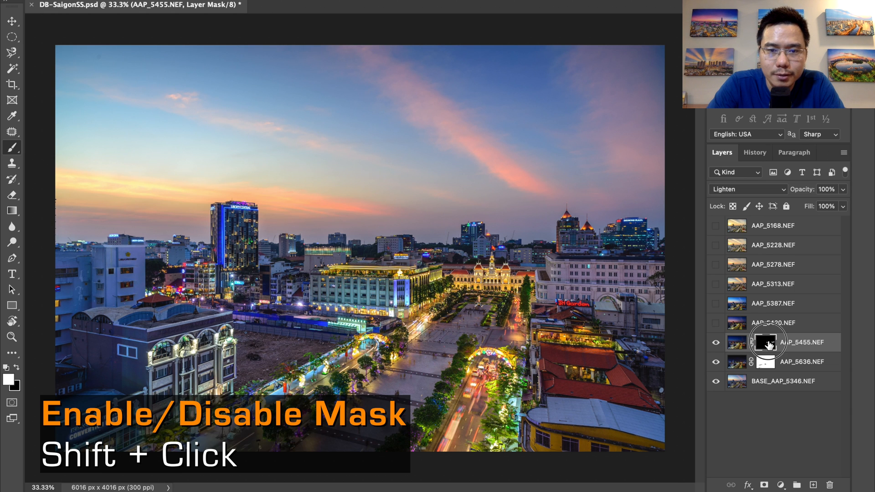
{"action": "left_click", "coordinate": [769, 344], "text": "shift"}
{"action": "left_click", "coordinate": [768, 345], "text": "shift"}
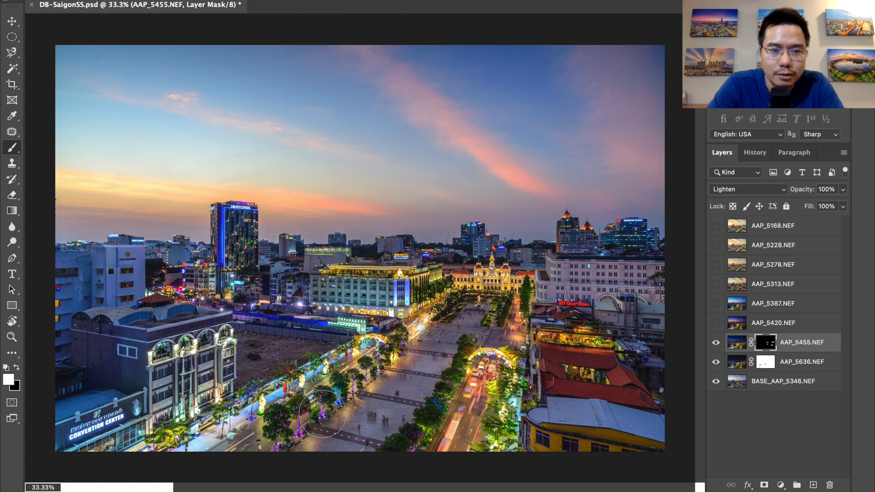
- Paint white on the AAP_5455.NEF mask along the tree row beside the boulevard and check it against the disabled mask
{"action": "mouse_move", "coordinate": [461, 392]}
{"action": "left_mouse_down"}
{"action": "mouse_move", "coordinate": [435, 420]}
{"action": "mouse_move", "coordinate": [430, 443]}
{"action": "left_mouse_up"}
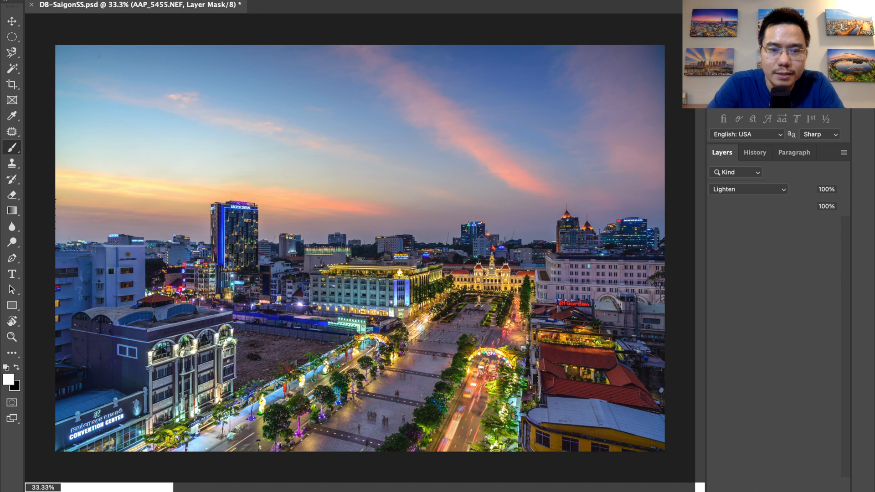
{"action": "left_click", "coordinate": [760, 344], "text": "shift"}
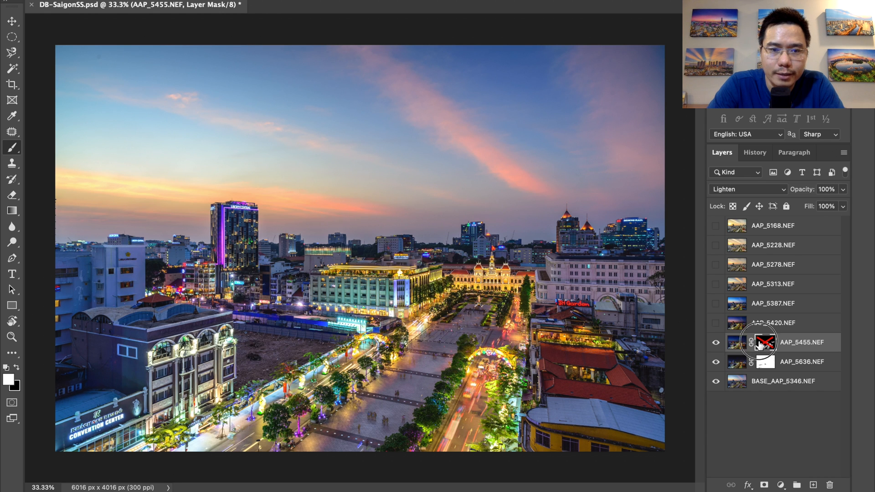
{"action": "left_click", "coordinate": [760, 345], "text": "shift"}
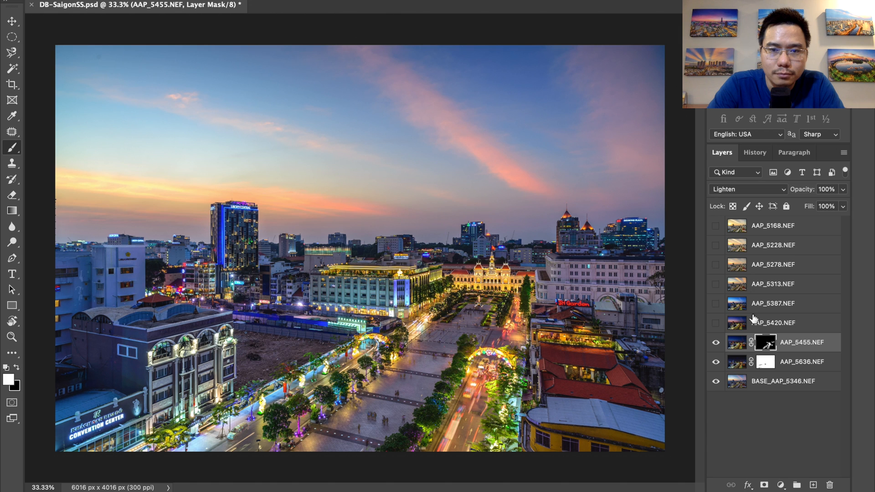
- Compare the individual contributions of AAP_5636.NEF and AAP_5455.NEF by toggling each layer's visibility
{"action": "left_click", "coordinate": [716, 363]}
{"action": "left_click", "coordinate": [716, 360]}
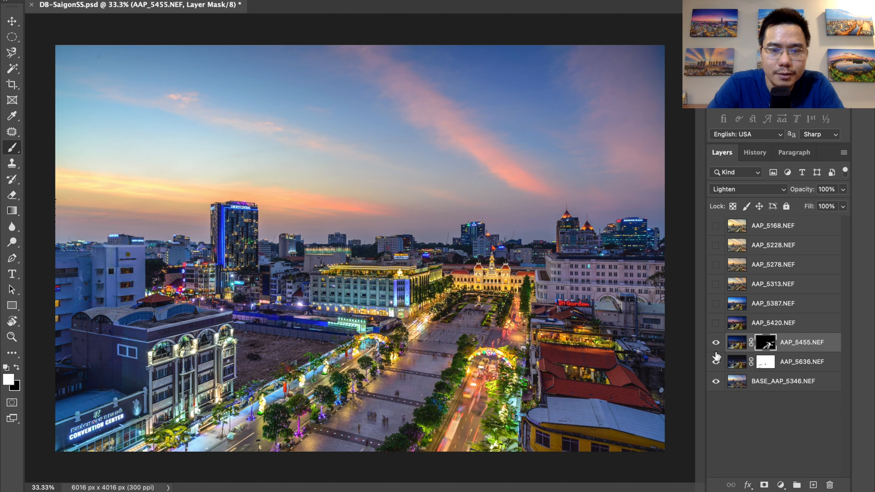
{"action": "left_click", "coordinate": [716, 344]}
{"action": "left_click", "coordinate": [716, 344]}
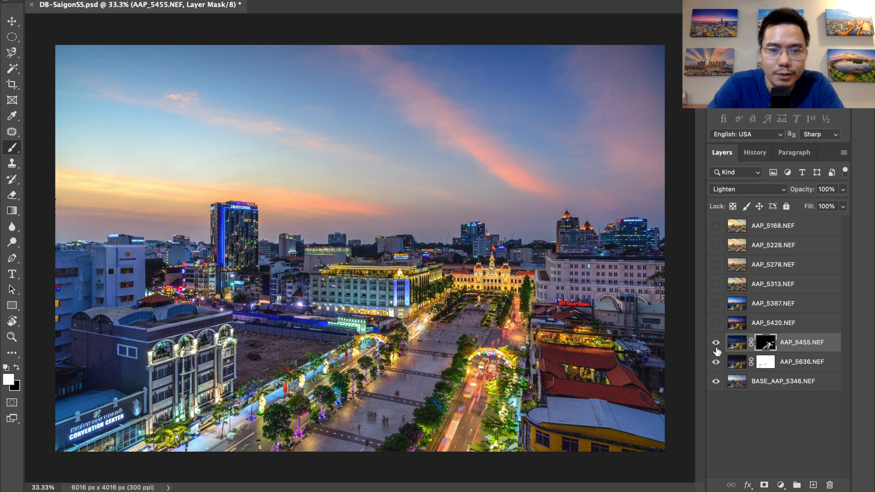
{"action": "left_click", "coordinate": [716, 363]}
{"action": "left_click", "coordinate": [716, 363]}
{"action": "left_click", "coordinate": [716, 345]}
{"action": "left_click", "coordinate": [716, 345]}
- Show and select the AAP_5420.NEF layer, and compare its lights around the Rex Hotel with the layers below
{"action": "left_click", "coordinate": [716, 323]}
{"action": "left_click", "coordinate": [769, 325]}
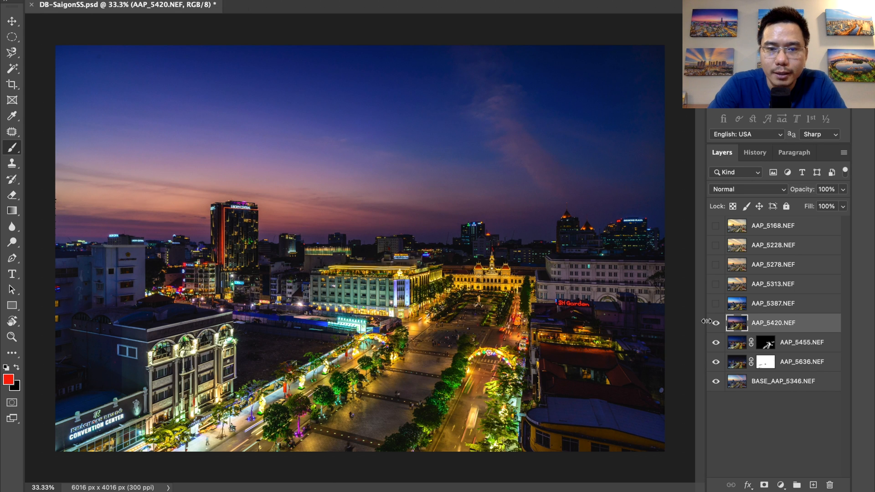
{"action": "left_click", "coordinate": [716, 323]}
{"action": "left_click", "coordinate": [716, 323]}
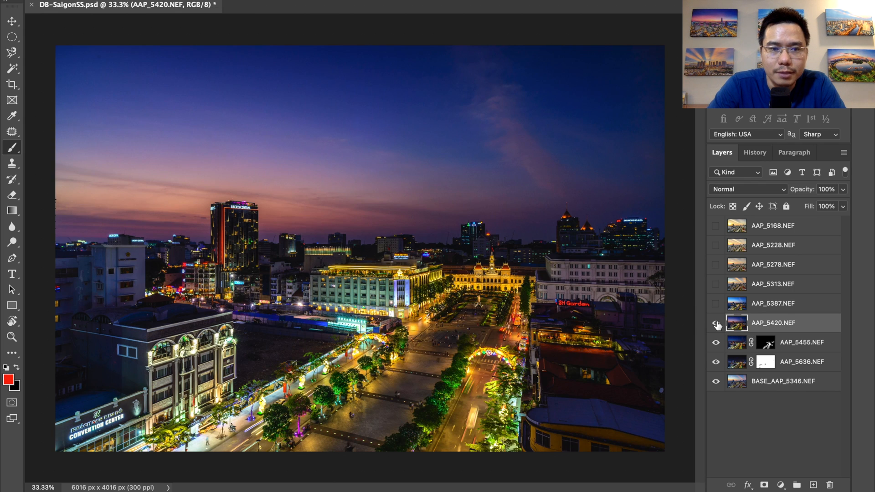
{"action": "key", "text": "z"}
{"action": "left_click_drag", "start_coordinate": [400, 272], "coordinate": [481, 297]}
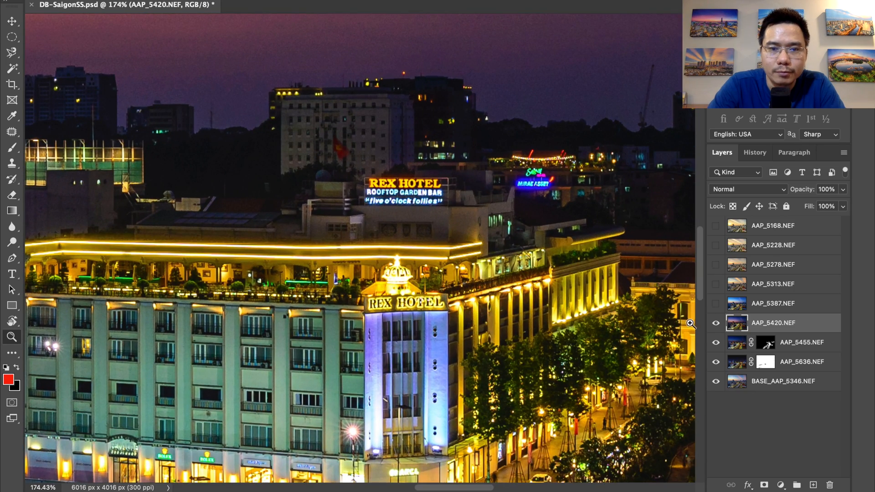
{"action": "left_click", "coordinate": [716, 323]}
{"action": "left_click", "coordinate": [716, 323]}
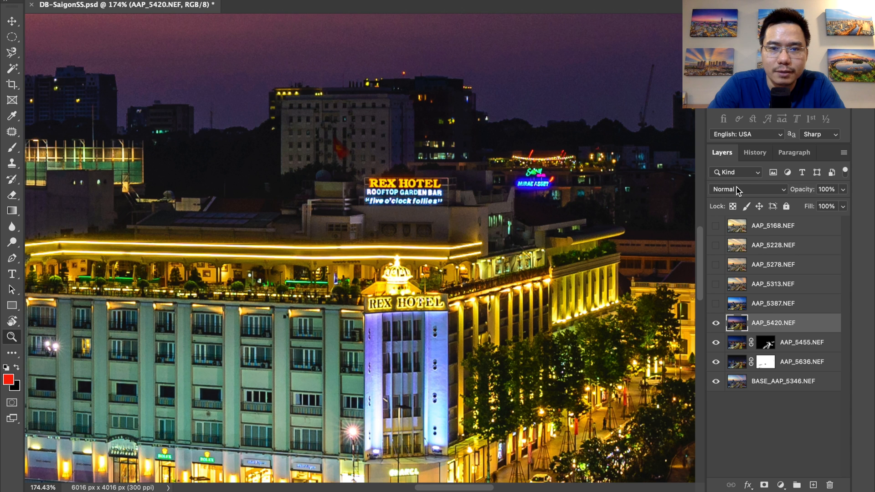
- Add a black layer mask to AAP_5420.NEF and activate the Brush tool with white as foreground colour
{"action": "left_click", "coordinate": [764, 484], "text": "alt"}
{"action": "key", "text": "b"}
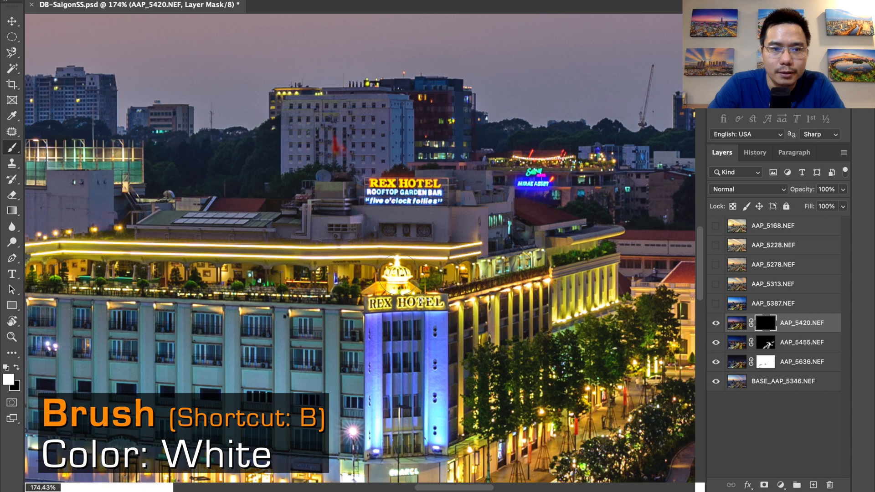
{"action": "key", "text": "ctrl+minus"}
{"action": "key", "text": "ctrl+minus"}
{"action": "key", "text": "ctrl+minus"}
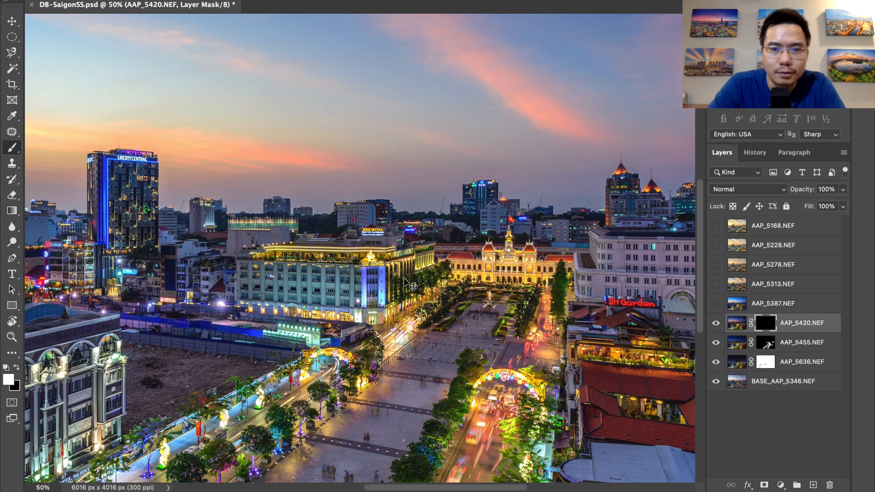
{"action": "key", "text": "ctrl+minus"}
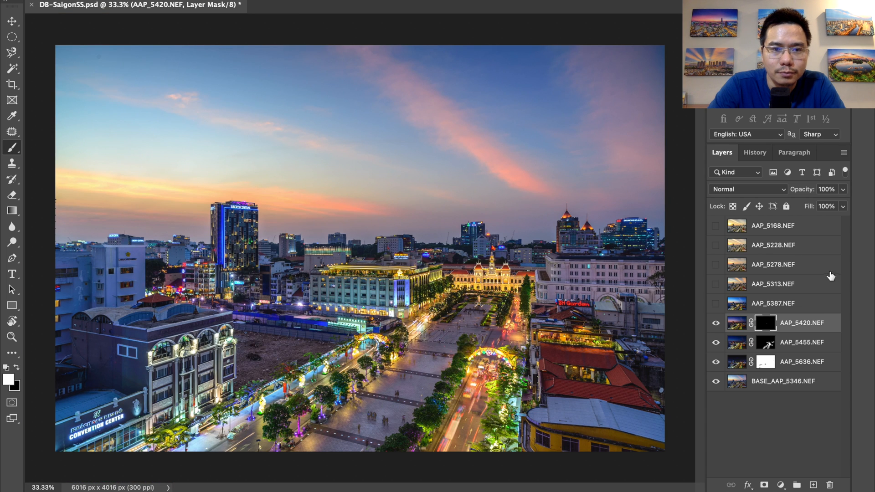
- Compare the AAP_5420.NEF exposure with its layer mask disabled and enabled
{"action": "left_click", "coordinate": [760, 327], "text": "shift"}
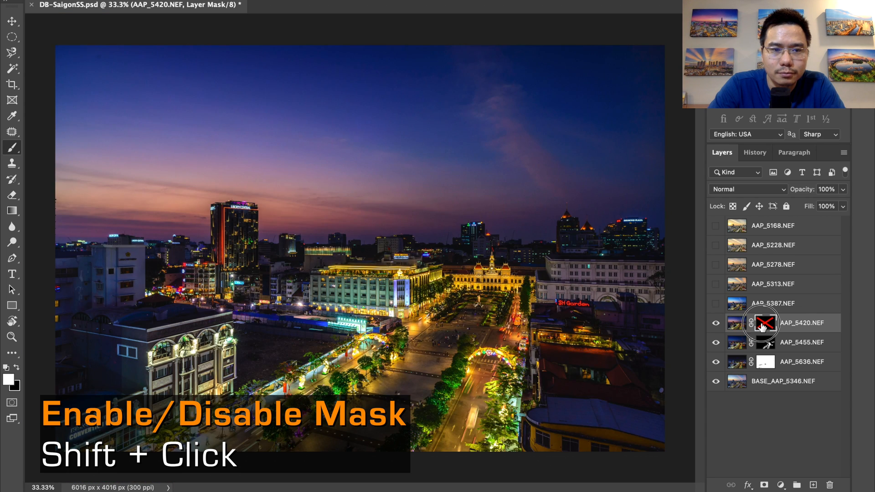
{"action": "left_click", "coordinate": [762, 328], "text": "shift"}
{"action": "left_click", "coordinate": [762, 328], "text": "shift"}
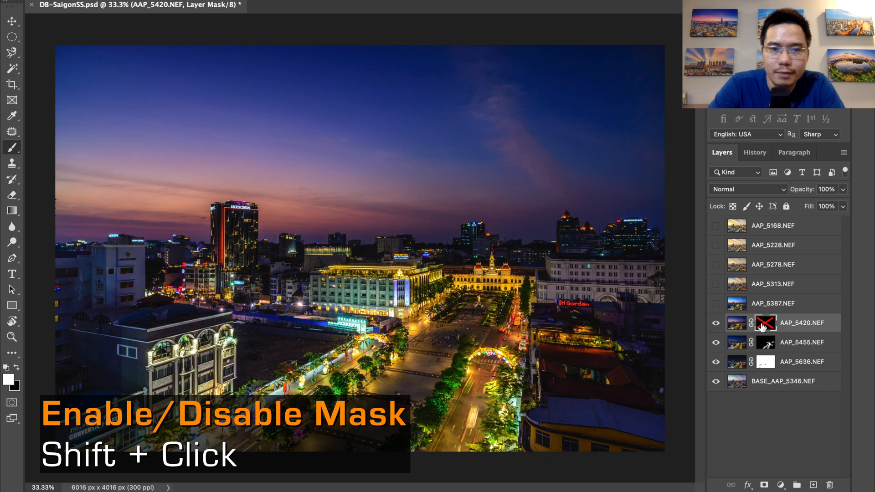
{"action": "left_click", "coordinate": [763, 327], "text": "shift"}
- Show the AAP_5387.NEF layer and compare the skyline and sky with and without it
{"action": "left_click", "coordinate": [716, 304]}
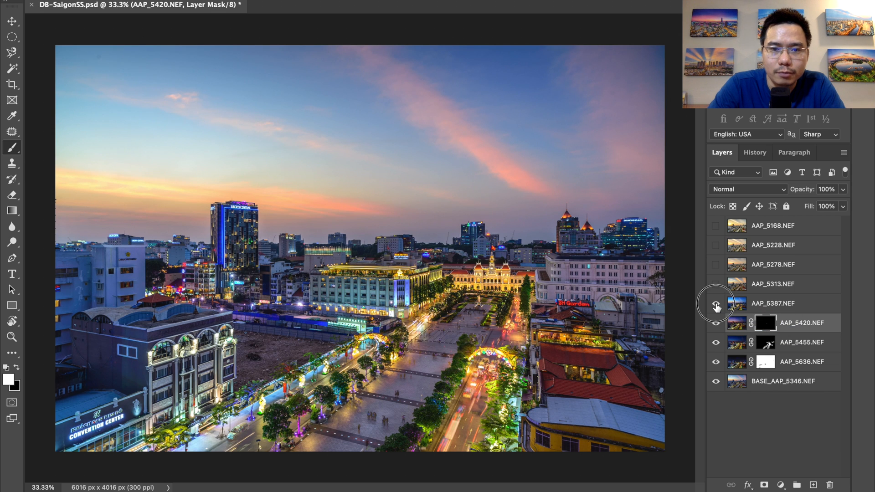
{"action": "left_click", "coordinate": [716, 305]}
{"action": "left_click", "coordinate": [717, 305]}
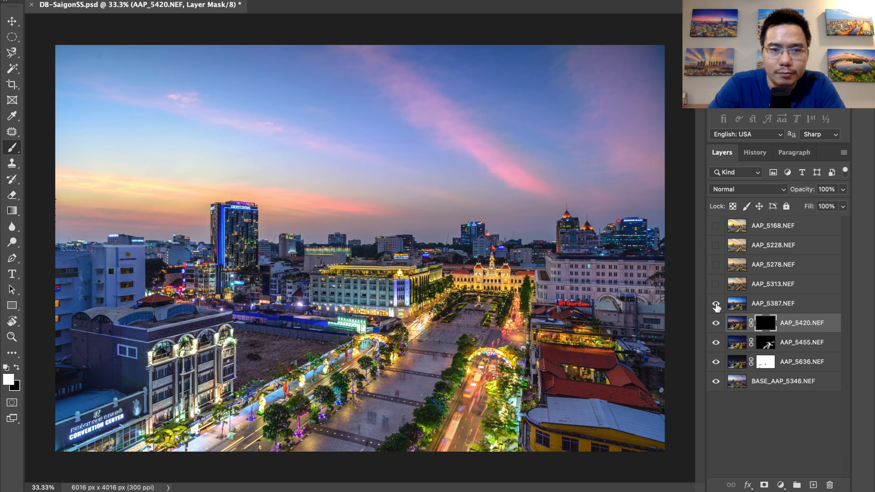
{"action": "left_click", "coordinate": [716, 304]}
{"action": "left_click", "coordinate": [716, 305]}
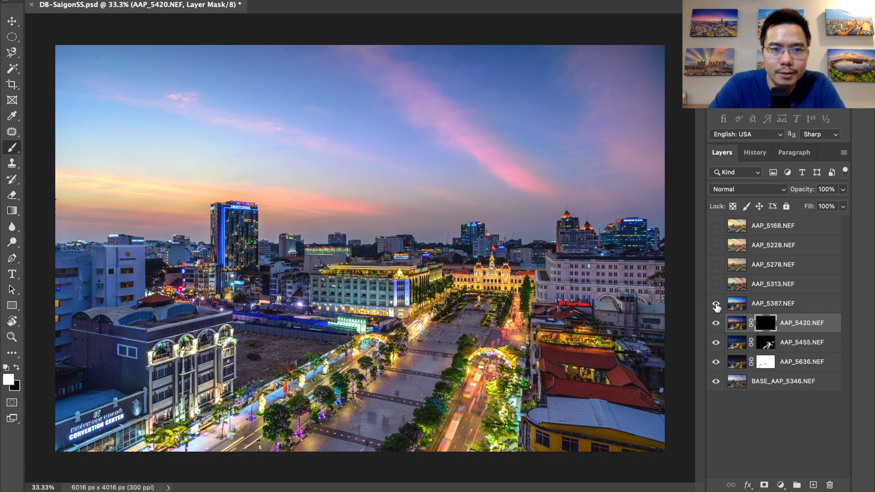
{"action": "left_click", "coordinate": [716, 305]}
{"action": "left_click", "coordinate": [716, 304]}
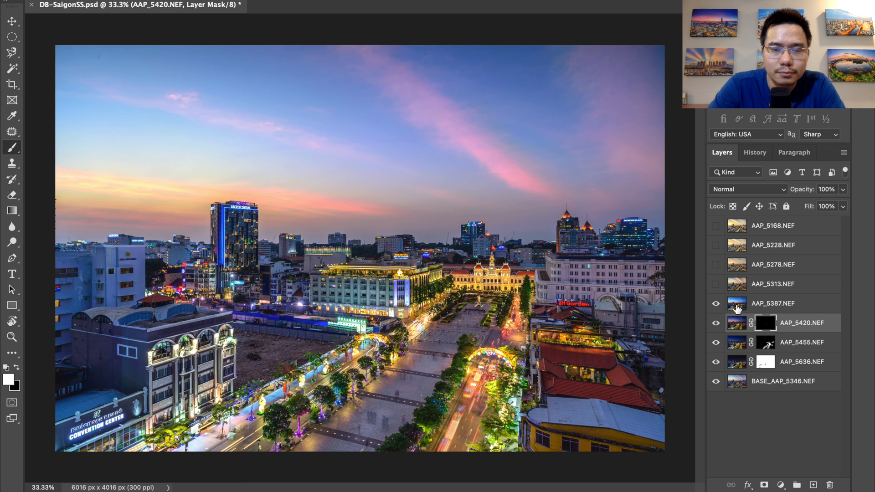
- Select the AAP_5387.NEF layer and add a black layer mask to it
{"action": "left_click", "coordinate": [767, 306]}
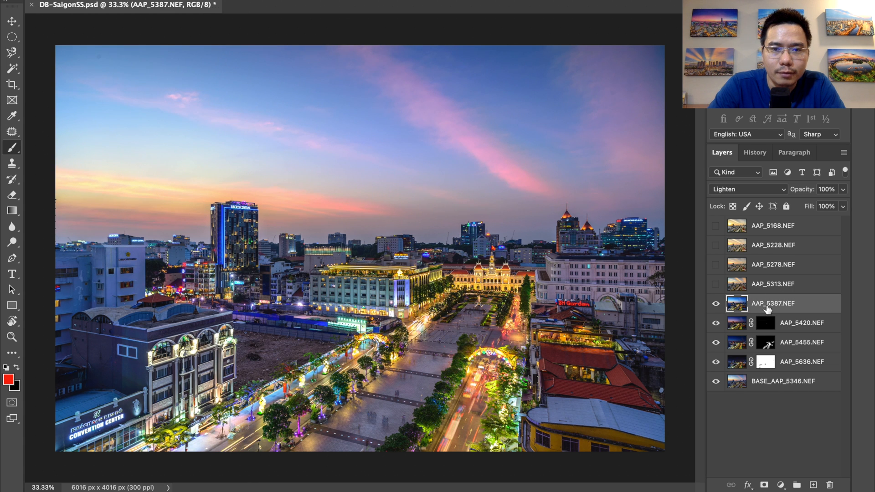
{"action": "left_click", "coordinate": [758, 287]}
{"action": "left_click", "coordinate": [764, 305]}
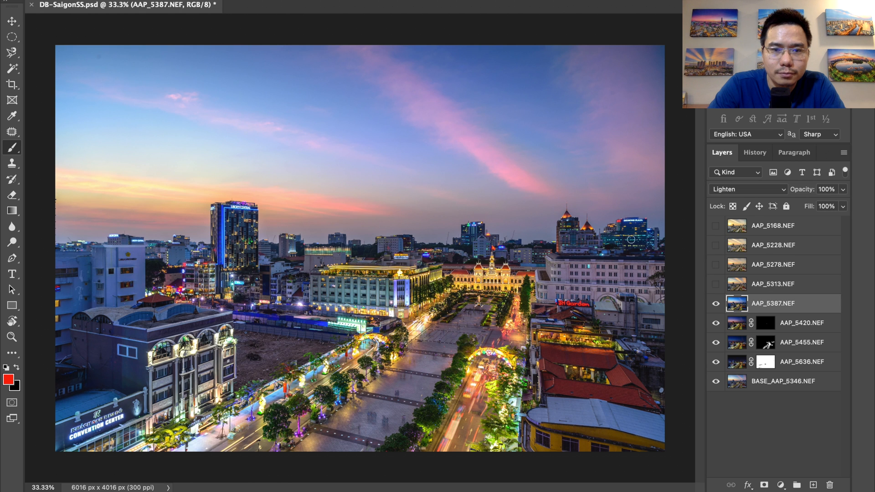
{"action": "left_click", "coordinate": [764, 485], "text": "alt"}
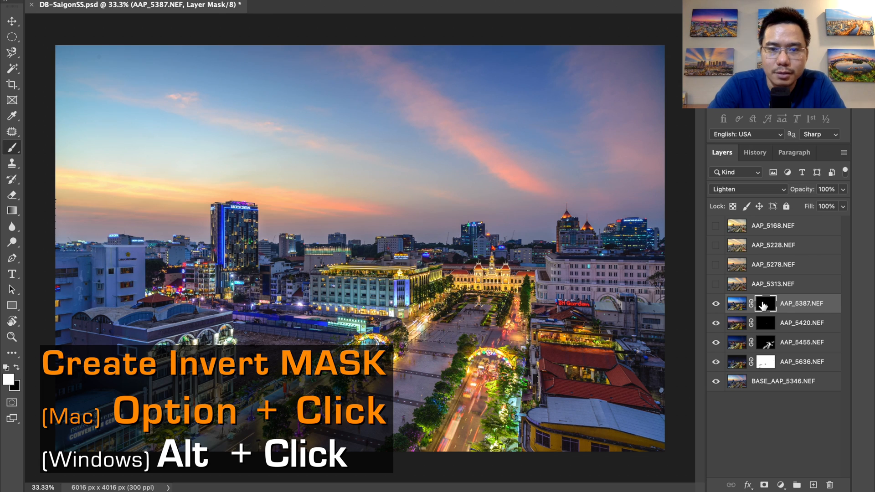
- Paint white on the AAP_5387.NEF mask over the lit skyline buildings and compare the result with the mask disabled
{"action": "key", "text": "z"}
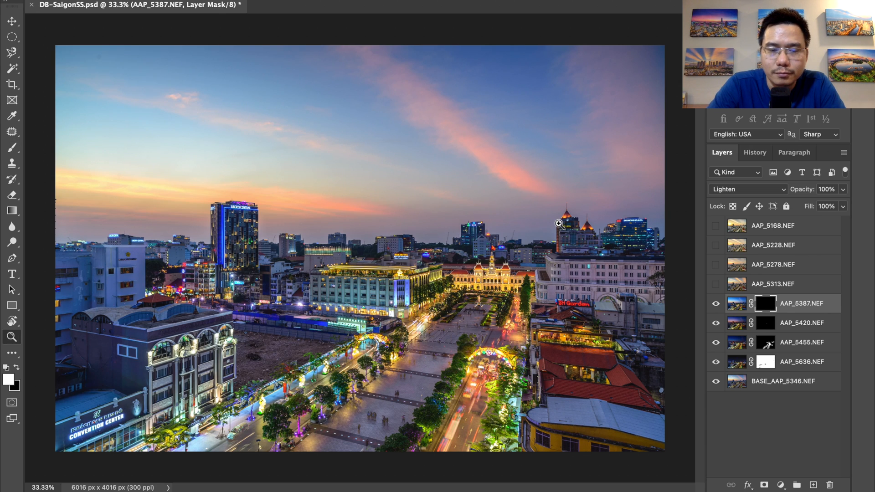
{"action": "mouse_move", "coordinate": [561, 224]}
{"action": "left_mouse_down"}
{"action": "mouse_move", "coordinate": [625, 263]}
{"action": "mouse_move", "coordinate": [741, 310]}
{"action": "left_mouse_up"}
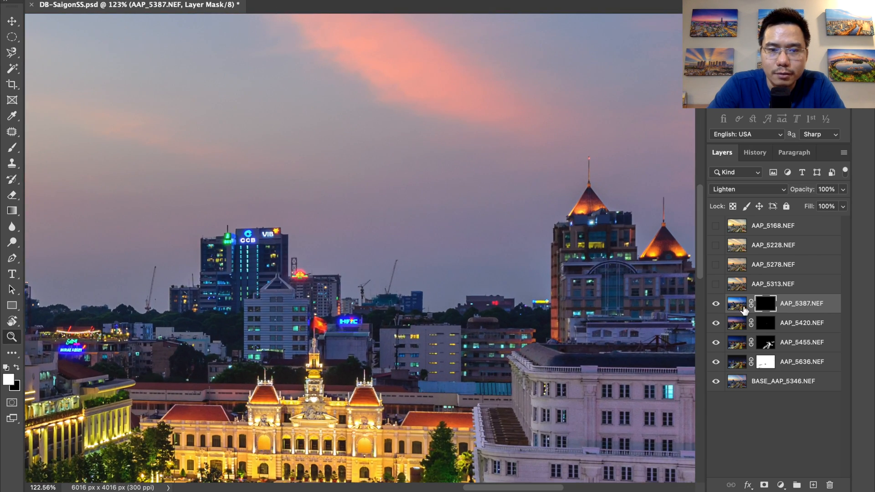
{"action": "key", "text": "b"}
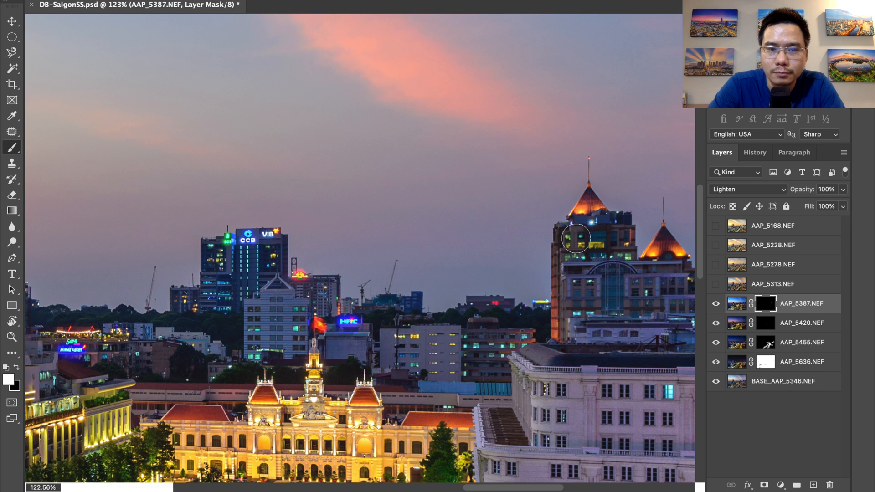
{"action": "scroll", "coordinate": [576, 241], "scroll_direction": "down", "scroll_amount": 4}
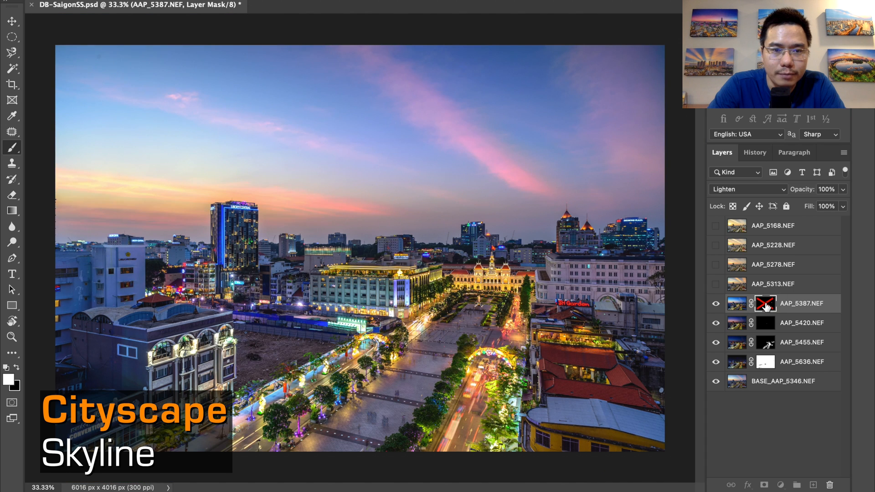
{"action": "left_click", "coordinate": [767, 307], "text": "shift"}
{"action": "left_click", "coordinate": [767, 308], "text": "shift"}
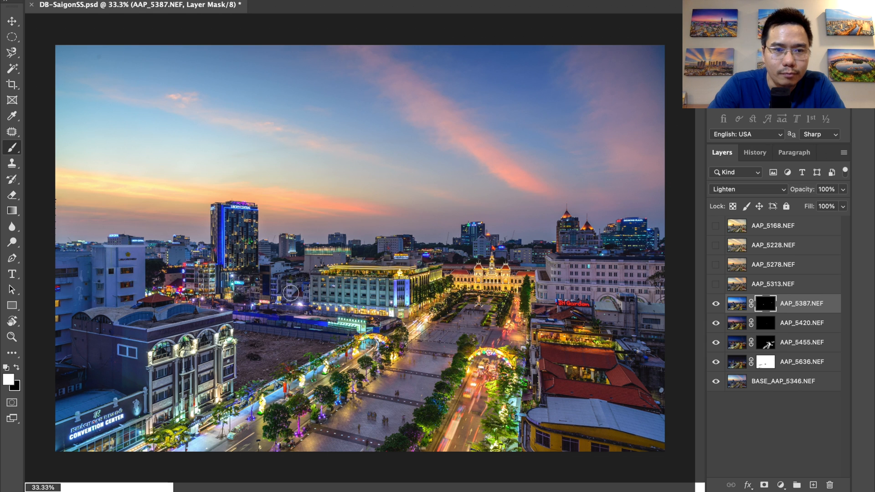
{"action": "left_click", "coordinate": [766, 307], "text": "shift"}
{"action": "left_click", "coordinate": [767, 307], "text": "shift"}
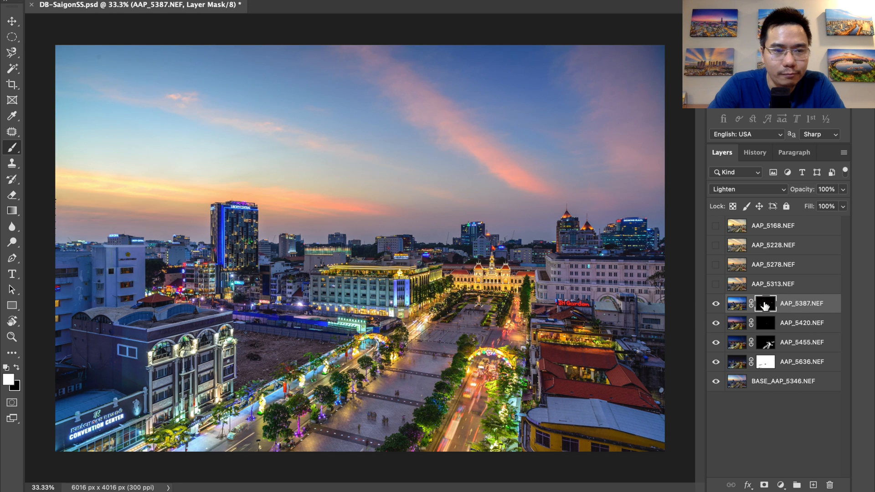
- Preview the AAP_5313.NEF exposure and examine the bright lights and traffic around the Rex Hotel, boulevard and flower arches
{"action": "left_click", "coordinate": [716, 284]}
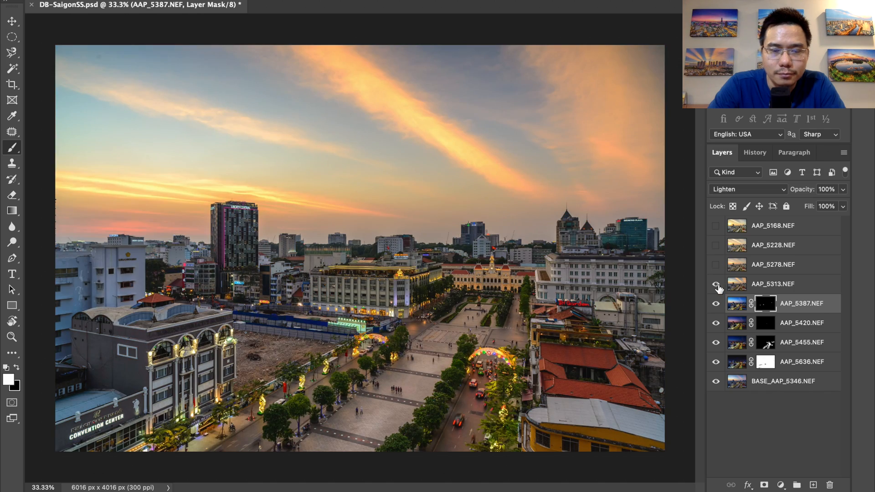
{"action": "left_click", "coordinate": [716, 284]}
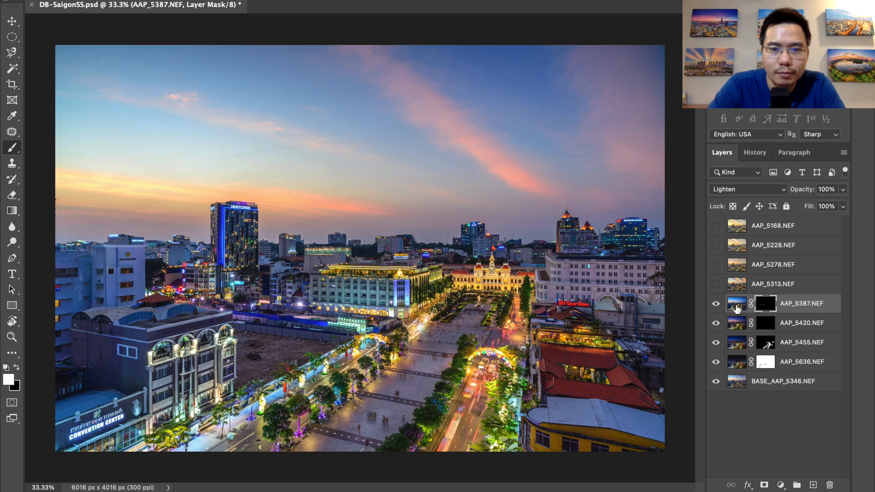
{"action": "key", "text": "z"}
{"action": "left_click_drag", "start_coordinate": [398, 315], "coordinate": [437, 326]}
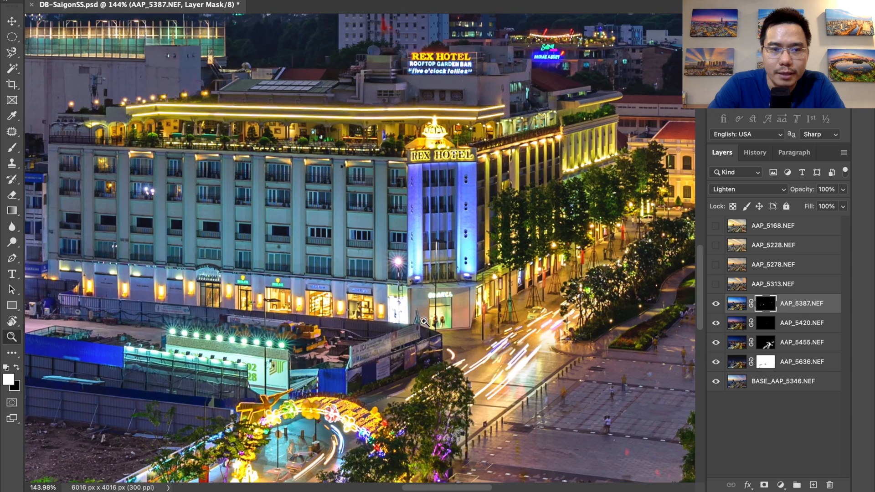
{"action": "left_click_drag", "start_coordinate": [634, 317], "coordinate": [365, 258]}
{"action": "left_click_drag", "start_coordinate": [452, 292], "coordinate": [390, 225]}
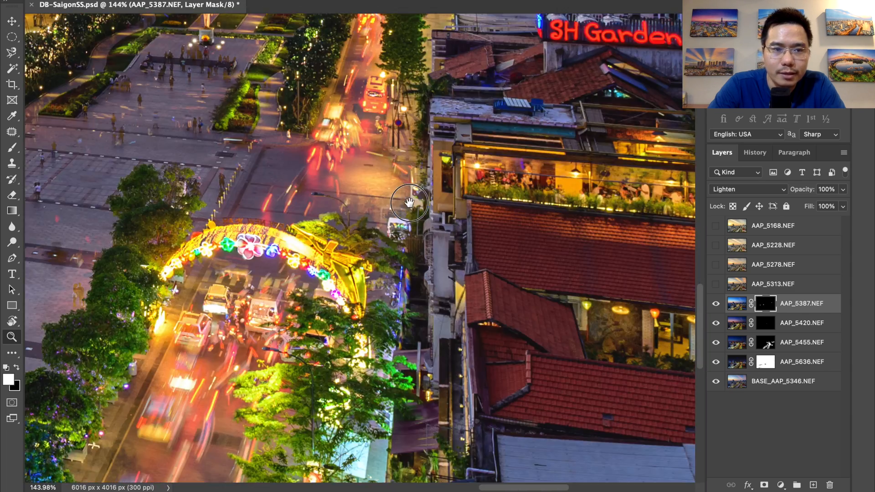
{"action": "key", "text": "super+0"}
- Show and select the AAP_5313.NEF layer, and set its blending mode to Darken
{"action": "left_click", "coordinate": [715, 287]}
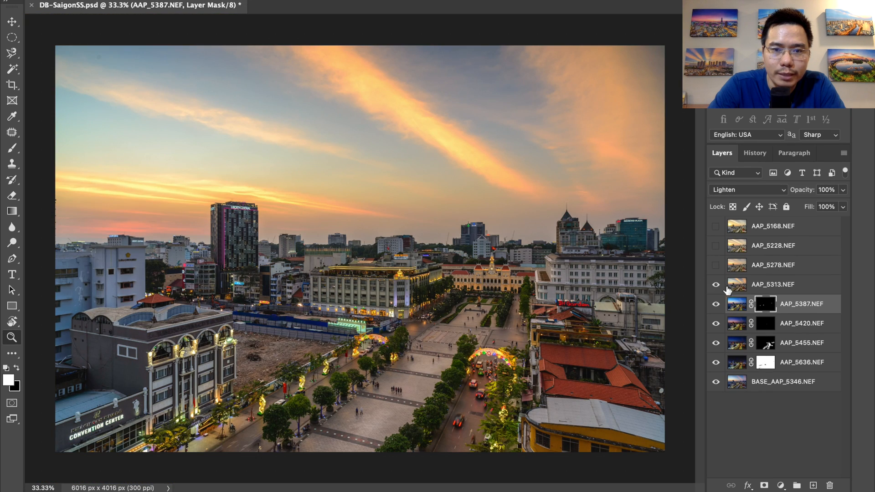
{"action": "left_click", "coordinate": [768, 288]}
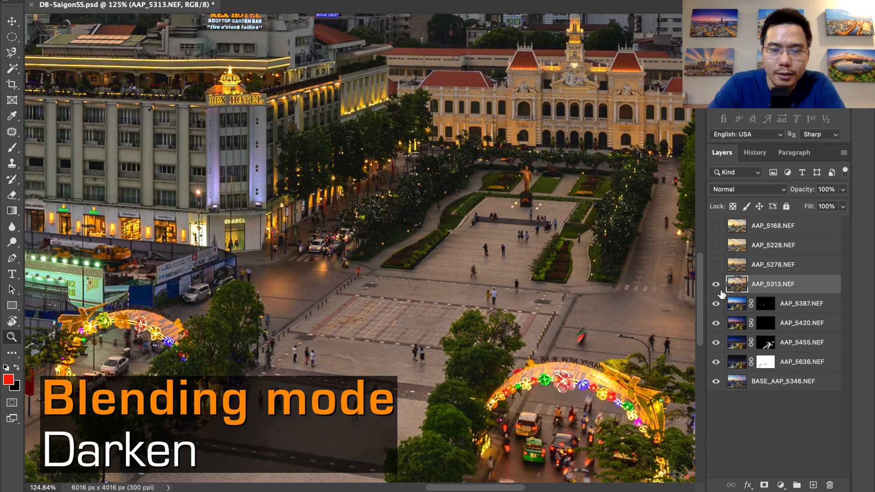
{"action": "left_click", "coordinate": [733, 192]}
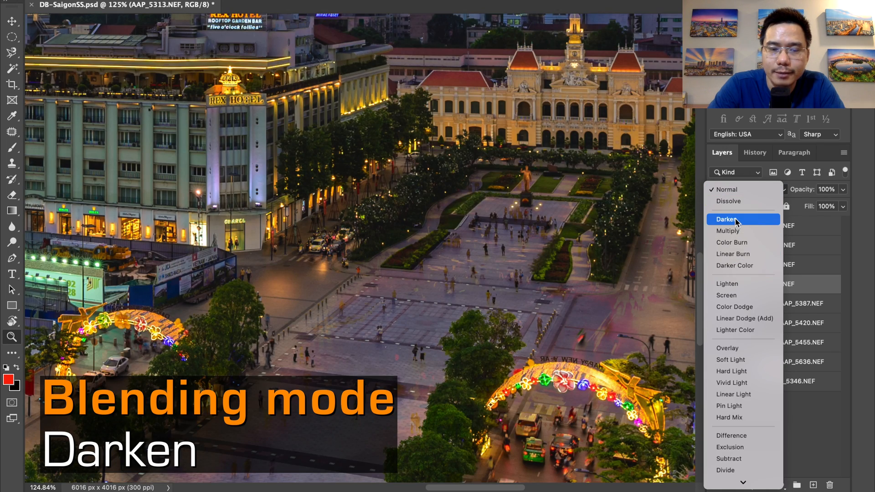
{"action": "left_click", "coordinate": [735, 221]}
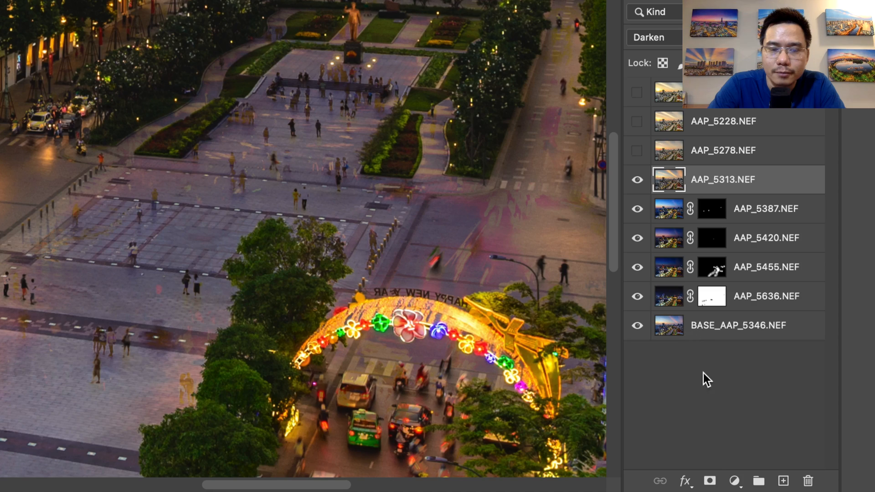
- Add a black layer mask to AAP_5313.NEF and compare the image with that mask disabled and enabled
{"action": "left_click", "coordinate": [710, 481], "text": "alt"}
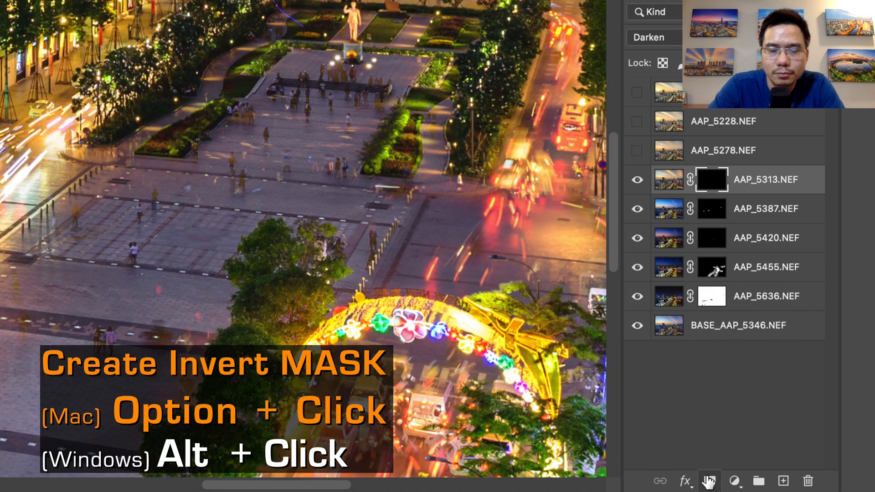
{"action": "left_click", "coordinate": [712, 185], "text": "shift"}
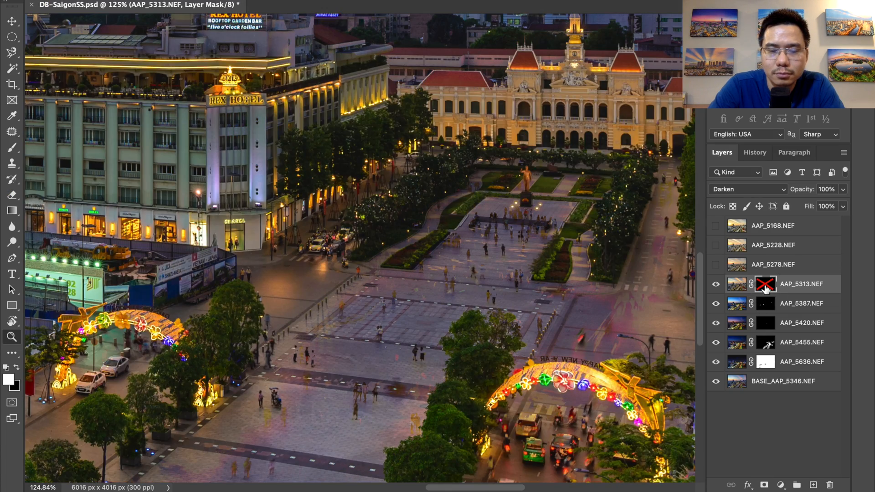
{"action": "left_click", "coordinate": [765, 286], "text": "shift"}
- Paint white at 30% brush opacity on the AAP_5313.NEF mask over the flower arch and its traffic, and check against the disabled mask
{"action": "key", "text": "b"}
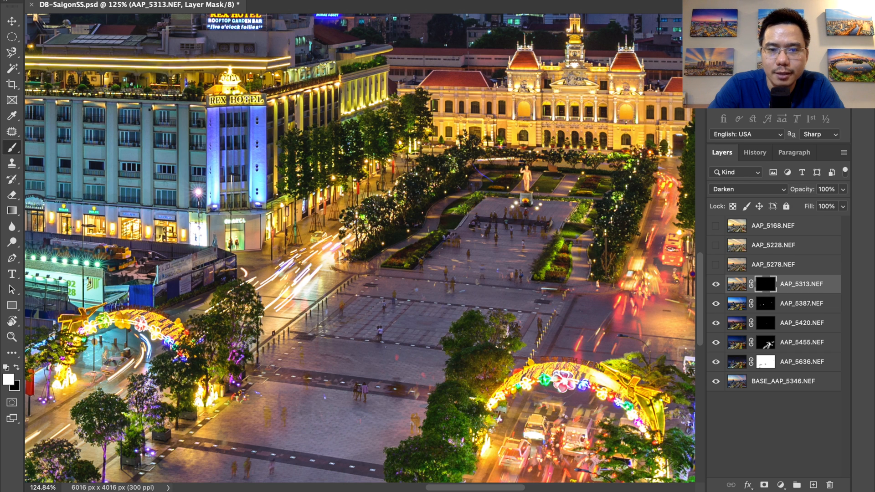
{"action": "mouse_move", "coordinate": [563, 380]}
{"action": "left_mouse_down"}
{"action": "mouse_move", "coordinate": [613, 387]}
{"action": "mouse_move", "coordinate": [648, 424]}
{"action": "left_mouse_up"}
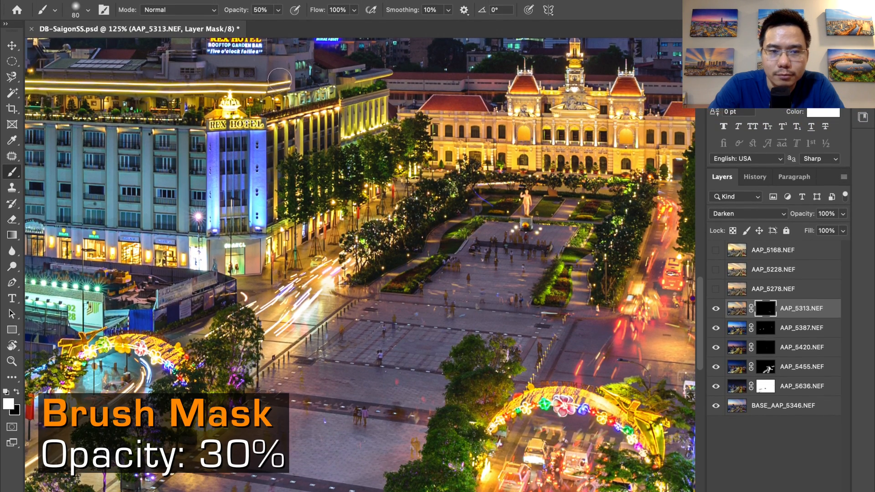
{"action": "left_click", "coordinate": [259, 6]}
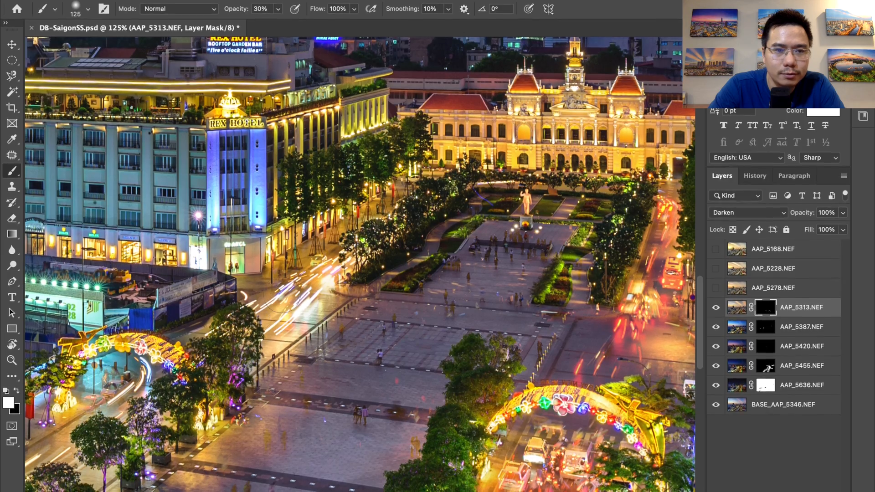
{"action": "left_click", "coordinate": [765, 310], "text": "shift"}
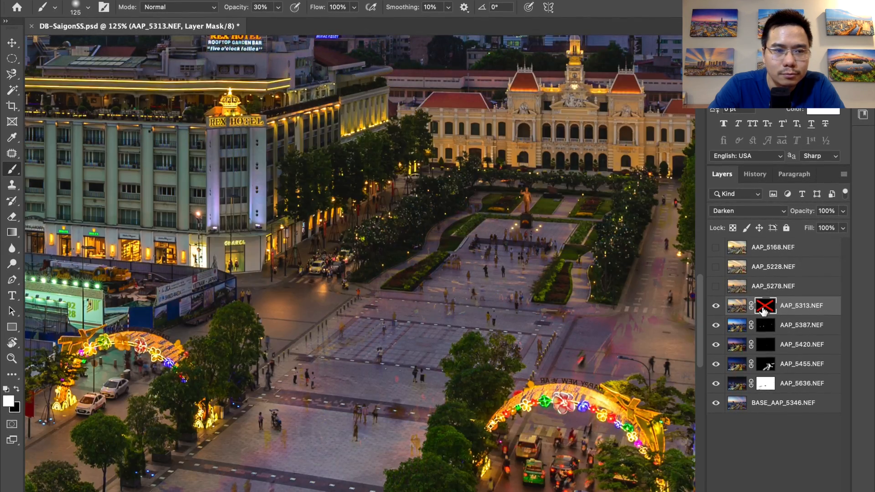
{"action": "left_click", "coordinate": [764, 310], "text": "shift"}
- Refine the AAP_5313.NEF mask over the overly bright boulevard areas with varied brush sizes, reducing the brush to 45 px
{"action": "key", "text": "bracketleft"}
{"action": "key", "text": "bracketleft"}
{"action": "key", "text": "bracketleft"}
{"action": "key", "text": "bracketleft"}
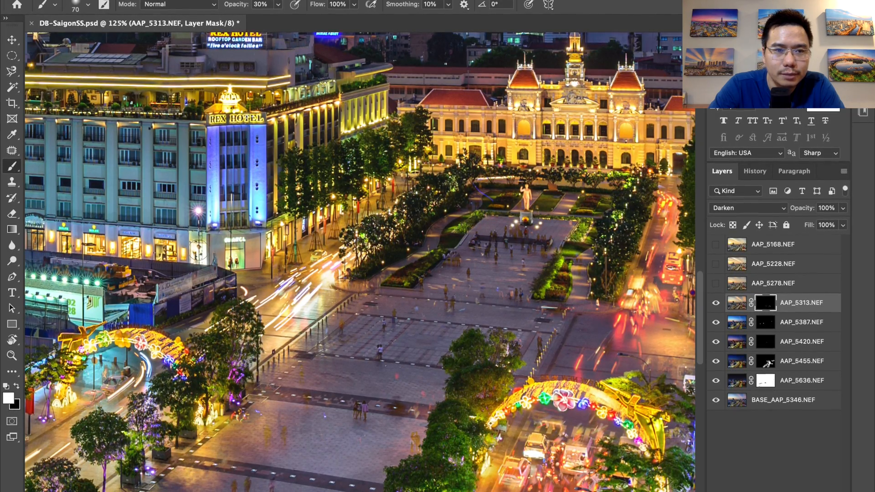
{"action": "scroll", "coordinate": [198, 250], "scroll_direction": "up", "scroll_amount": 3}
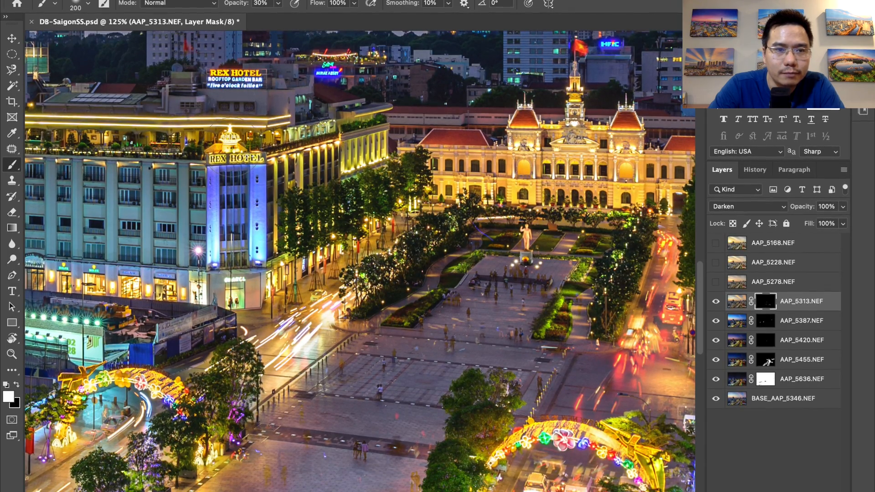
{"action": "key", "text": "bracketleft"}
{"action": "key", "text": "bracketleft"}
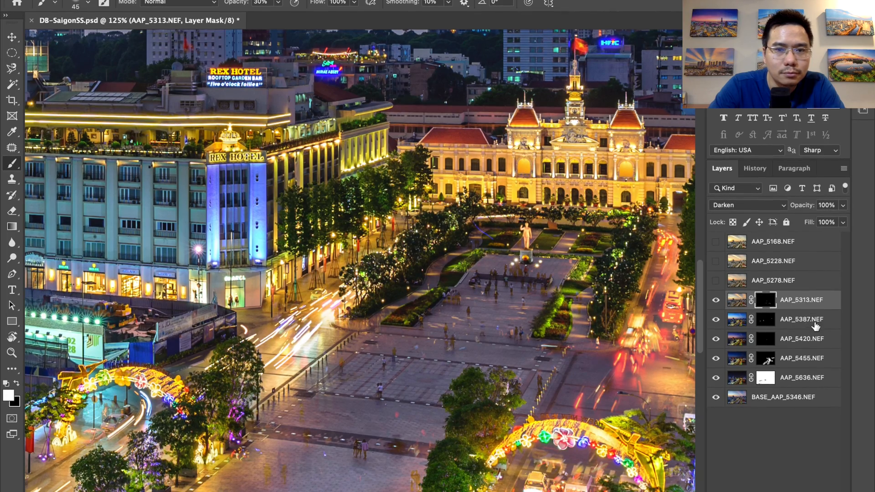
- Check the painted AAP_5313.NEF correction by toggling the layer's visibility and its mask
{"action": "left_click", "coordinate": [716, 300]}
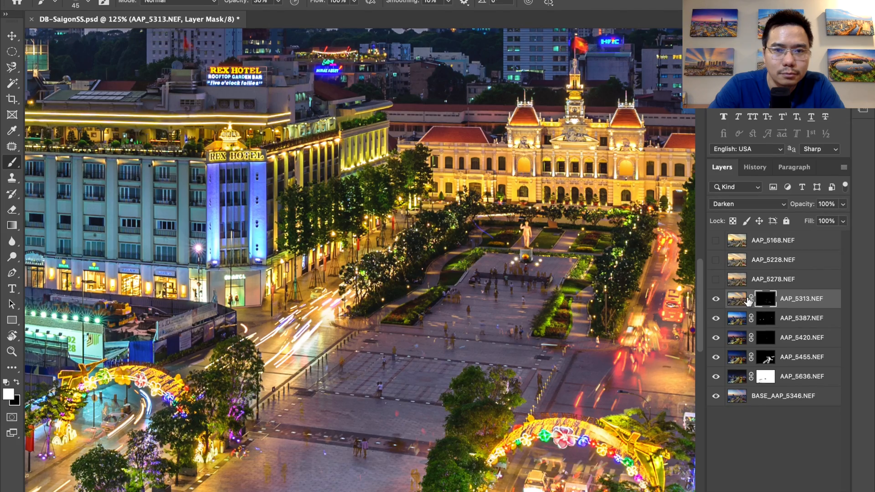
{"action": "left_click", "coordinate": [765, 300], "text": "shift"}
{"action": "left_click", "coordinate": [765, 300], "text": "shift"}
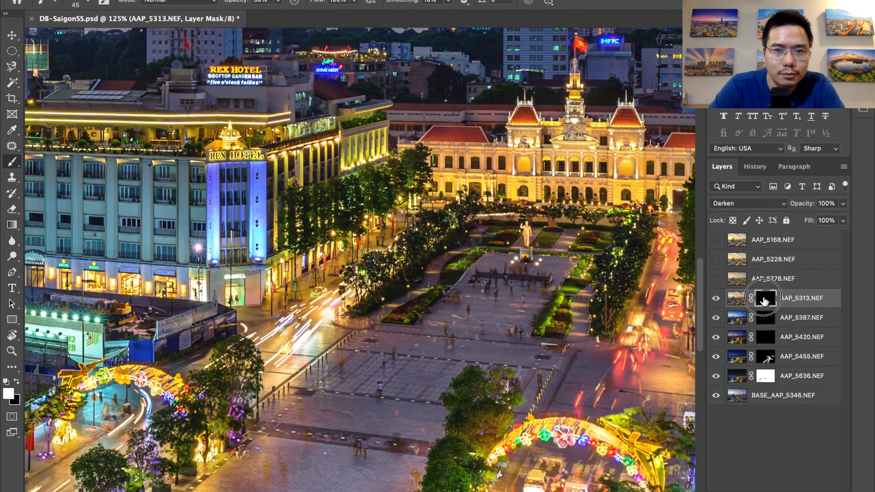
{"action": "left_click", "coordinate": [765, 300], "text": "shift"}
{"action": "left_click", "coordinate": [765, 301], "text": "shift"}
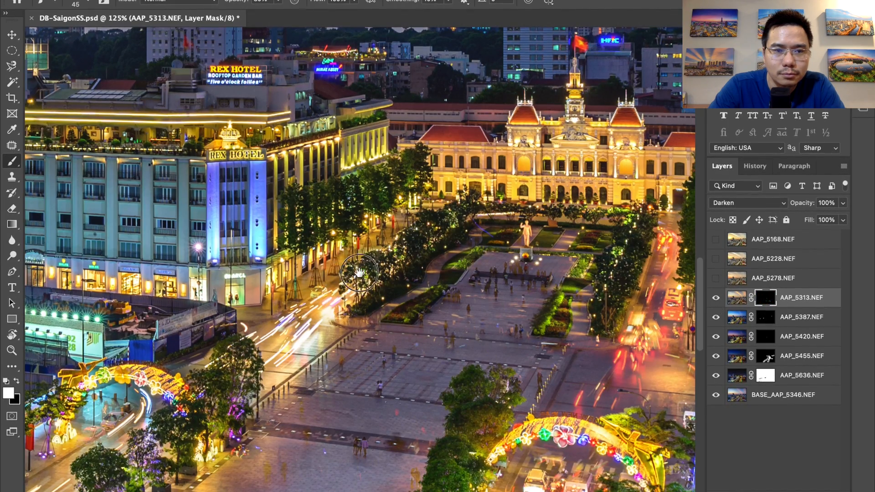
- Examine the lantern-lined street beside the construction site with the AAP_5313.NEF mask disabled and enabled
{"action": "left_click_drag", "start_coordinate": [345, 280], "coordinate": [547, 184]}
{"action": "left_click", "coordinate": [329, 327]}
{"action": "left_click", "coordinate": [768, 300], "text": "shift"}
{"action": "left_click", "coordinate": [760, 302], "text": "shift"}
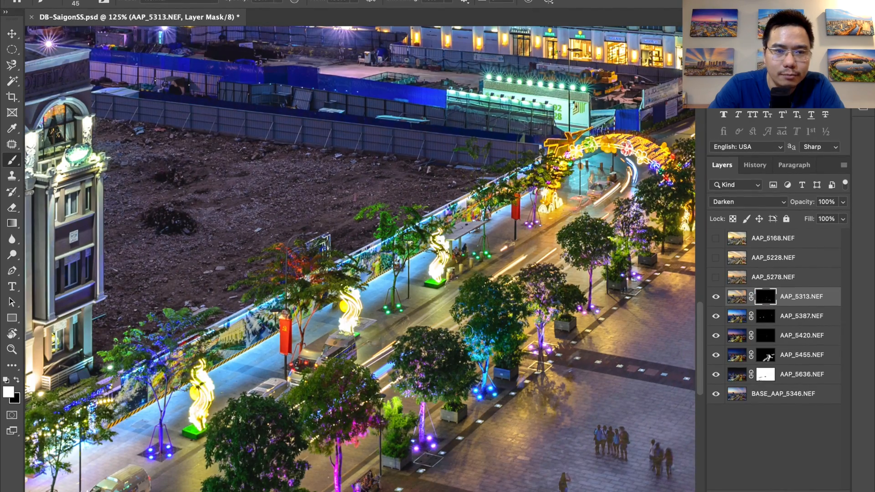
- Paint white on the AAP_5313.NEF mask over the bright lantern-lined street, using a 175 px brush
{"action": "key", "text": "bracketright"}
{"action": "key", "text": "bracketright"}
{"action": "key", "text": "bracketright"}
{"action": "key", "text": "bracketright"}
{"action": "key", "text": "bracketright"}
{"action": "key", "text": "bracketright"}
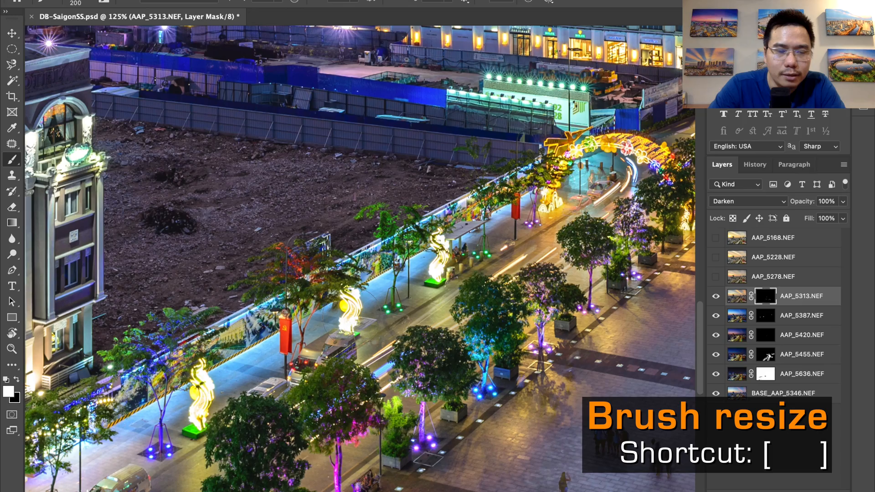
{"action": "key", "text": "bracketleft"}
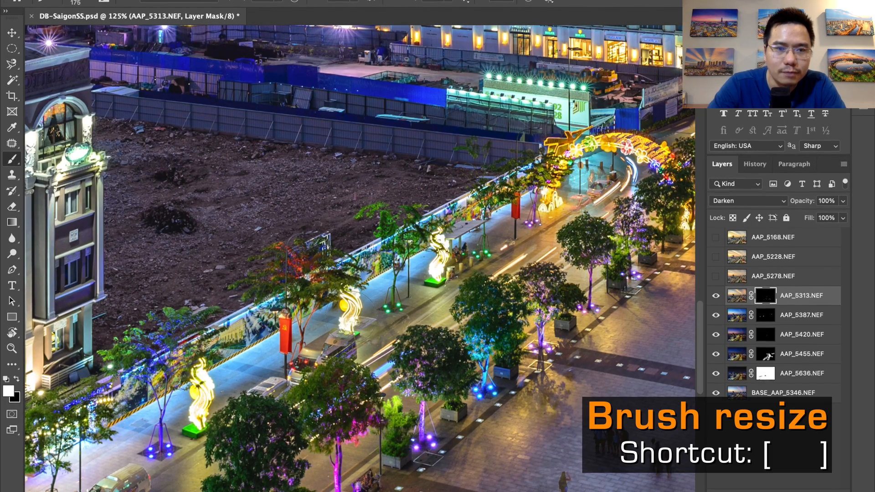
- Refine the AAP_5313.NEF mask over the glowing street lanterns and sidewalk, reducing the brush to 50 px
{"action": "key", "text": "bracketright"}
{"action": "key", "text": "bracketright"}
{"action": "key", "text": "bracketright"}
{"action": "key", "text": "bracketright"}
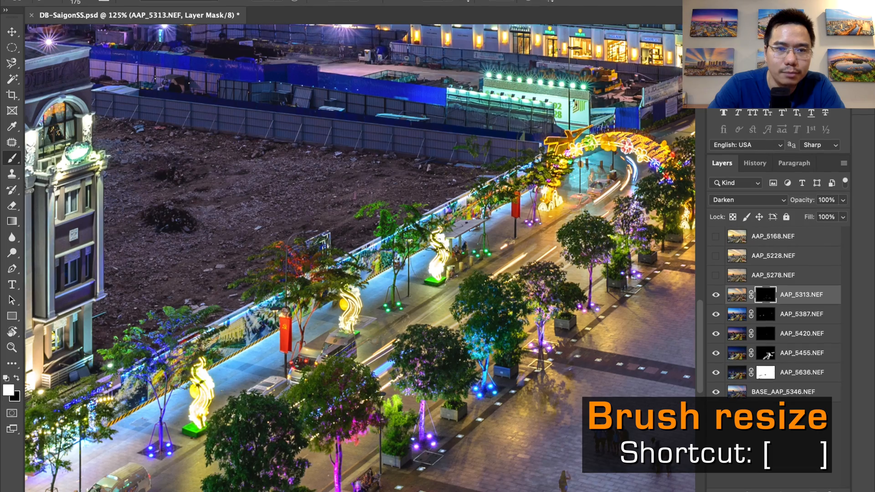
{"action": "key", "text": "bracketleft"}
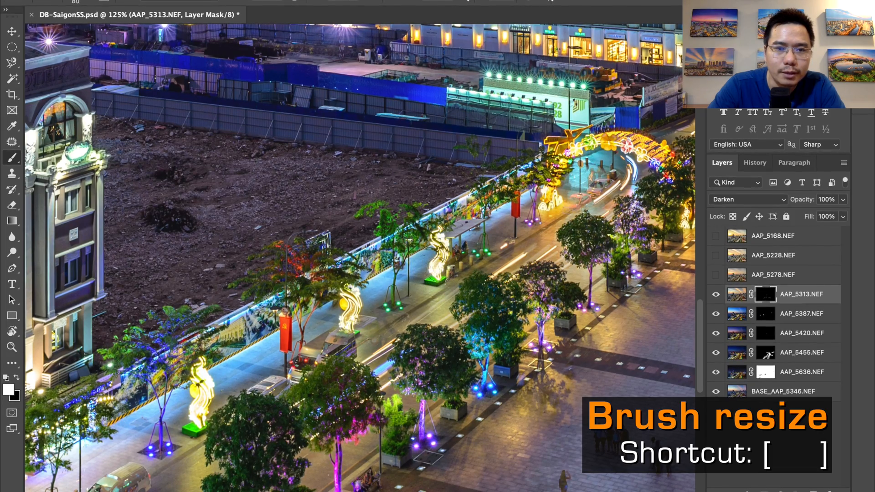
{"action": "key", "text": "bracketleft"}
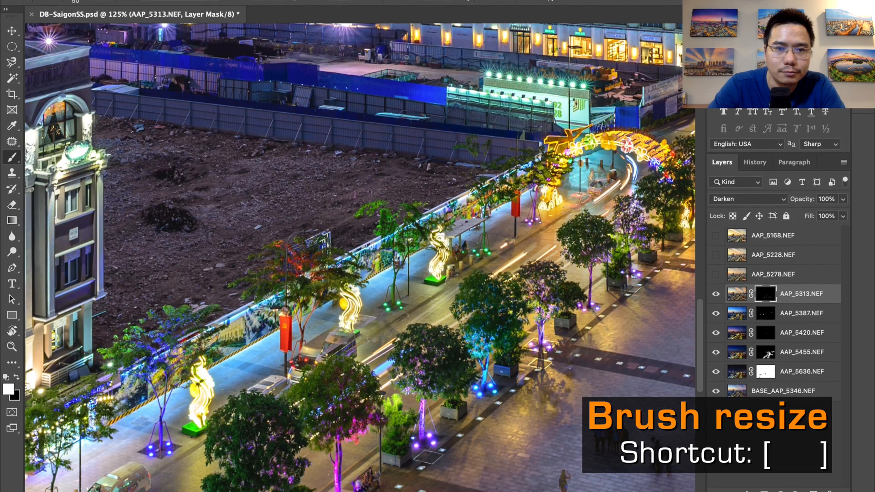
- Enlarge the brush to 250 px and continue painting the AAP_5313.NEF mask along the lit street towards the flower arch
{"action": "key", "text": "bracketright"}
{"action": "key", "text": "bracketright"}
{"action": "key", "text": "bracketright"}
{"action": "key", "text": "bracketright"}
{"action": "key", "text": "bracketright"}
{"action": "key", "text": "bracketright"}
{"action": "key", "text": "bracketright"}
{"action": "key", "text": "bracketright"}
{"action": "key", "text": "bracketright"}
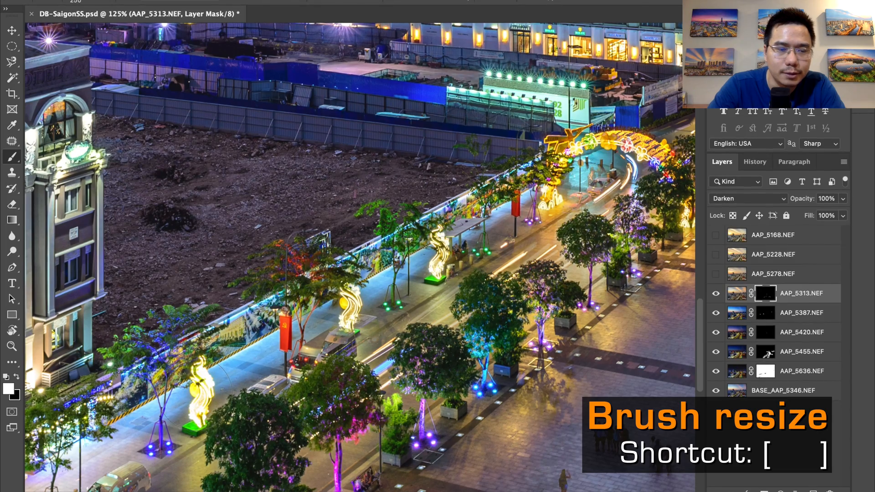
{"action": "key", "text": "bracketleft"}
{"action": "key", "text": "bracketleft"}
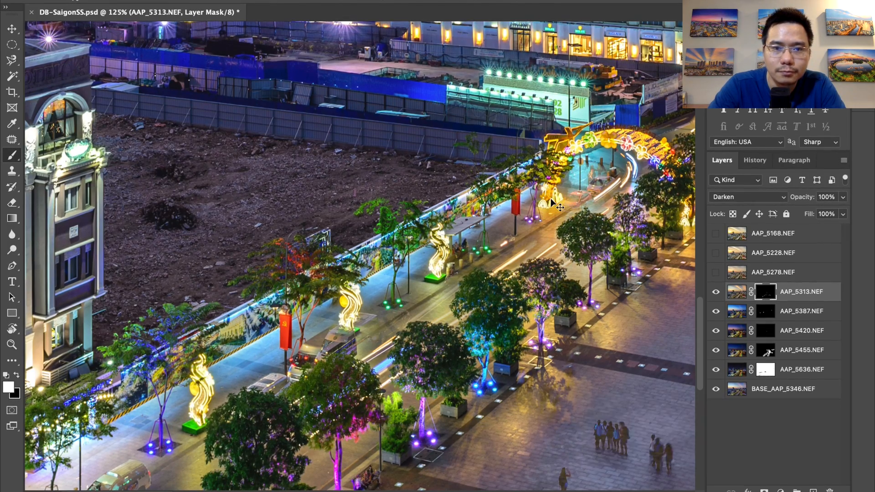
- Paint the AAP_5313.NEF mask with a smaller brush over the bright lights around the Convention Center and the adjoining hotel frontage
{"action": "key", "text": "super+minus"}
{"action": "key", "text": "super+minus"}
{"action": "left_click_drag", "start_coordinate": [78, 361], "coordinate": [380, 261]}
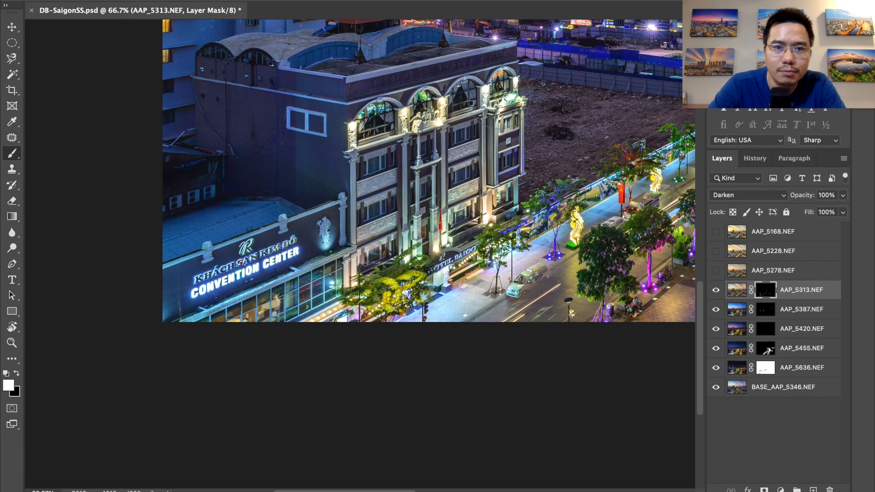
{"action": "key", "text": "bracketleft"}
{"action": "key", "text": "bracketleft"}
{"action": "key", "text": "bracketleft"}
{"action": "key", "text": "bracketleft"}
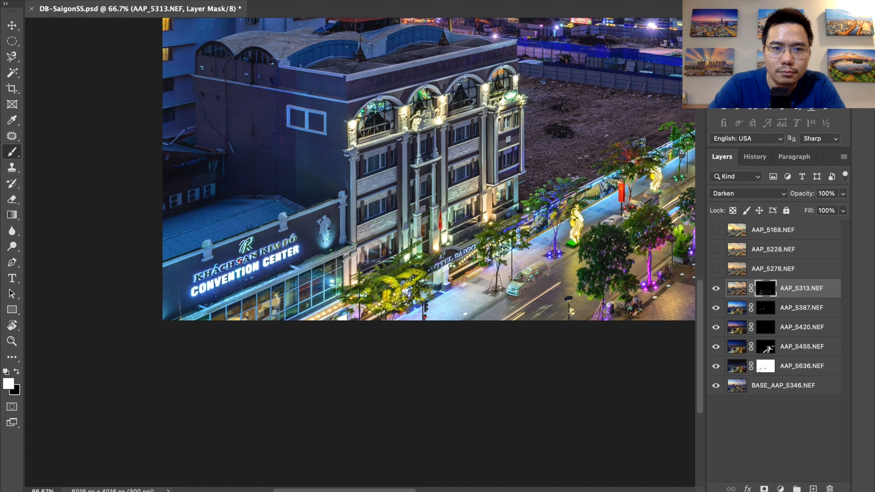
- Compare the whole image with the AAP_5313.NEF layer mask disabled and enabled
{"action": "key", "text": "super+minus"}
{"action": "key", "text": "super+minus"}
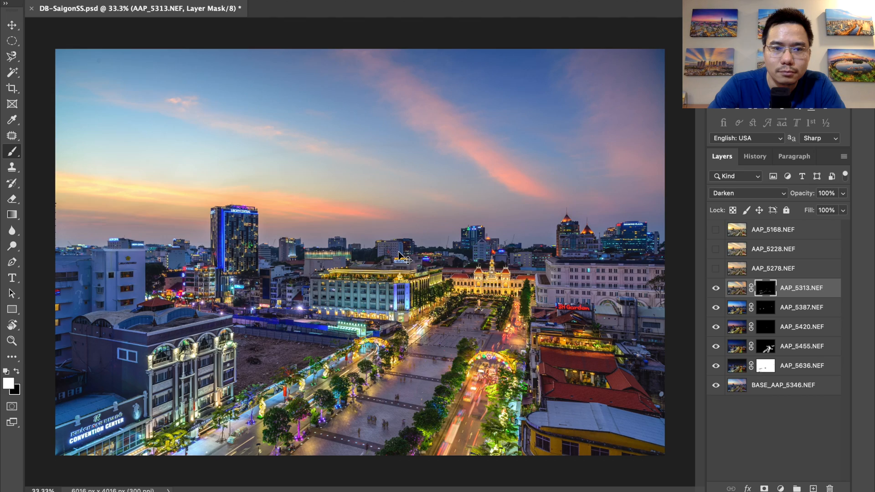
{"action": "left_click", "coordinate": [716, 287]}
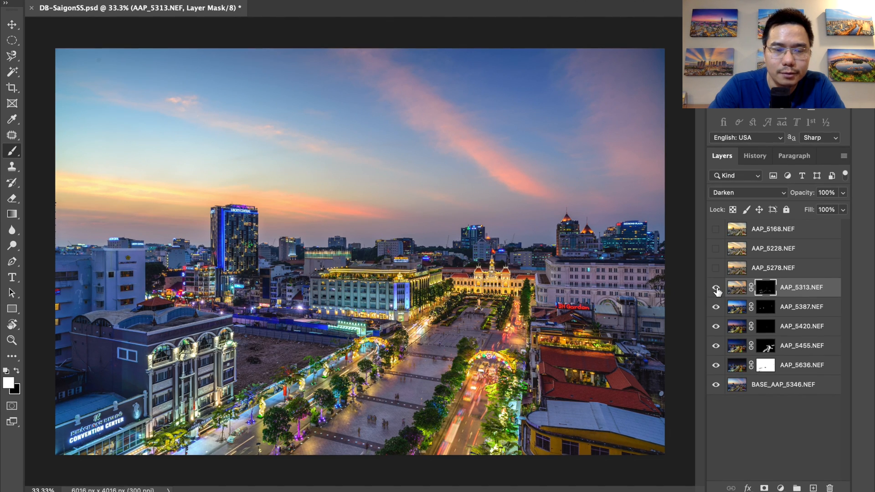
{"action": "left_click", "coordinate": [769, 290], "text": "shift"}
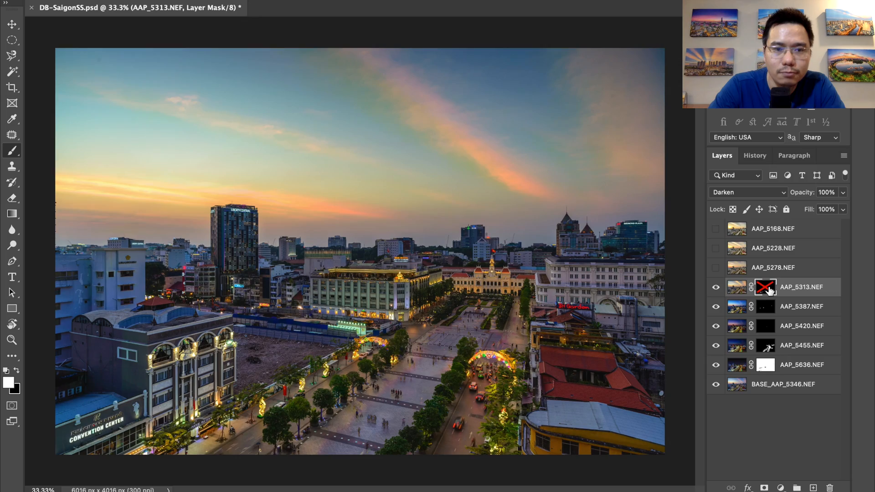
{"action": "left_click", "coordinate": [769, 290], "text": "shift"}
{"action": "left_click", "coordinate": [769, 290], "text": "shift"}
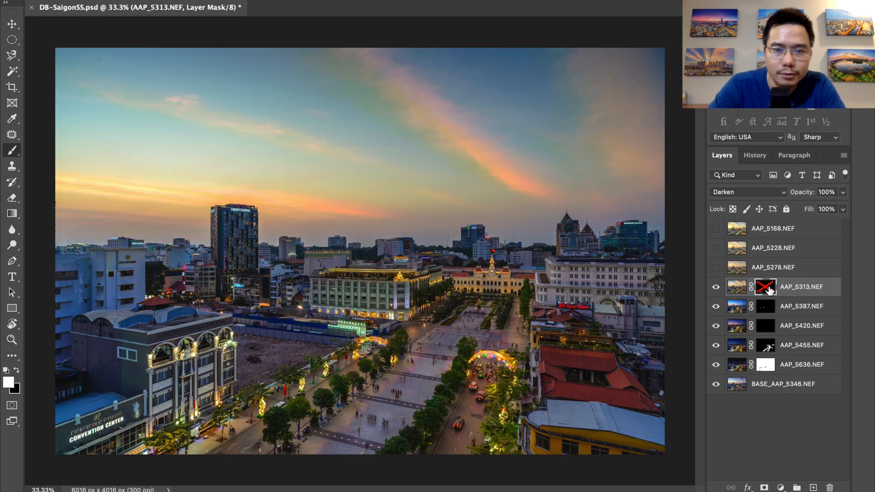
{"action": "left_click", "coordinate": [769, 290], "text": "shift"}
- Touch up the AAP_5313.NEF mask over the illuminated trees and traffic trails in front of the nearer flower arch
{"action": "key", "text": "z"}
{"action": "left_click_drag", "start_coordinate": [508, 449], "coordinate": [582, 469]}
{"action": "key", "text": "b"}
{"action": "scroll", "coordinate": [501, 364], "scroll_direction": "down", "scroll_amount": 4}
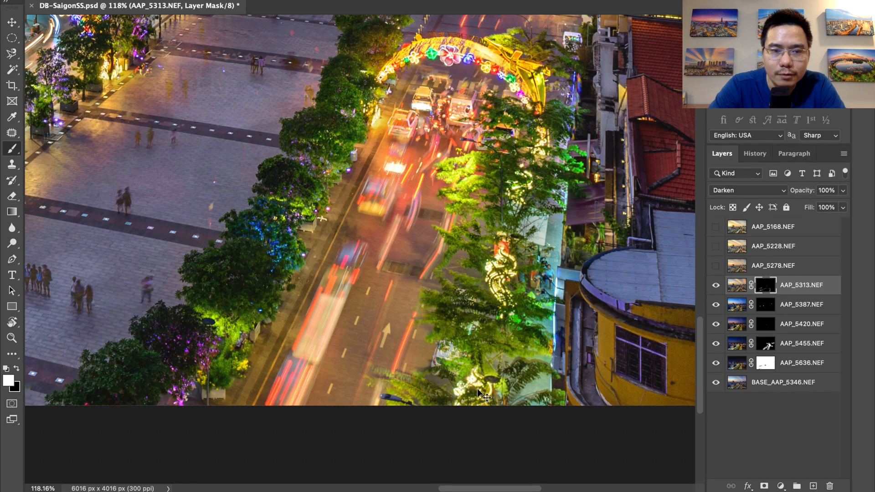
{"action": "key", "text": "super+minus"}
{"action": "key", "text": "super+minus"}
{"action": "key", "text": "super+minus"}
{"action": "left_click_drag", "start_coordinate": [483, 256], "coordinate": [558, 370]}
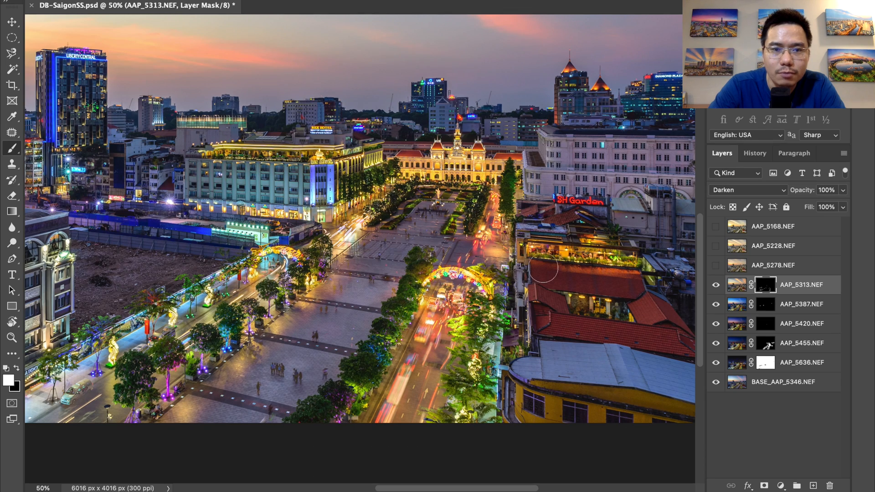
{"action": "key", "text": "super+minus"}
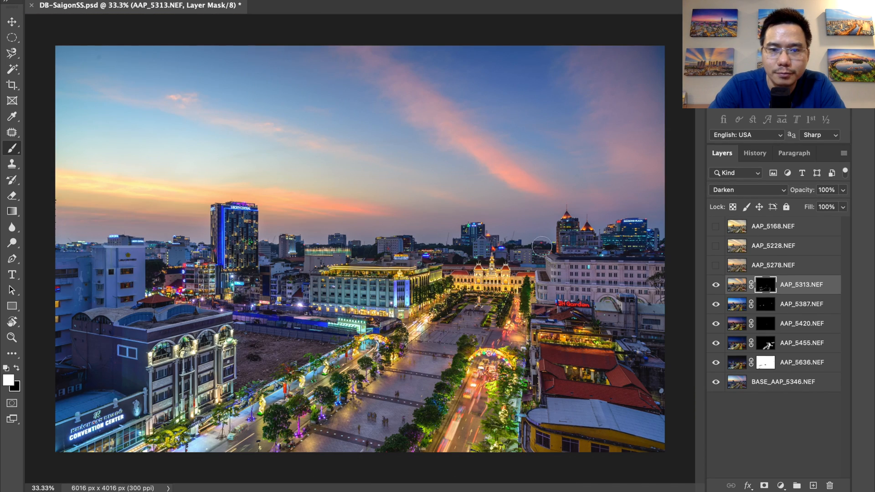
- Show and select the AAP_5278.NEF layer, and compare the Rex Hotel corner with the layer hidden and visible
{"action": "left_click", "coordinate": [716, 266]}
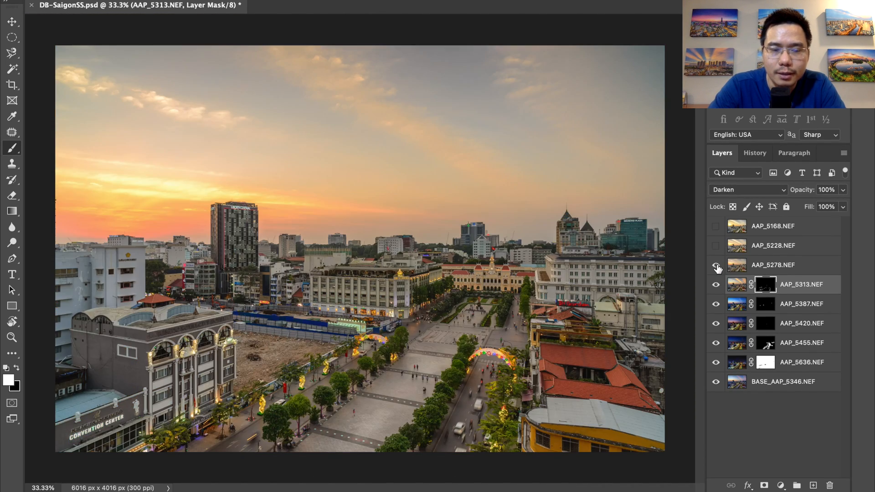
{"action": "left_click", "coordinate": [773, 269]}
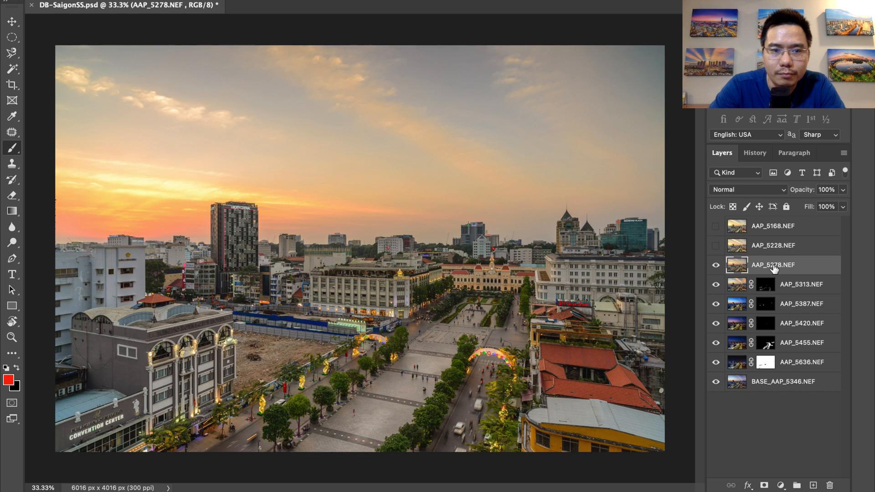
{"action": "left_click", "coordinate": [716, 265]}
{"action": "left_click", "coordinate": [716, 265]}
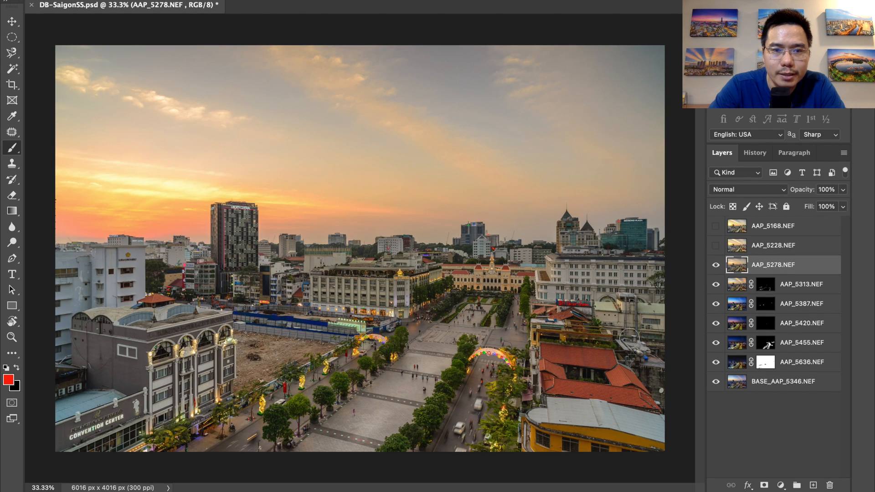
{"action": "key", "text": "z"}
{"action": "left_click_drag", "start_coordinate": [394, 319], "coordinate": [478, 348]}
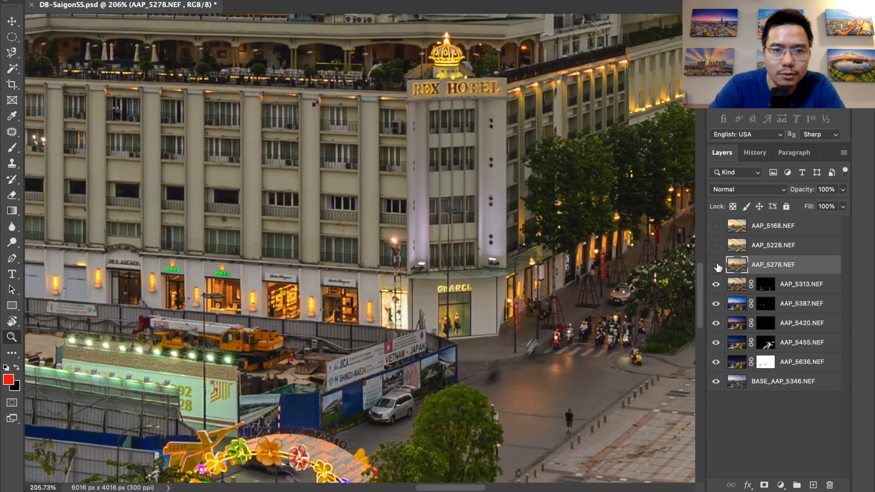
{"action": "left_click", "coordinate": [716, 266]}
{"action": "left_click", "coordinate": [716, 266]}
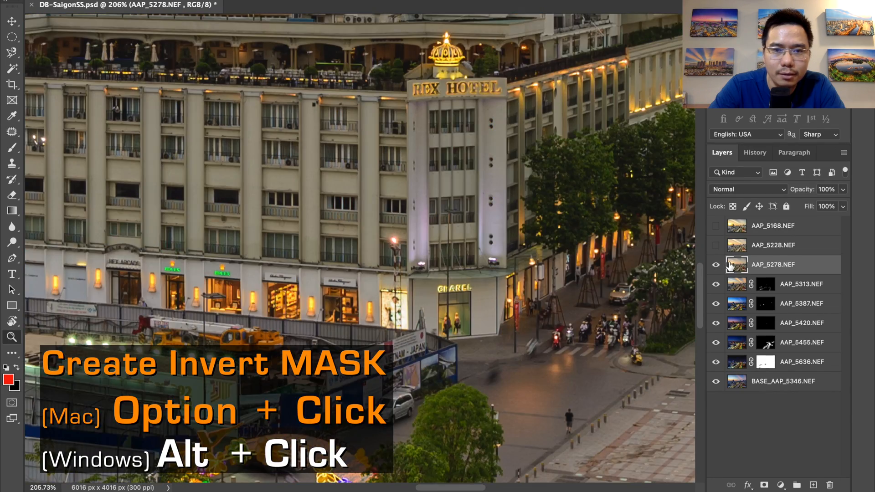
- Add a black layer mask to AAP_5278.NEF and set up a 60 px white brush at 30% opacity
{"action": "left_click", "coordinate": [764, 486], "text": "alt"}
{"action": "left_click", "coordinate": [762, 267]}
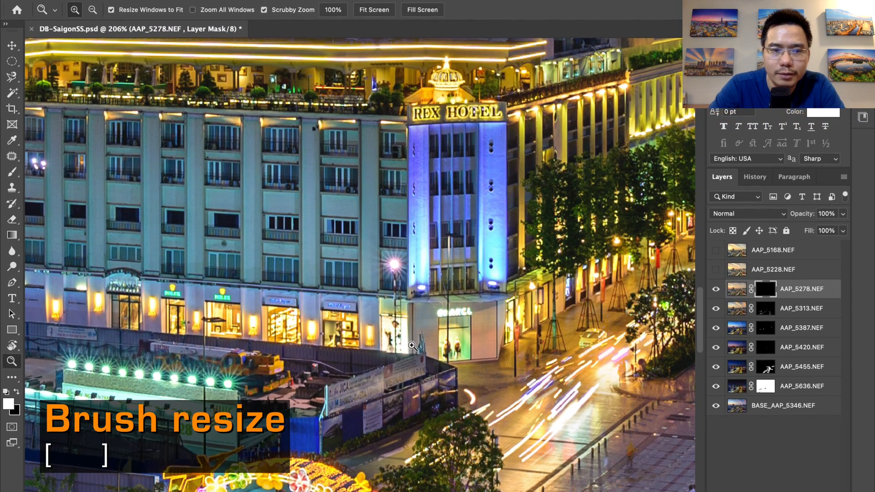
{"action": "key", "text": "b"}
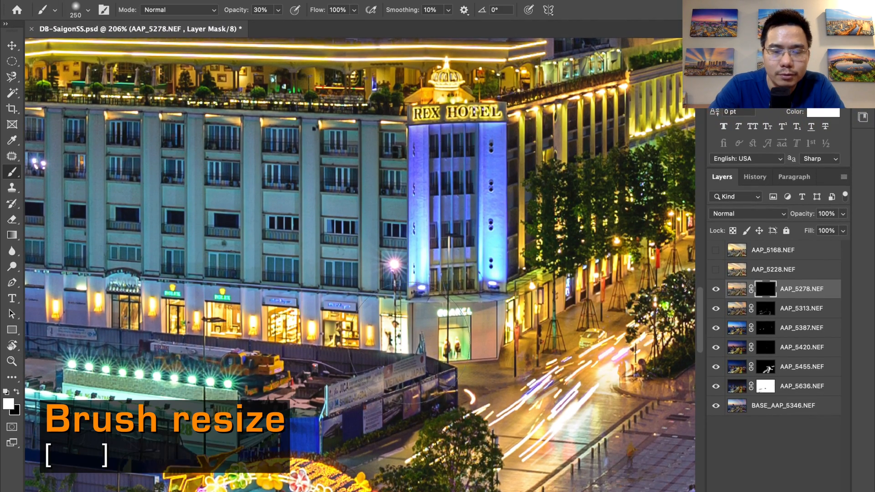
{"action": "key", "text": "bracketleft"}
{"action": "key", "text": "bracketleft"}
{"action": "key", "text": "bracketleft"}
{"action": "key", "text": "bracketleft"}
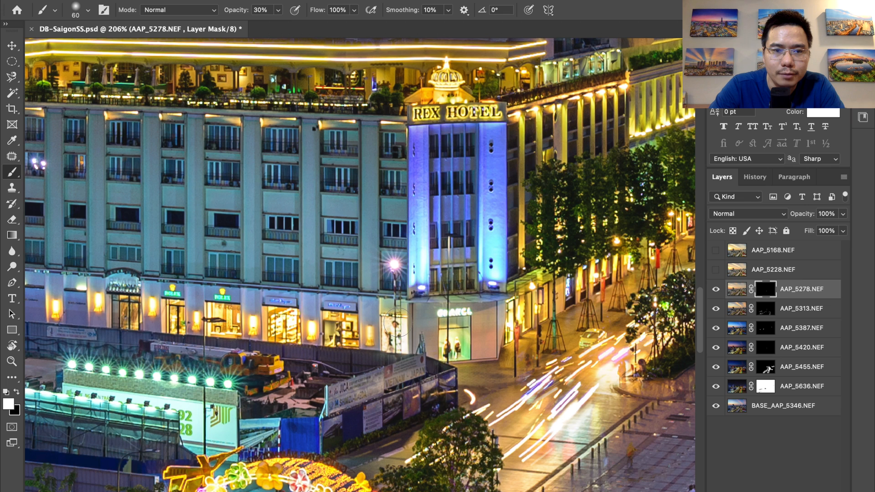
- Paint the AAP_5278.NEF mask over the overexposed shop sign at the Rex Hotel corner, with the brush reduced to 45 px
{"action": "key", "text": "bracketright"}
{"action": "key", "text": "bracketleft"}
{"action": "key", "text": "bracketleft"}
{"action": "key", "text": "bracketleft"}
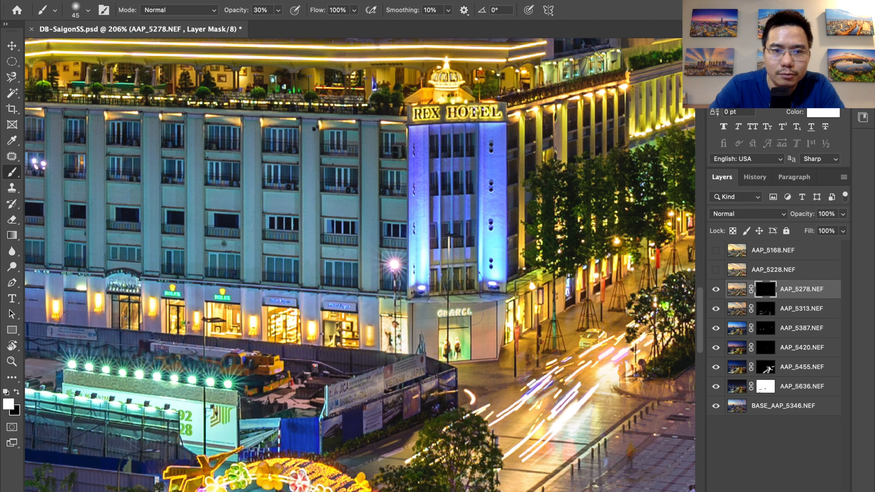
- Try painting the AAP_5278.NEF mask over the two spotlights at the Rex Hotel tower's base, and undo those dabs
{"action": "left_click", "coordinate": [417, 265]}
{"action": "key", "text": "bracketleft"}
{"action": "key", "text": "bracketleft"}
{"action": "key", "text": "bracketleft"}
{"action": "left_click", "coordinate": [494, 265]}
{"action": "key", "text": "super+z"}
{"action": "key", "text": "super+z"}
- Compare the Rex Hotel rooftop and surroundings with the AAP_5278.NEF mask disabled and enabled
{"action": "left_click_drag", "start_coordinate": [501, 296], "coordinate": [420, 325]}
{"action": "left_click_drag", "start_coordinate": [581, 308], "coordinate": [581, 405]}
{"action": "left_click", "coordinate": [763, 292], "text": "shift"}
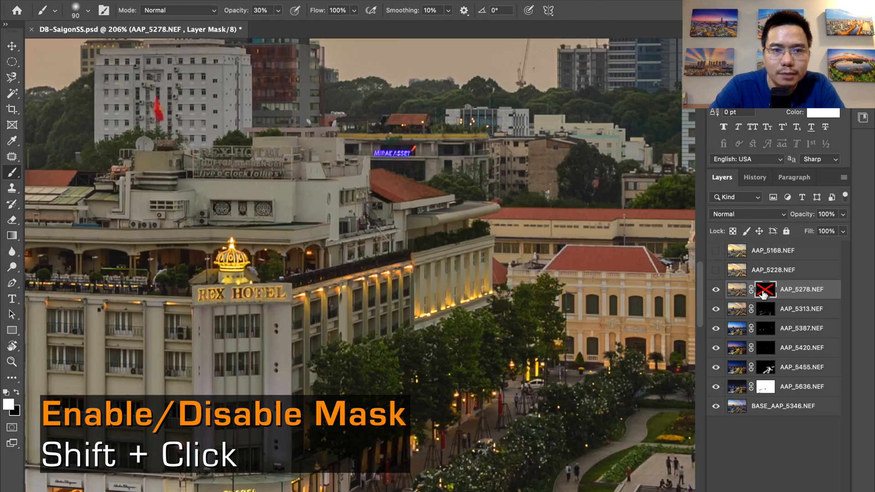
{"action": "left_click", "coordinate": [764, 292], "text": "shift"}
{"action": "left_click", "coordinate": [764, 292], "text": "shift"}
{"action": "left_click", "coordinate": [764, 292], "text": "shift"}
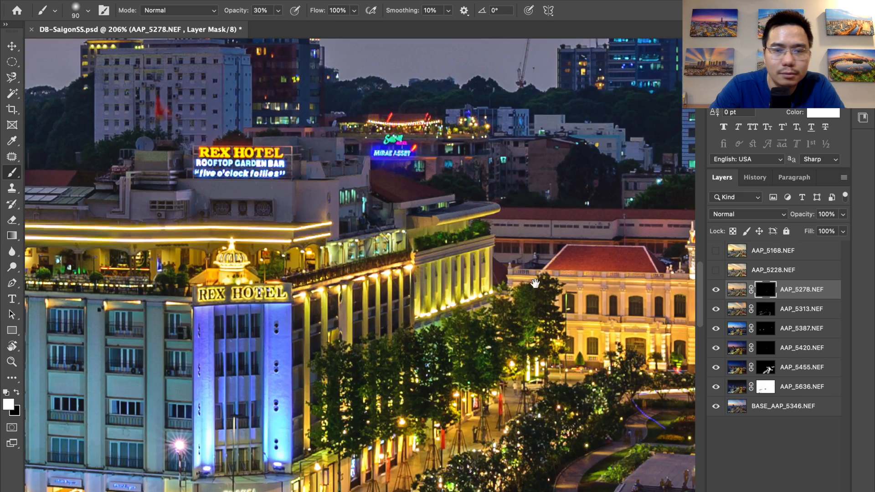
- Examine the white building and the skyline behind it with the AAP_5278.NEF mask disabled and enabled
{"action": "left_click_drag", "start_coordinate": [535, 283], "coordinate": [290, 210]}
{"action": "left_click_drag", "start_coordinate": [335, 243], "coordinate": [241, 362]}
{"action": "left_click_drag", "start_coordinate": [606, 299], "coordinate": [356, 334]}
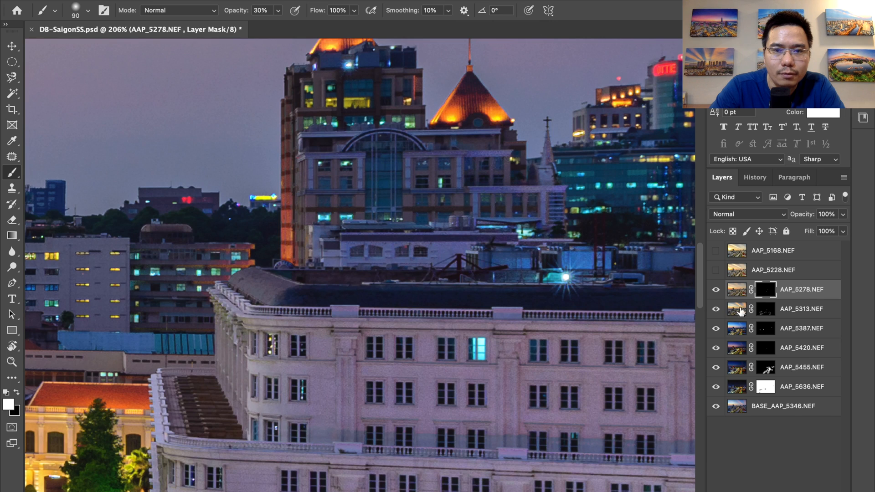
{"action": "left_click", "coordinate": [765, 292], "text": "shift"}
{"action": "left_click", "coordinate": [764, 291], "text": "shift"}
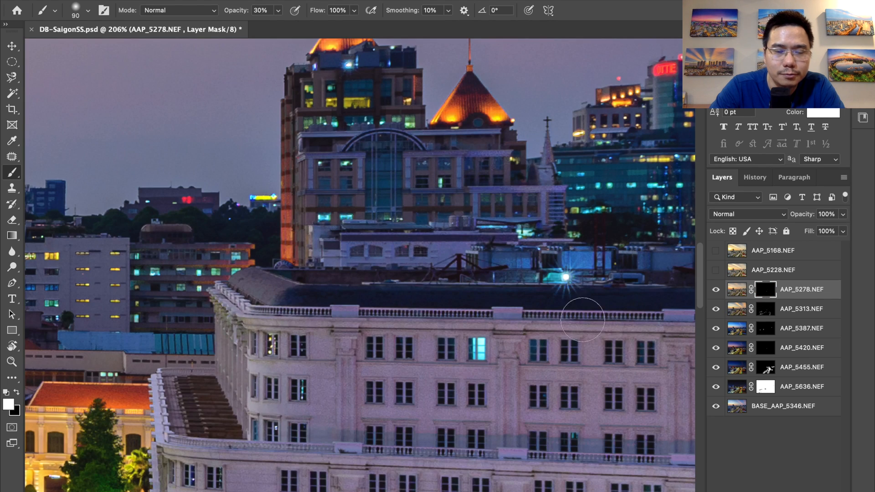
{"action": "key", "text": "super+minus"}
{"action": "key", "text": "super+minus"}
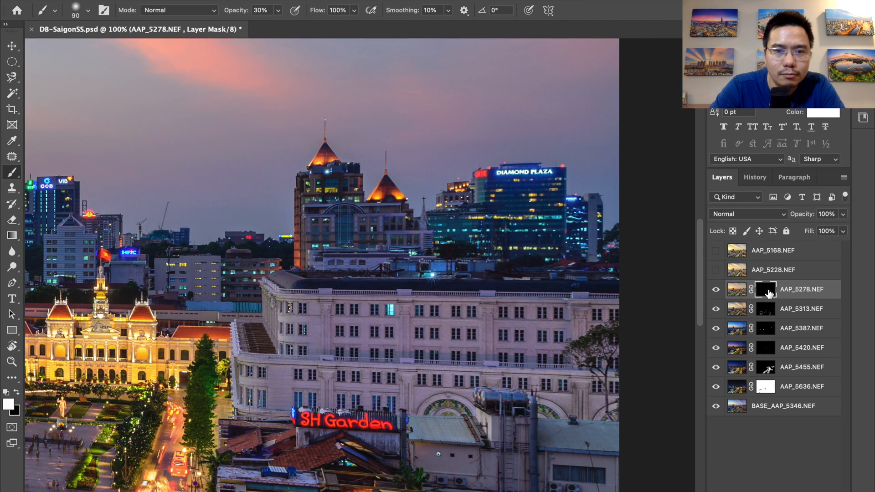
{"action": "left_click", "coordinate": [768, 292], "text": "shift"}
{"action": "left_click", "coordinate": [769, 292], "text": "shift"}
- Make the AAP_5228.NEF layer visible over the whole image
{"action": "key", "text": "super+minus"}
{"action": "key", "text": "super+minus"}
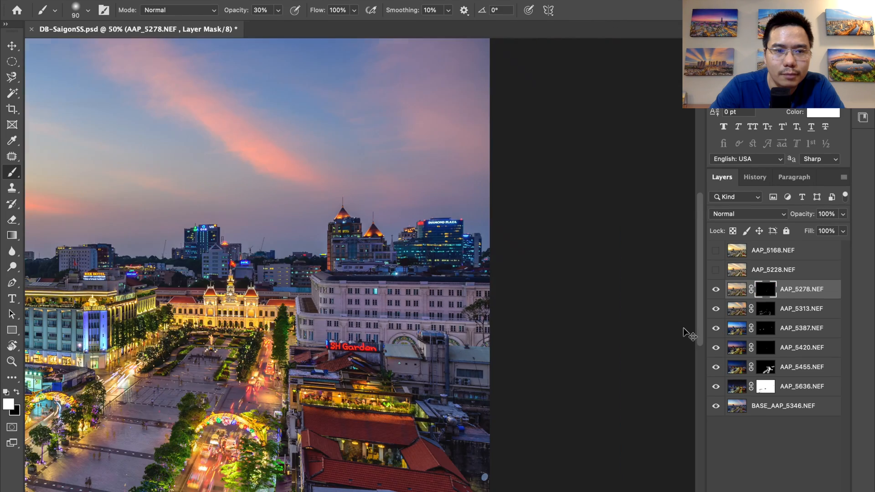
{"action": "left_click_drag", "start_coordinate": [284, 389], "coordinate": [409, 348]}
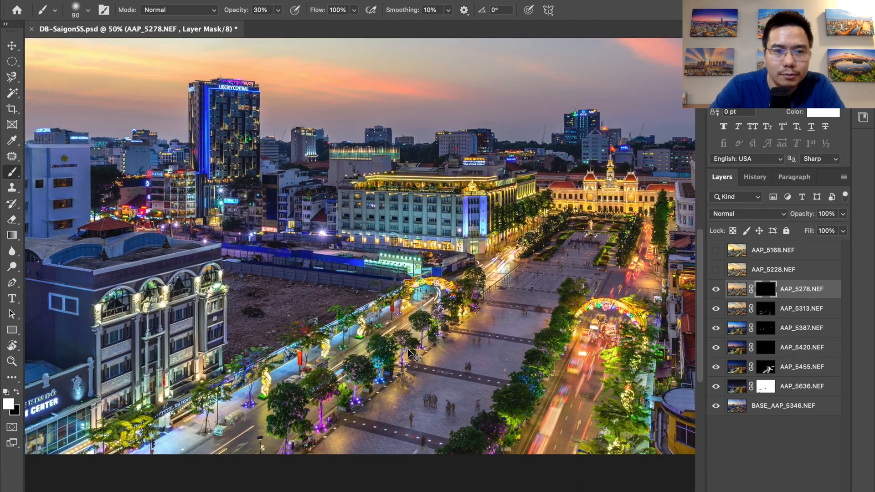
{"action": "key", "text": "super+minus"}
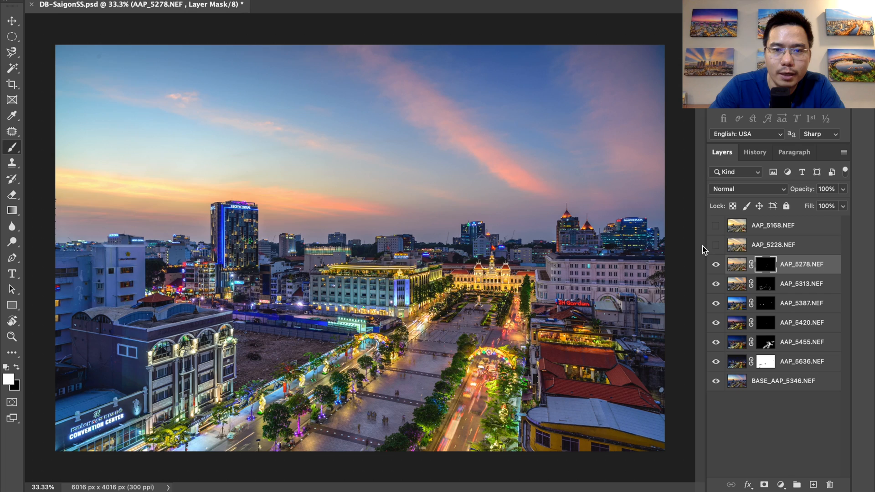
{"action": "left_click", "coordinate": [716, 244]}
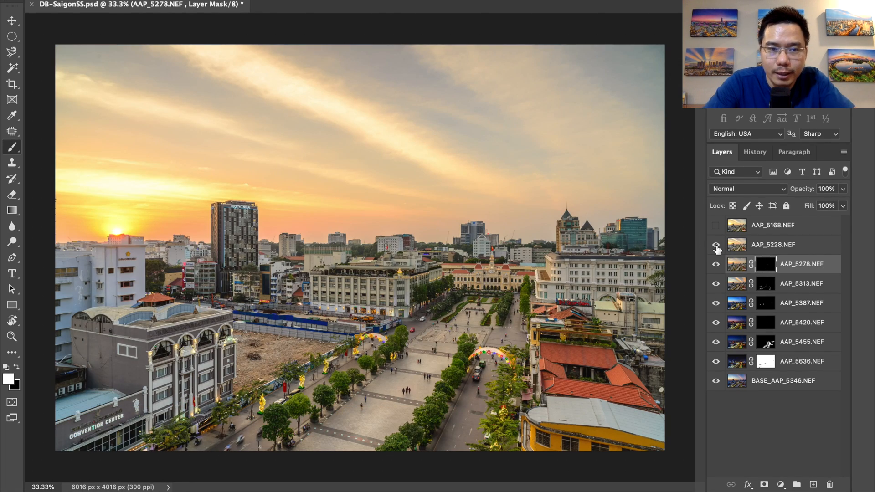
- Select the AAP_5228.NEF layer and compare the whole image with that layer hidden and visible
{"action": "left_click", "coordinate": [749, 250]}
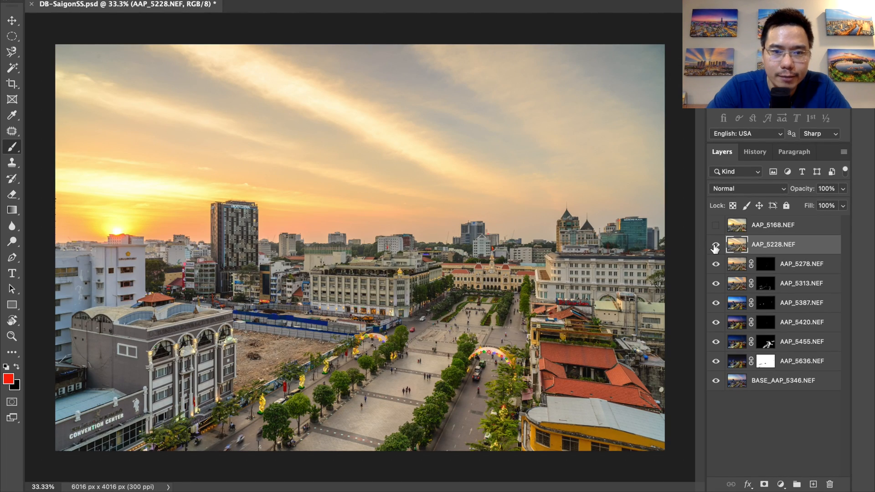
{"action": "left_click", "coordinate": [716, 246]}
{"action": "left_click", "coordinate": [715, 246]}
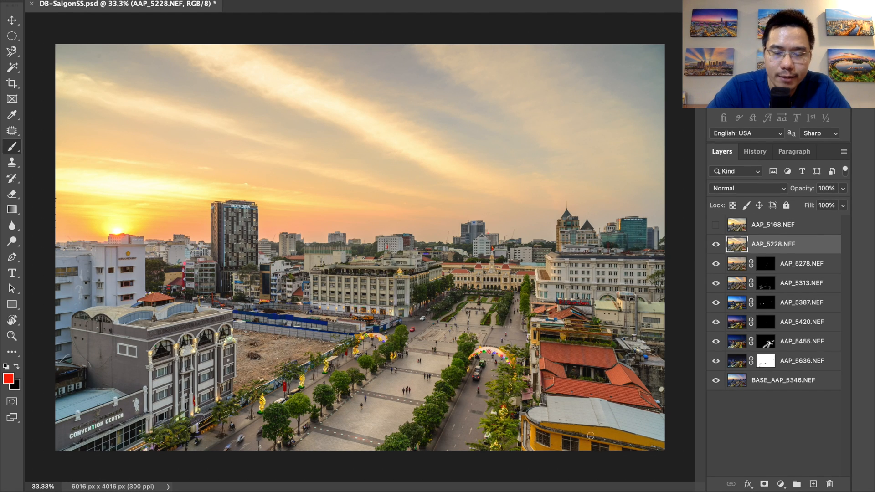
{"action": "left_click", "coordinate": [715, 247]}
{"action": "left_click", "coordinate": [716, 247]}
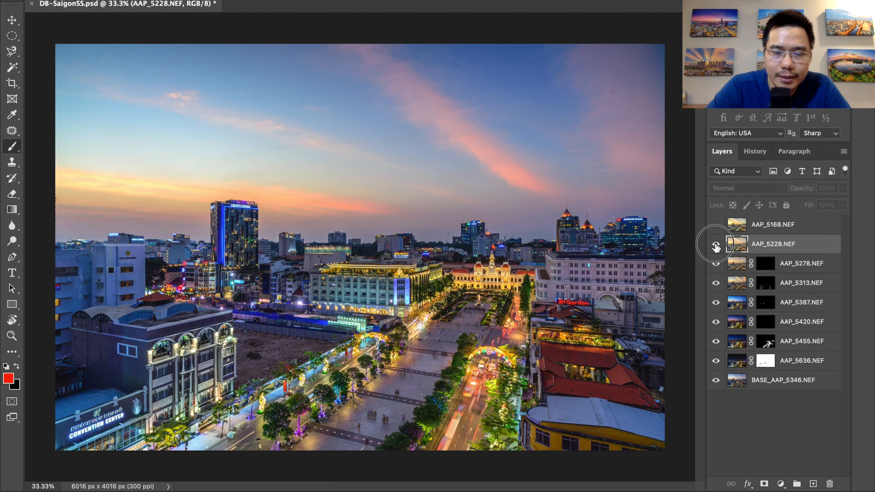
{"action": "left_click", "coordinate": [716, 247]}
{"action": "left_click", "coordinate": [716, 246]}
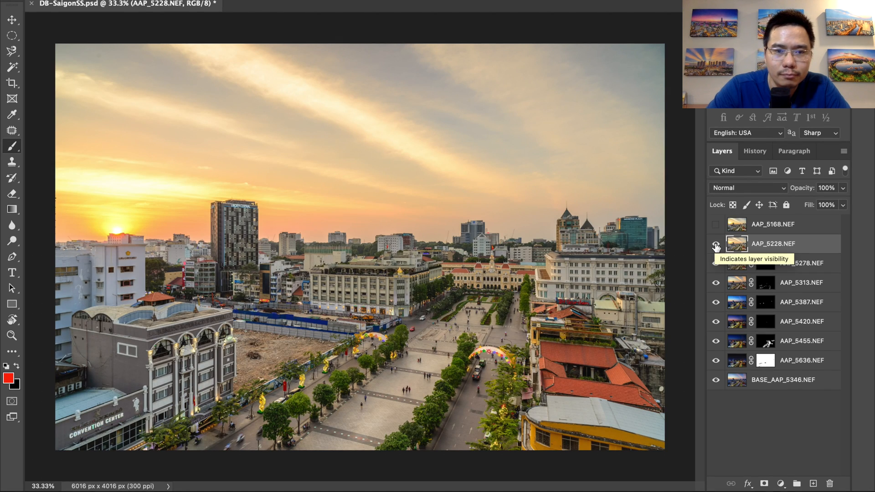
{"action": "left_click", "coordinate": [715, 247]}
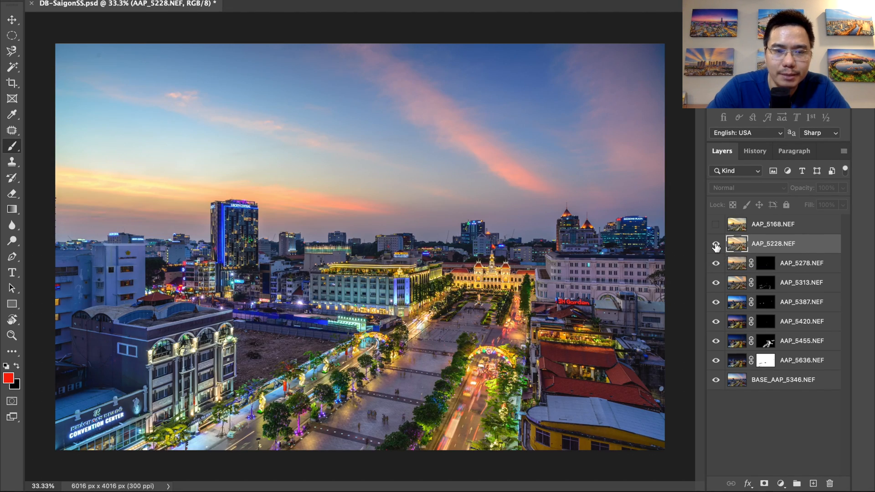
{"action": "left_click", "coordinate": [716, 247]}
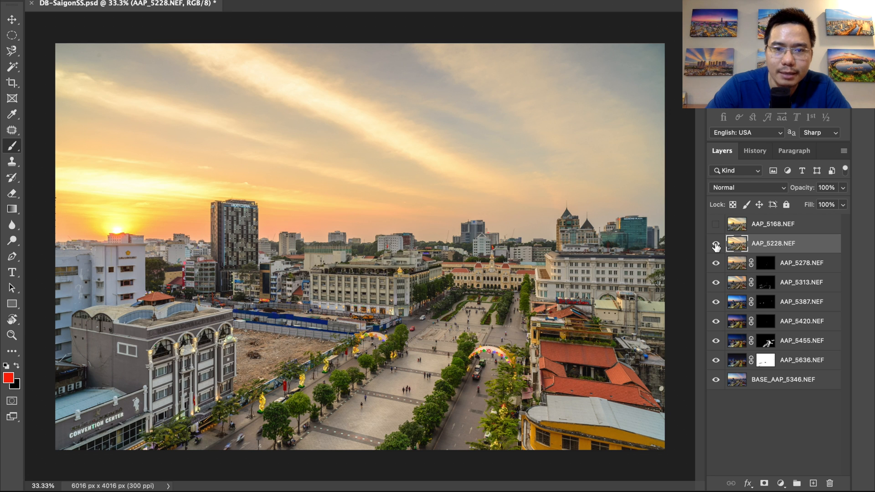
{"action": "left_click", "coordinate": [715, 246]}
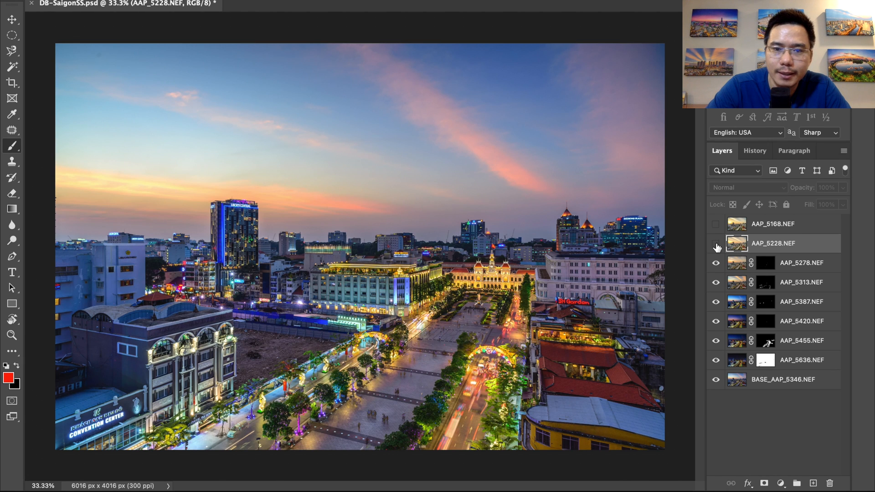
{"action": "left_click", "coordinate": [716, 246]}
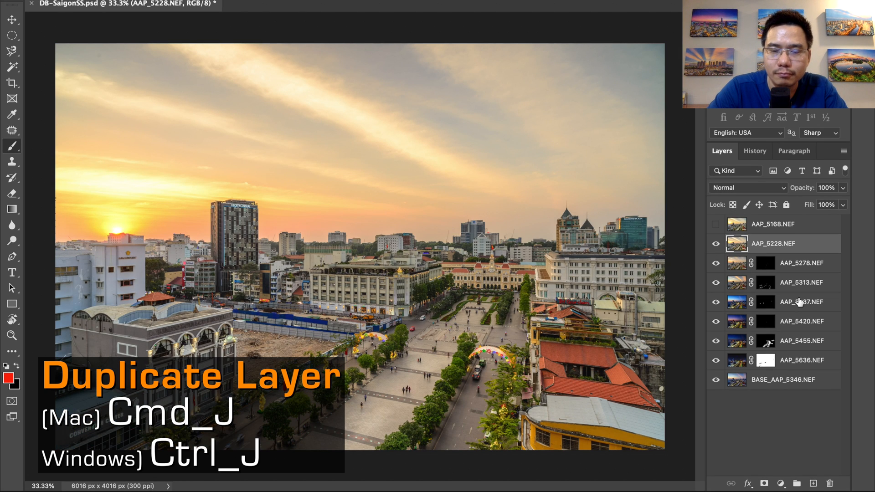
- Duplicate the AAP_5228.NEF layer and set the original to Lighten blending mode at 30% opacity
{"action": "key", "text": "super+j"}
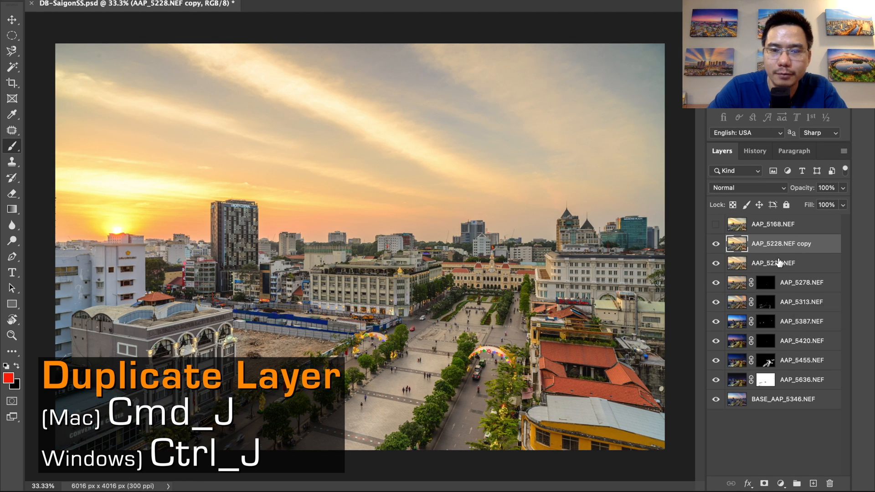
{"action": "left_click", "coordinate": [797, 267]}
{"action": "left_click", "coordinate": [757, 189]}
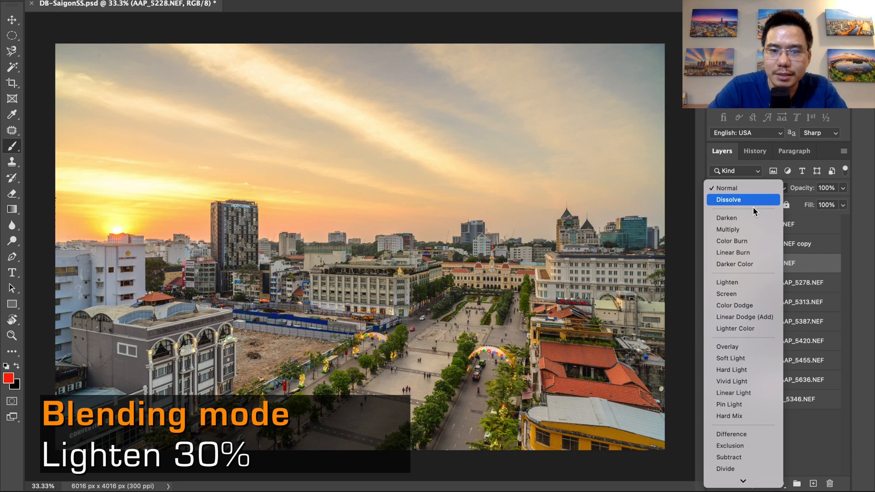
{"action": "left_click", "coordinate": [750, 282]}
{"action": "double_click", "coordinate": [825, 188]}
{"action": "type", "text": "30"}
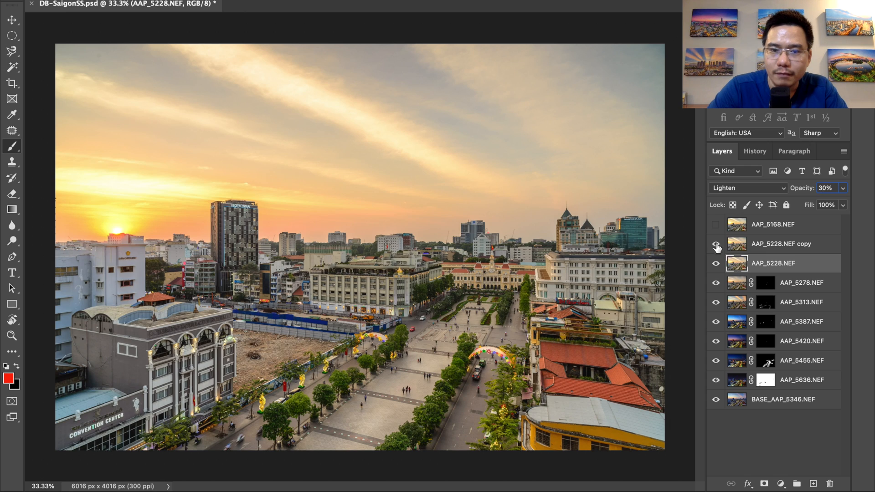
- Hide the AAP_5228.NEF copy and compare the image with the original Lighten layer off and on
{"action": "left_click", "coordinate": [716, 244]}
{"action": "left_click", "coordinate": [716, 264]}
{"action": "left_click", "coordinate": [716, 263]}
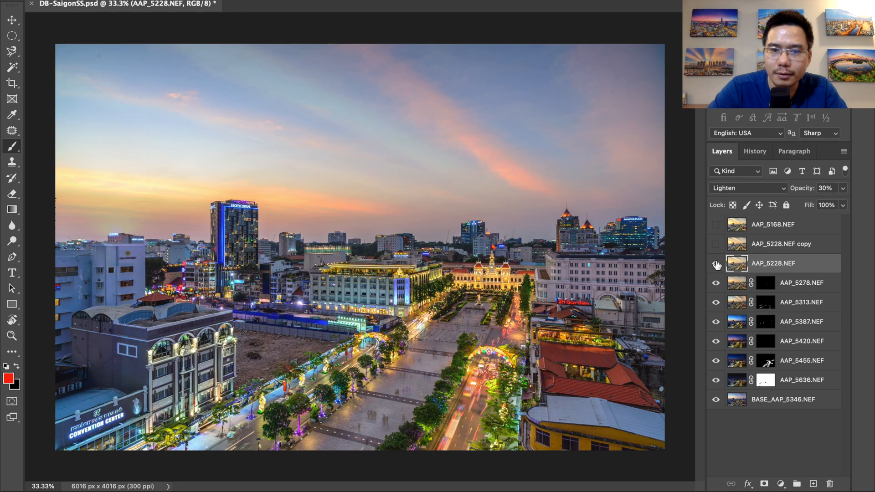
{"action": "left_click", "coordinate": [716, 264]}
{"action": "left_click", "coordinate": [717, 263]}
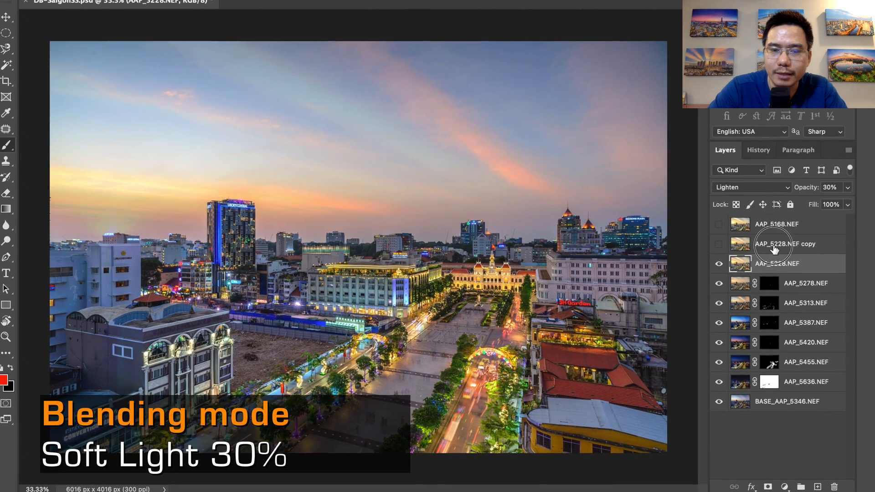
- Make the AAP_5228.NEF copy visible and set it to Soft Light blending mode at 30% opacity
{"action": "left_click", "coordinate": [771, 245]}
{"action": "left_click", "coordinate": [722, 243]}
{"action": "left_click", "coordinate": [739, 185]}
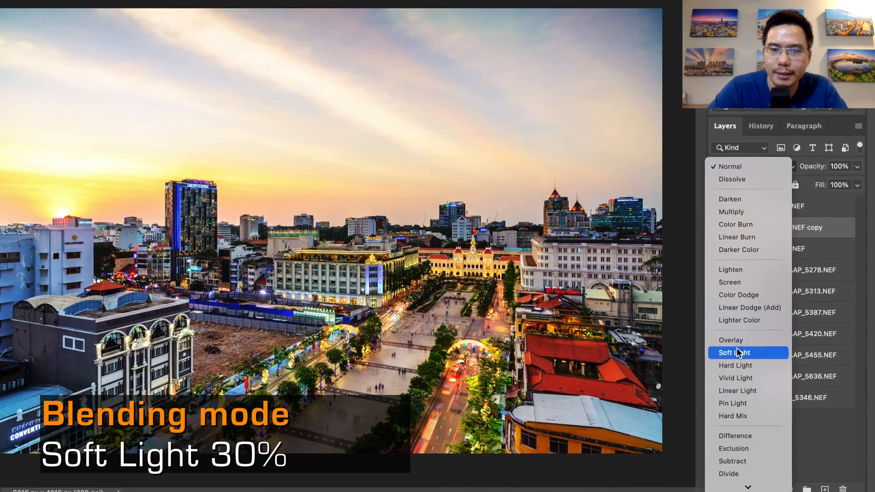
{"action": "left_click", "coordinate": [736, 353]}
{"action": "left_click", "coordinate": [839, 167]}
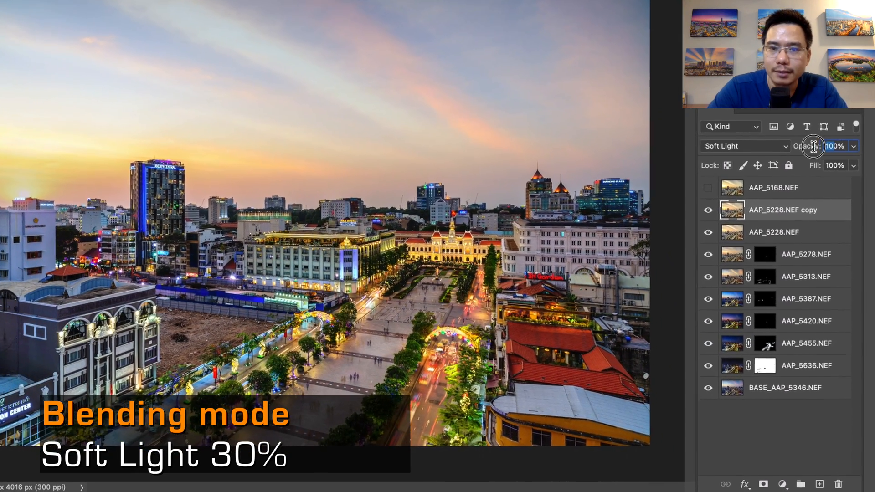
{"action": "type", "text": "30"}
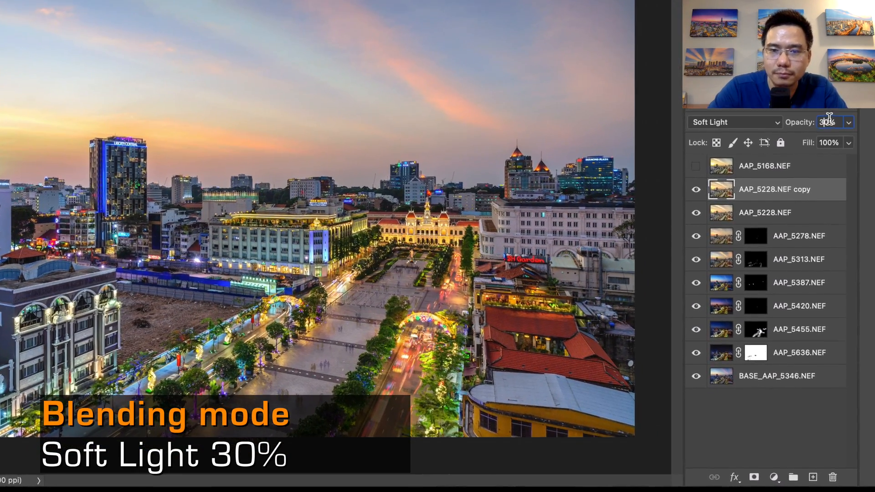
{"action": "left_click", "coordinate": [824, 122]}
- Group the AAP_5228.NEF layer with its copy, and compare the image with the group hidden and visible
{"action": "left_click", "coordinate": [787, 212]}
{"action": "left_click", "coordinate": [794, 190], "text": "shift"}
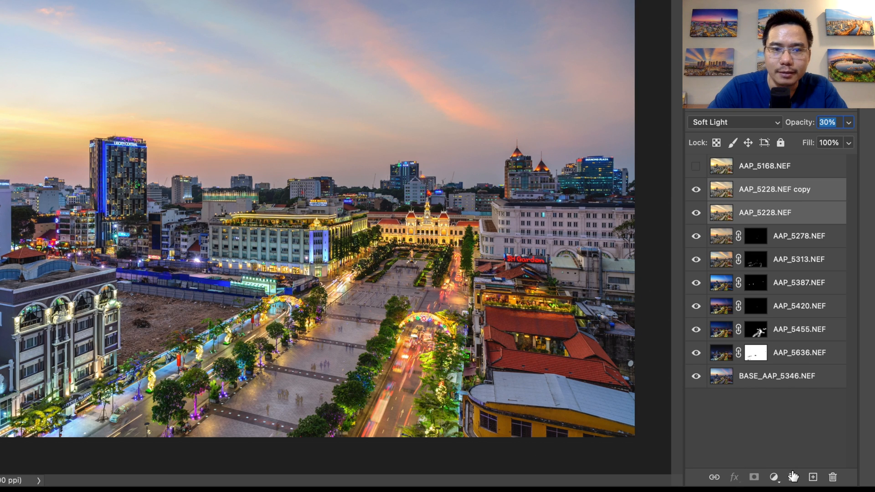
{"action": "left_click", "coordinate": [793, 477]}
{"action": "left_click", "coordinate": [698, 194]}
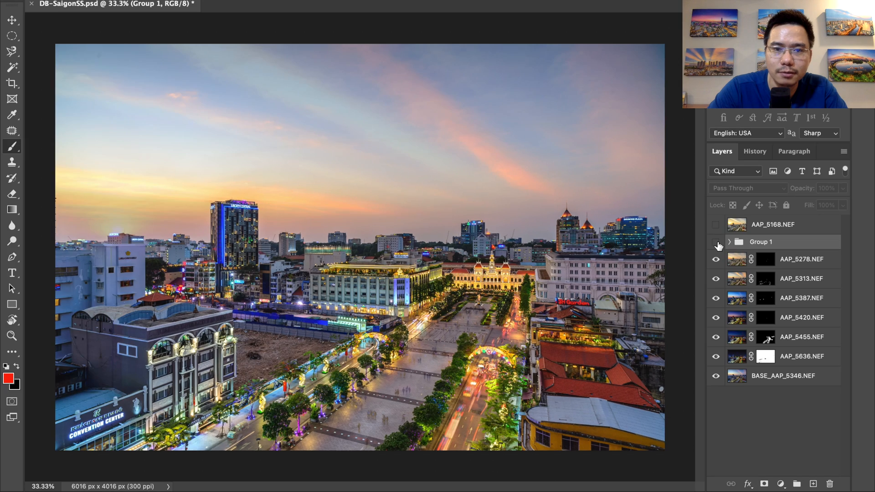
{"action": "left_click", "coordinate": [716, 242]}
{"action": "left_click", "coordinate": [716, 242]}
{"action": "left_click", "coordinate": [716, 243]}
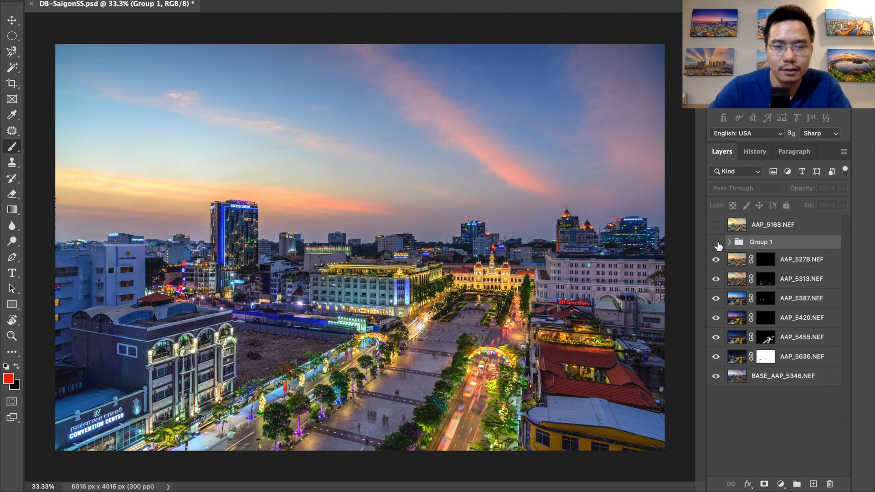
{"action": "left_click", "coordinate": [716, 242]}
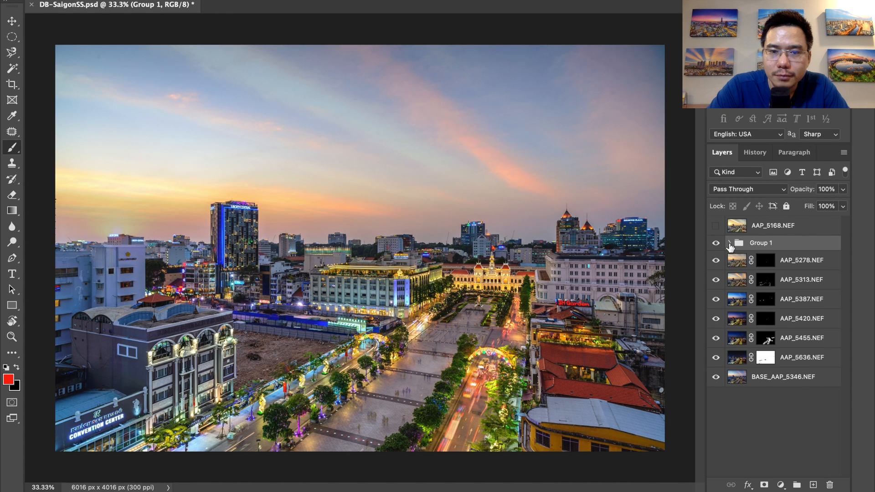
- Add a black mask to Group 1 and check the image with the mask disabled and enabled
{"action": "left_click", "coordinate": [764, 484], "text": "alt"}
{"action": "left_click", "coordinate": [763, 246], "text": "shift"}
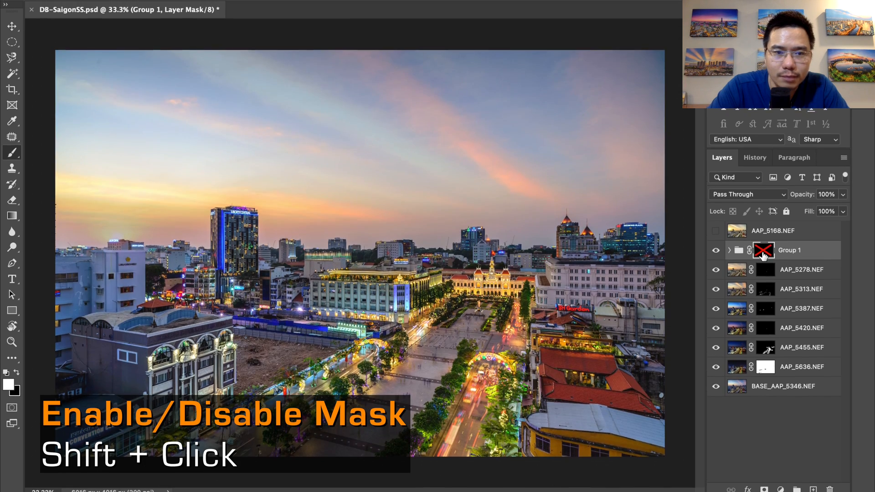
{"action": "left_click", "coordinate": [763, 246], "text": "shift"}
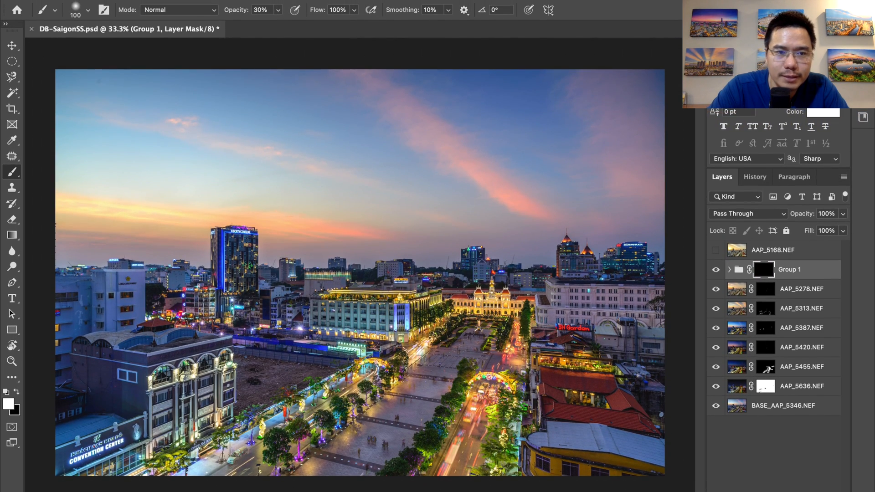
- Paint white on the Group 1 mask over the yellow building and its metal roof, using a 1300 px brush at 50% opacity
{"action": "left_click", "coordinate": [262, 10]}
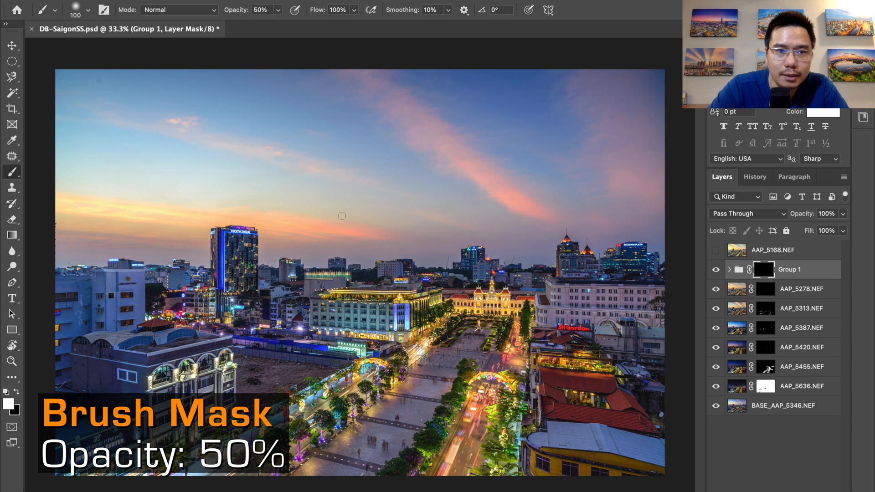
{"action": "key", "text": "bracketright"}
{"action": "key", "text": "bracketright"}
{"action": "key", "text": "bracketright"}
{"action": "key", "text": "bracketright"}
{"action": "key", "text": "bracketright"}
{"action": "key", "text": "bracketright"}
{"action": "key", "text": "bracketright"}
{"action": "key", "text": "bracketright"}
{"action": "key", "text": "bracketright"}
{"action": "key", "text": "bracketright"}
{"action": "key", "text": "bracketright"}
{"action": "key", "text": "bracketright"}
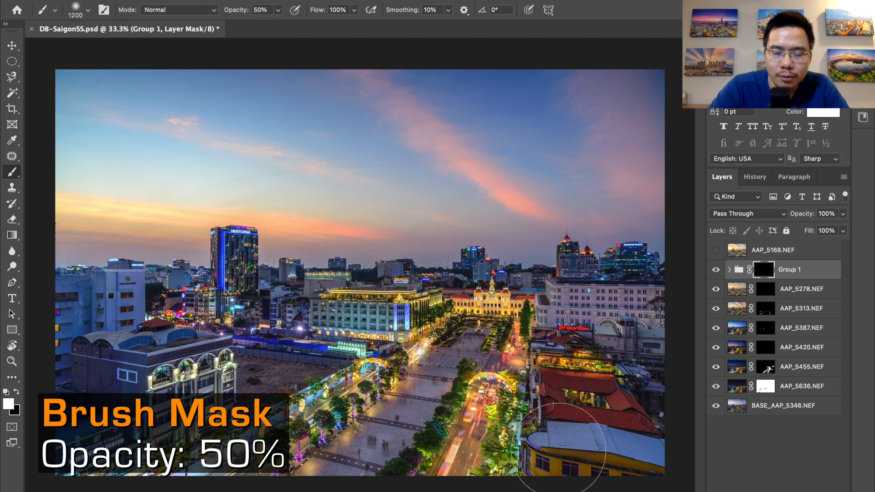
{"action": "key", "text": "bracketleft"}
{"action": "key", "text": "bracketleft"}
{"action": "key", "text": "bracketleft"}
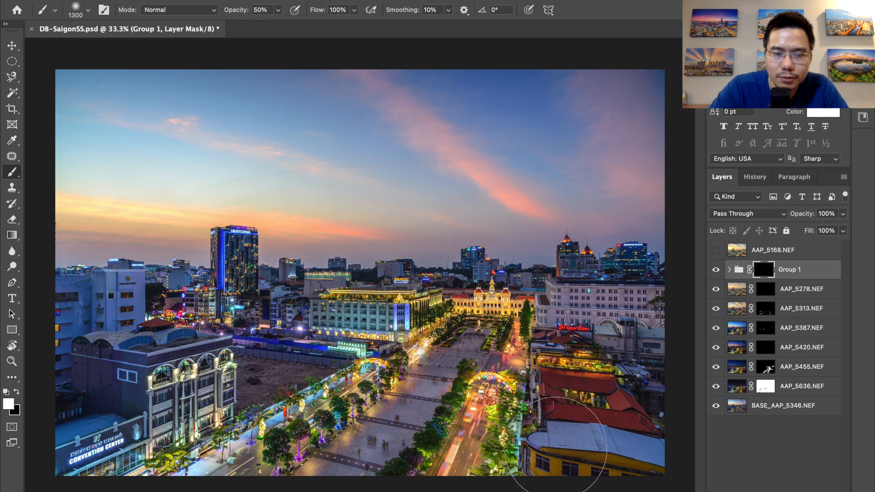
{"action": "mouse_move", "coordinate": [560, 446]}
{"action": "left_mouse_down"}
{"action": "mouse_move", "coordinate": [570, 460]}
{"action": "mouse_move", "coordinate": [633, 452]}
{"action": "left_mouse_up"}
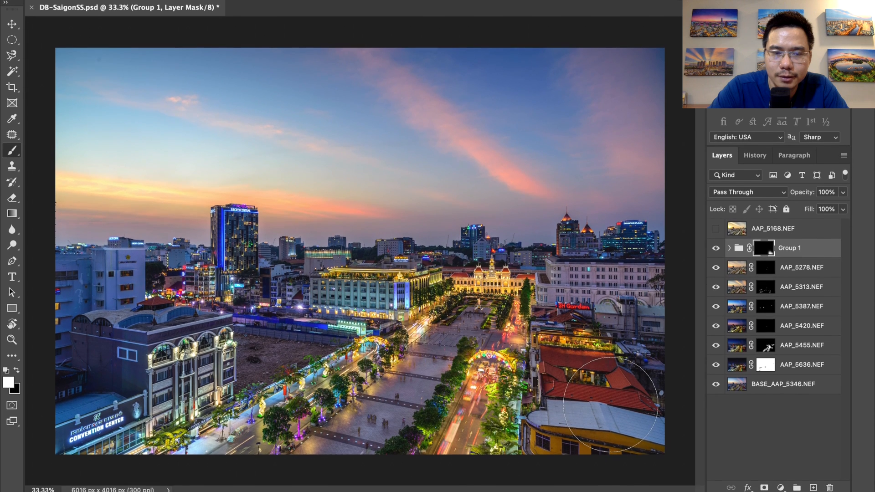
- Paint the Group 1 mask over the dark side wall of the convention center with a slightly larger brush
{"action": "key", "text": "]"}
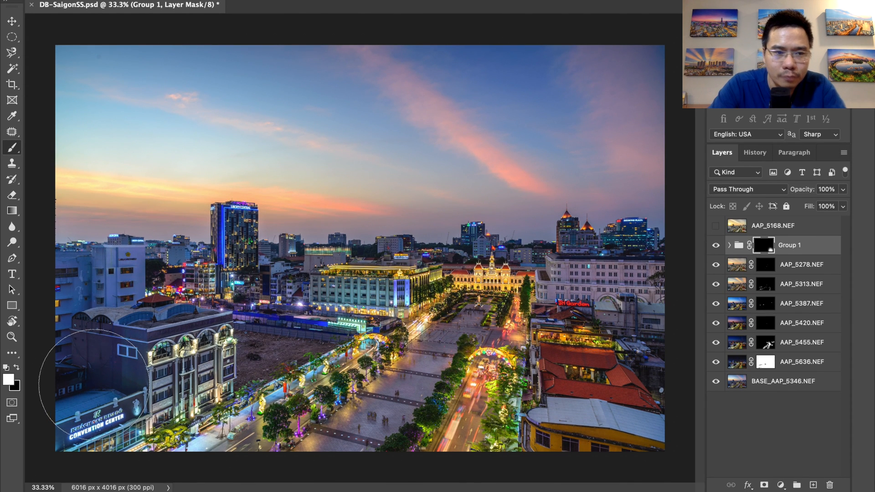
{"action": "mouse_move", "coordinate": [94, 382]}
{"action": "left_mouse_down"}
{"action": "mouse_move", "coordinate": [81, 390]}
{"action": "mouse_move", "coordinate": [96, 363]}
{"action": "left_mouse_up"}
{"action": "left_click", "coordinate": [107, 340]}
- Reduce the brush size and paint the Group 1 mask over the white building behind the convention center
{"action": "key", "text": "["}
{"action": "key", "text": "["}
{"action": "key", "text": "["}
{"action": "key", "text": "["}
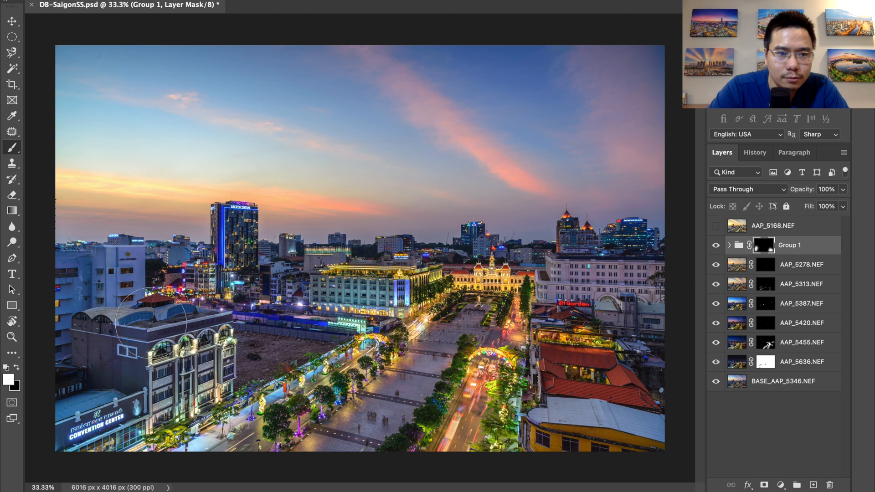
{"action": "key", "text": "]"}
{"action": "key", "text": "]"}
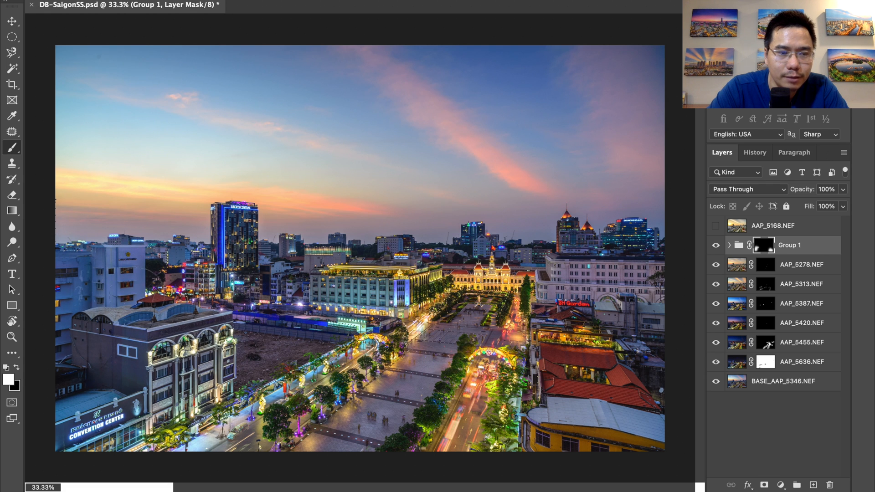
{"action": "key", "text": "]"}
{"action": "mouse_move", "coordinate": [108, 281]}
{"action": "left_mouse_down"}
{"action": "mouse_move", "coordinate": [72, 289]}
{"action": "mouse_move", "coordinate": [65, 337]}
{"action": "left_mouse_up"}
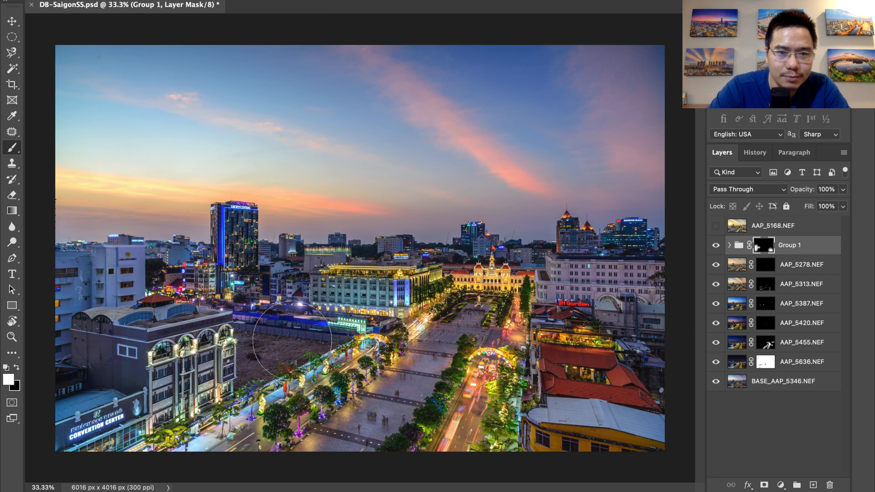
- Compare the whole image with Group 1 hidden and visible, and with its mask disabled and enabled
{"action": "left_click", "coordinate": [717, 246]}
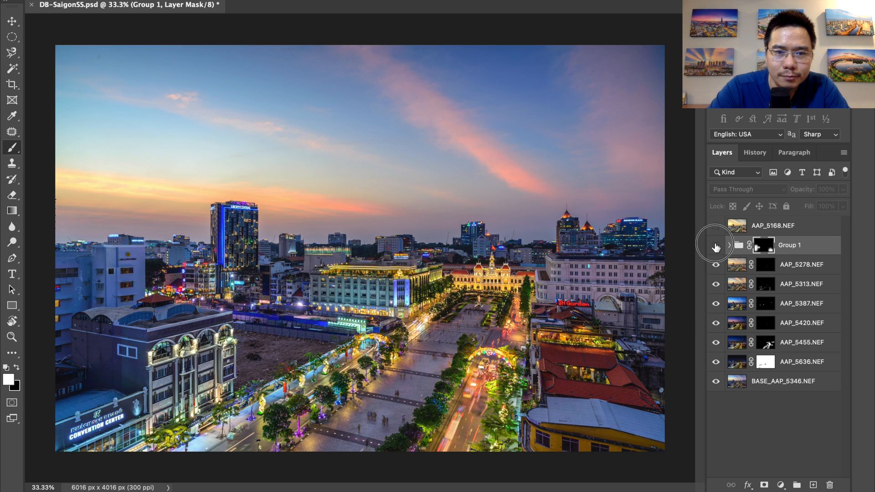
{"action": "left_click", "coordinate": [717, 246]}
{"action": "left_click", "coordinate": [764, 251], "text": "shift"}
{"action": "left_click", "coordinate": [763, 251], "text": "shift"}
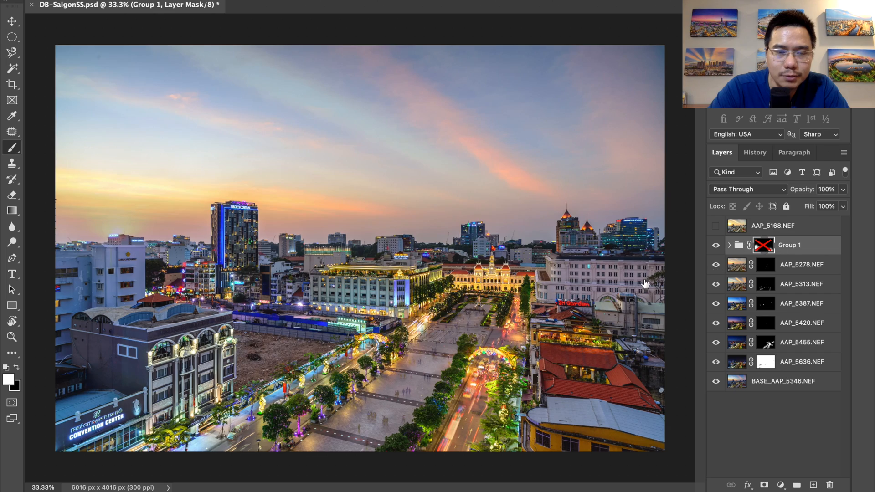
- Examine the white building behind the SH Garden sign with Group 1 toggled and its mask disabled and enabled
{"action": "key", "text": "z"}
{"action": "left_click_drag", "start_coordinate": [601, 279], "coordinate": [476, 279]}
{"action": "left_click", "coordinate": [716, 246]}
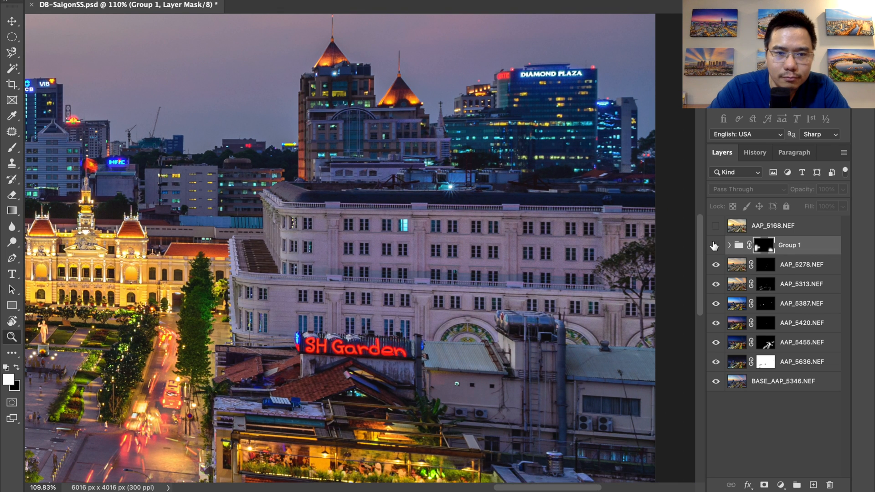
{"action": "left_click", "coordinate": [715, 246]}
{"action": "left_click", "coordinate": [763, 249], "text": "shift"}
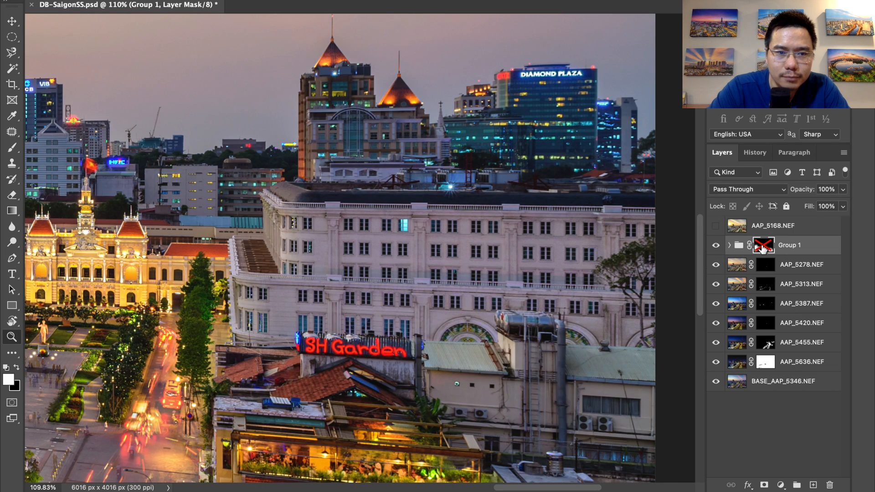
{"action": "left_click", "coordinate": [762, 248], "text": "shift"}
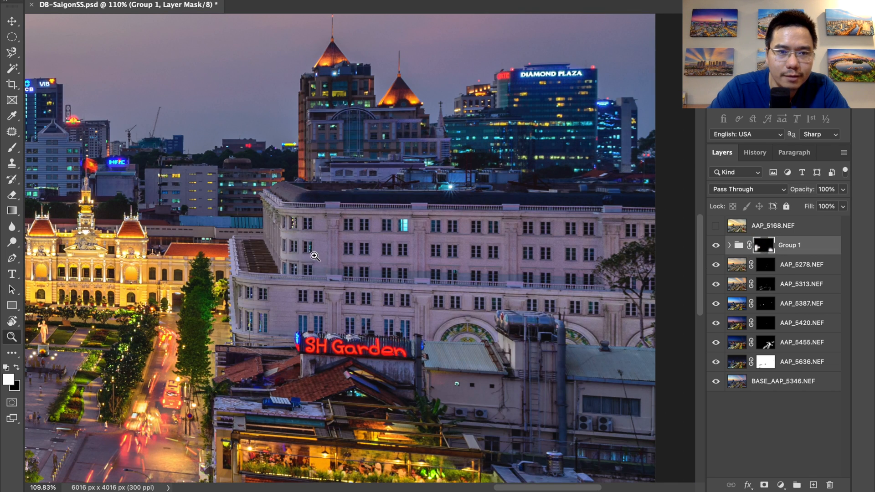
- Paint the Group 1 mask over the white building behind the SH Garden sign and compare with the group hidden and visible
{"action": "key", "text": "b"}
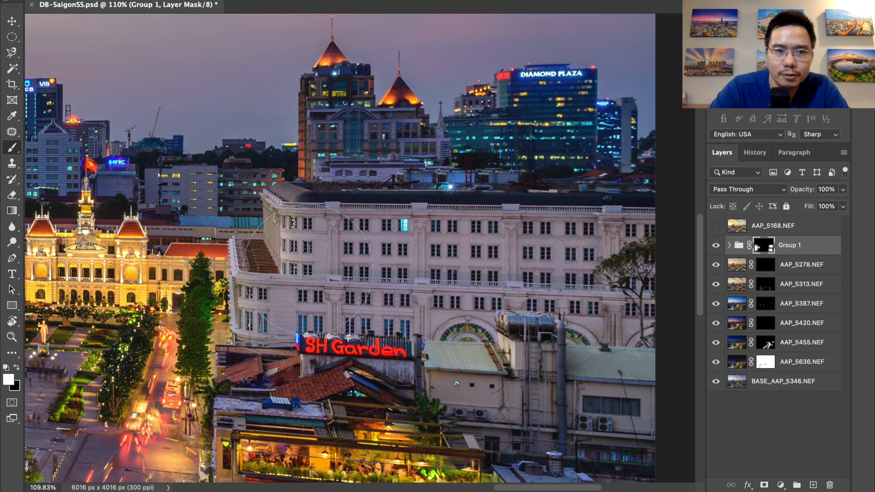
{"action": "left_click", "coordinate": [716, 247]}
{"action": "left_click", "coordinate": [717, 246]}
- Enlarge the brush for the Group 1 mask and inspect the Rex Hotel and convention center areas
{"action": "left_click_drag", "start_coordinate": [510, 330], "coordinate": [638, 340]}
{"action": "mouse_move", "coordinate": [501, 317]}
{"action": "left_mouse_down"}
{"action": "mouse_move", "coordinate": [606, 317]}
{"action": "mouse_move", "coordinate": [554, 314]}
{"action": "mouse_move", "coordinate": [595, 310]}
{"action": "left_mouse_up"}
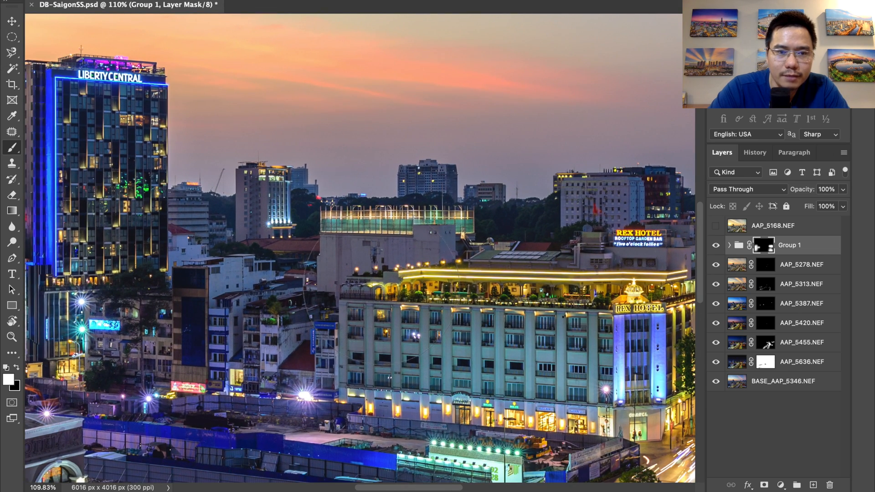
{"action": "key", "text": "ctrl+minus"}
{"action": "key", "text": "ctrl+minus"}
{"action": "key", "text": "ctrl+minus"}
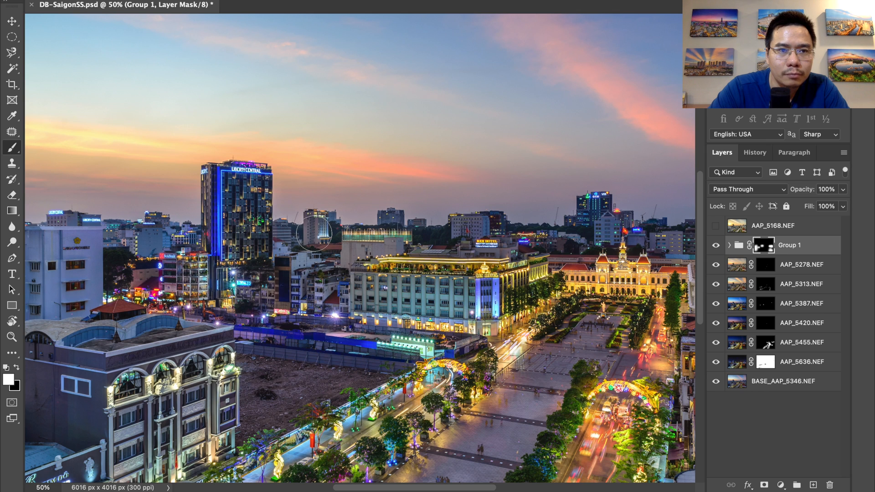
{"action": "key", "text": "bracketright"}
{"action": "key", "text": "bracketright"}
{"action": "key", "text": "bracketright"}
{"action": "key", "text": "bracketright"}
{"action": "key", "text": "bracketright"}
{"action": "key", "text": "bracketright"}
{"action": "key", "text": "bracketright"}
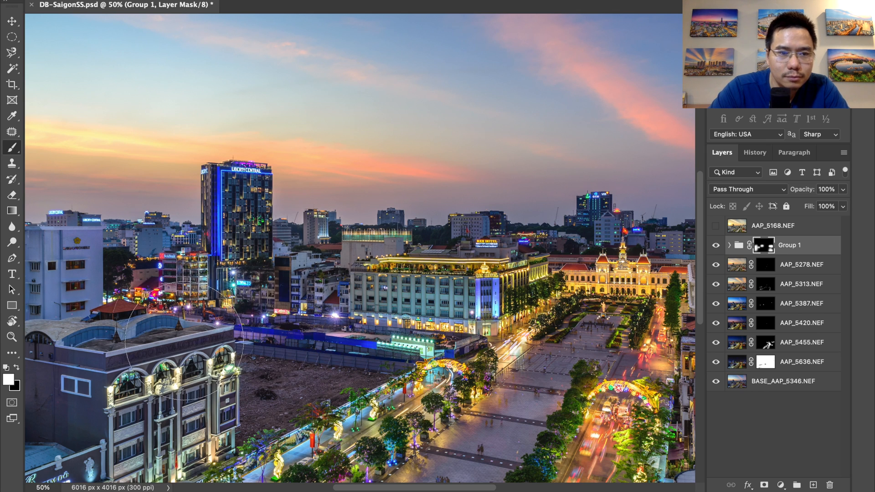
{"action": "left_click_drag", "start_coordinate": [182, 342], "coordinate": [497, 351]}
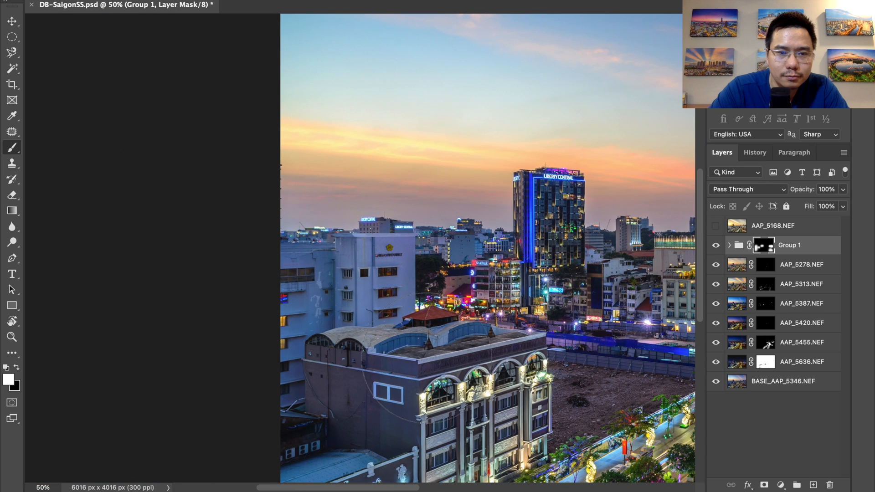
{"action": "left_click_drag", "start_coordinate": [397, 349], "coordinate": [357, 278]}
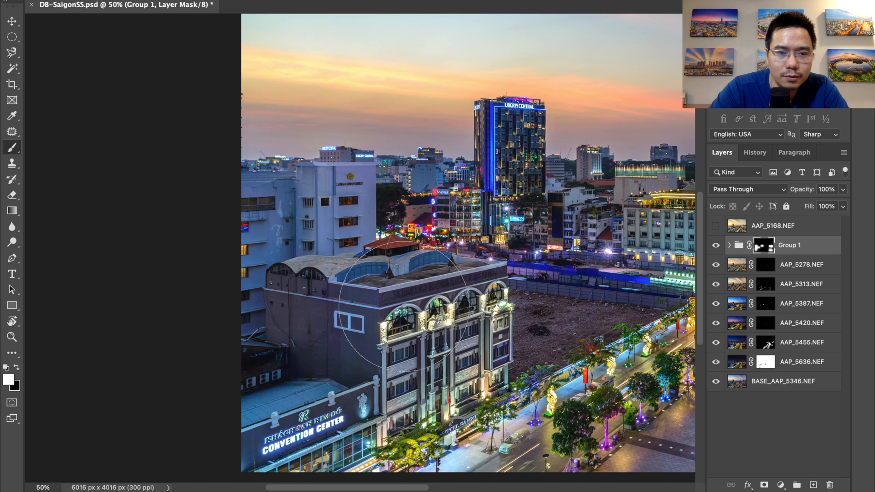
{"action": "key", "text": "super+minus"}
{"action": "key", "text": "super+minus"}
{"action": "key", "text": "super+plus"}
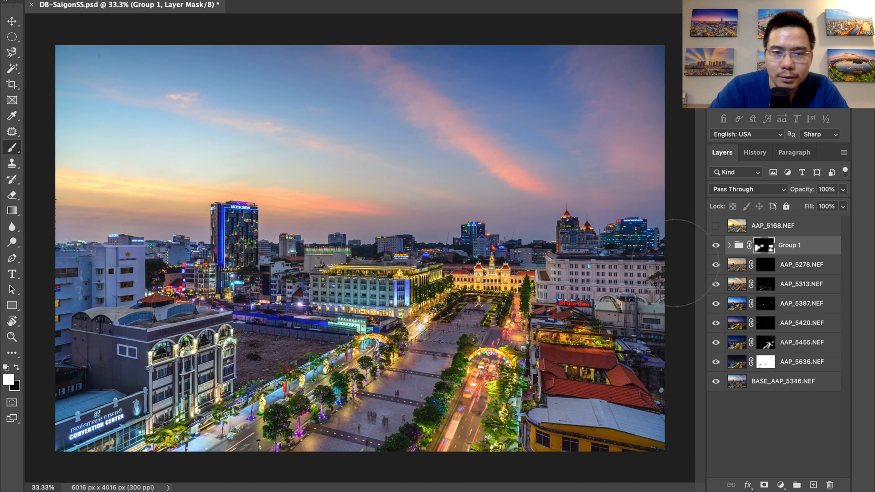
- Compare the full cityscape with Group 1 hidden and visible, and with its mask disabled and enabled
{"action": "left_click", "coordinate": [715, 246]}
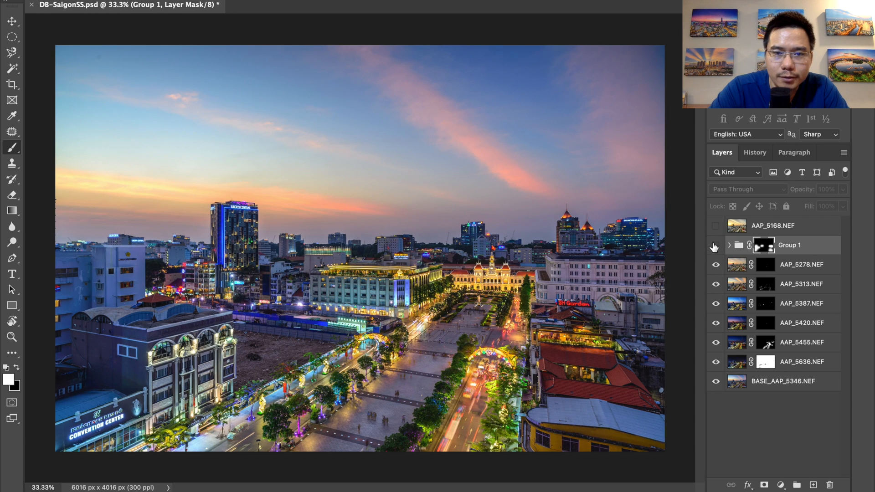
{"action": "left_click", "coordinate": [715, 247]}
{"action": "left_click", "coordinate": [715, 247]}
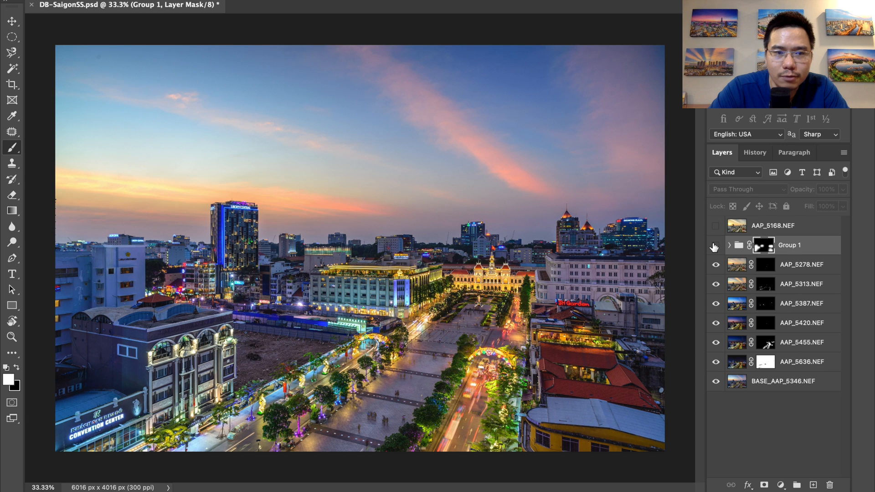
{"action": "left_click", "coordinate": [714, 246]}
{"action": "left_click", "coordinate": [763, 250], "text": "shift"}
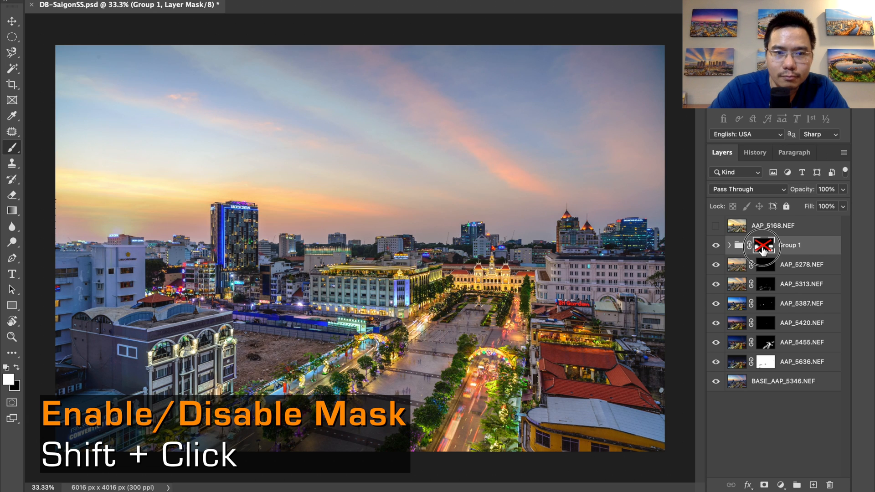
{"action": "left_click", "coordinate": [763, 250], "text": "shift"}
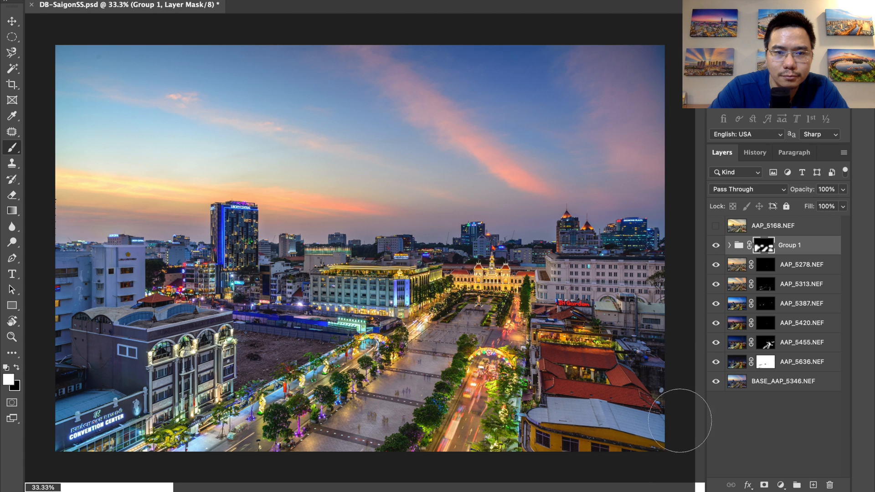
- Paint the Group 1 mask over the central plaza and compare with the group hidden and visible
{"action": "left_click", "coordinate": [716, 246]}
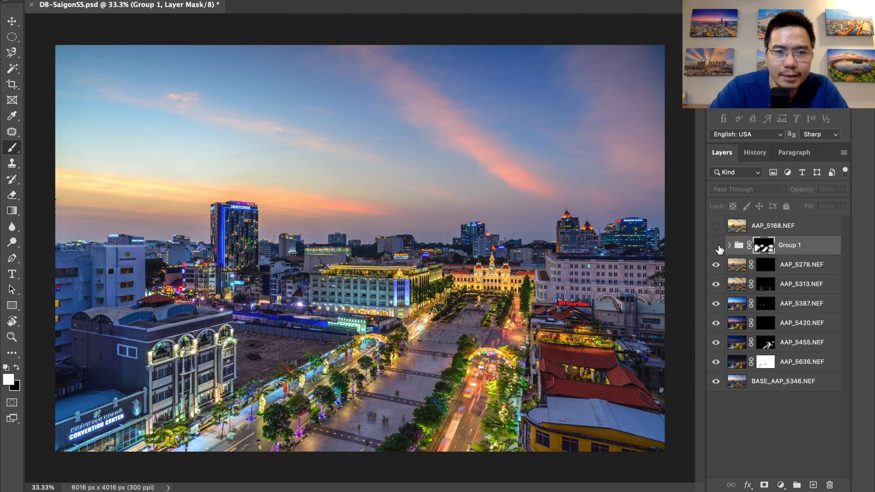
{"action": "left_click", "coordinate": [716, 246]}
{"action": "left_click", "coordinate": [716, 246]}
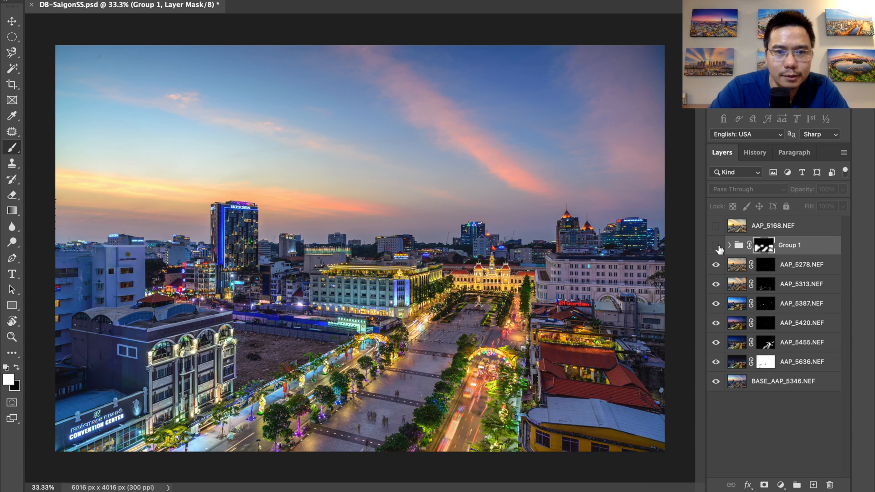
{"action": "left_click", "coordinate": [716, 246]}
{"action": "left_click", "coordinate": [717, 246]}
{"action": "left_click", "coordinate": [717, 246]}
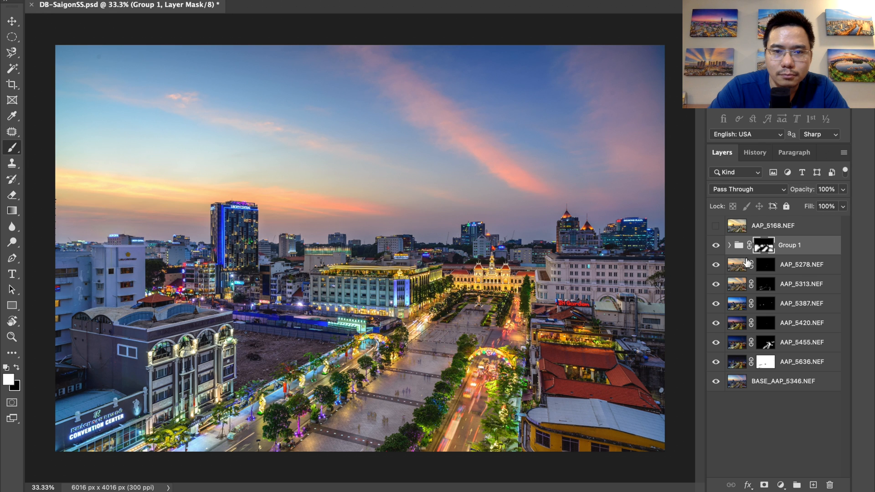
- Make the AAP_5168.NEF sunset layer visible and duplicate it
{"action": "left_click", "coordinate": [717, 226]}
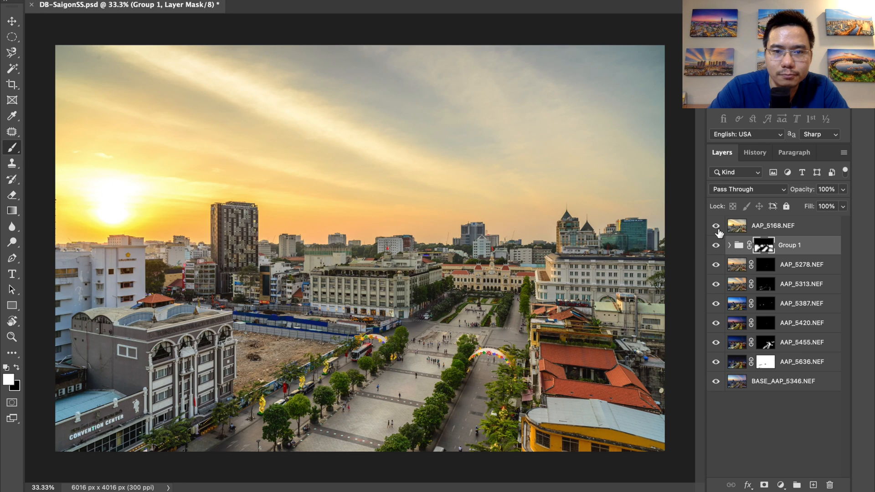
{"action": "left_click", "coordinate": [764, 231]}
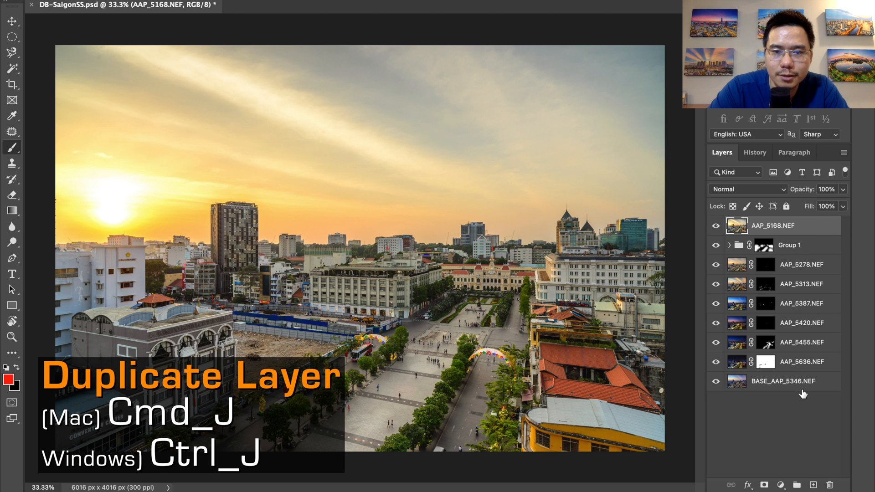
{"action": "key", "text": "ctrl+j"}
- Set the original AAP_5168.NEF layer to Lighten blending at 20% opacity
{"action": "left_click", "coordinate": [770, 243]}
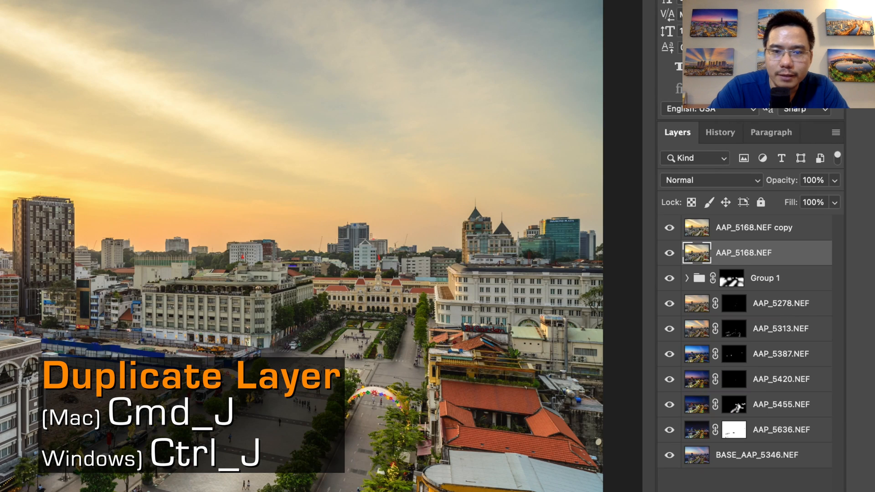
{"action": "left_click", "coordinate": [726, 186]}
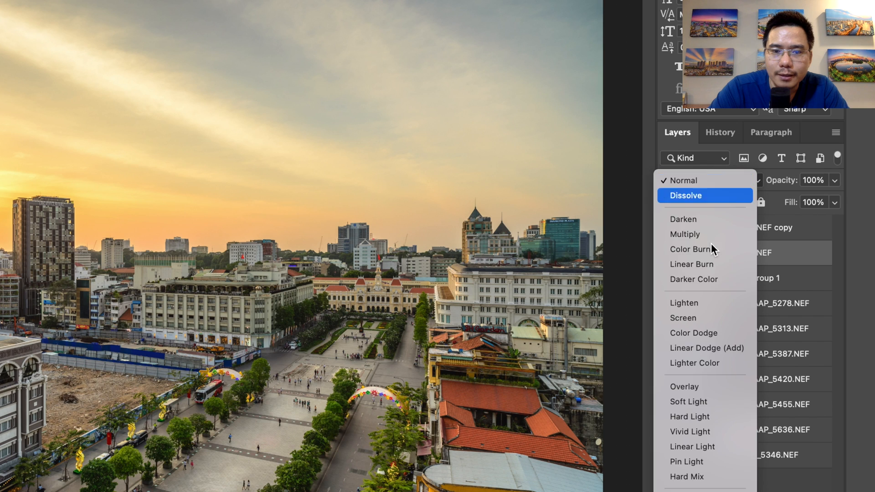
{"action": "left_click", "coordinate": [705, 307]}
{"action": "left_click", "coordinate": [814, 181]}
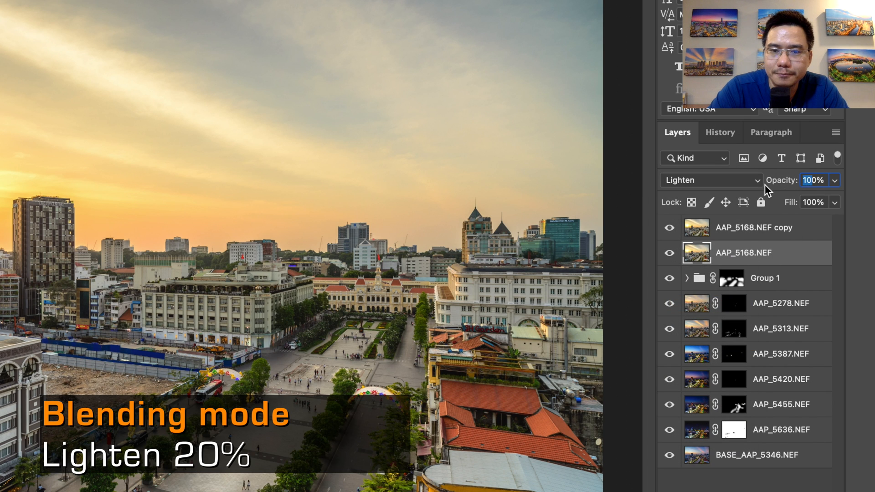
- Set the AAP_5168.NEF copy layer to Soft Light blending at 20% opacity
{"action": "left_click", "coordinate": [770, 231]}
{"action": "left_click", "coordinate": [727, 178]}
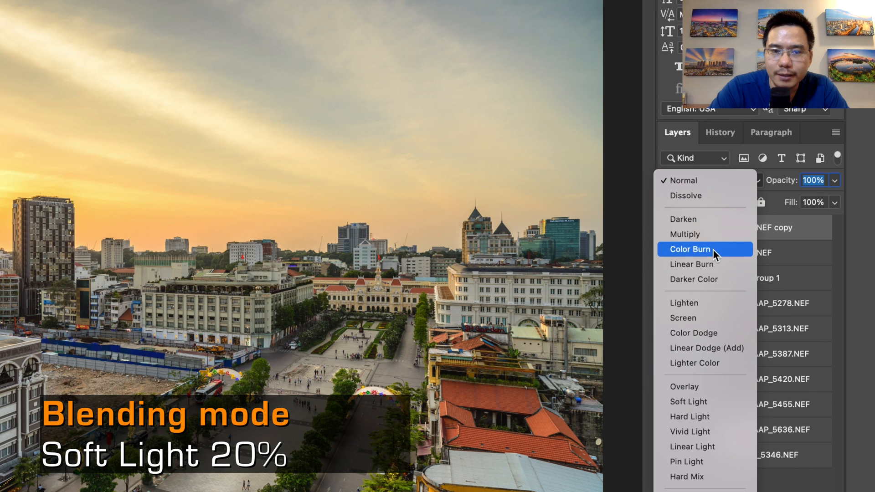
{"action": "left_click", "coordinate": [707, 402]}
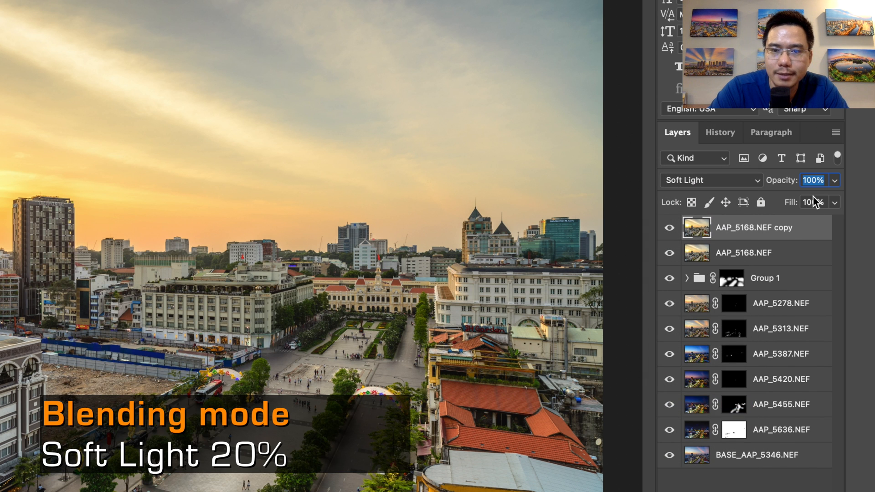
{"action": "type", "text": "20"}
{"action": "key", "text": "Return"}
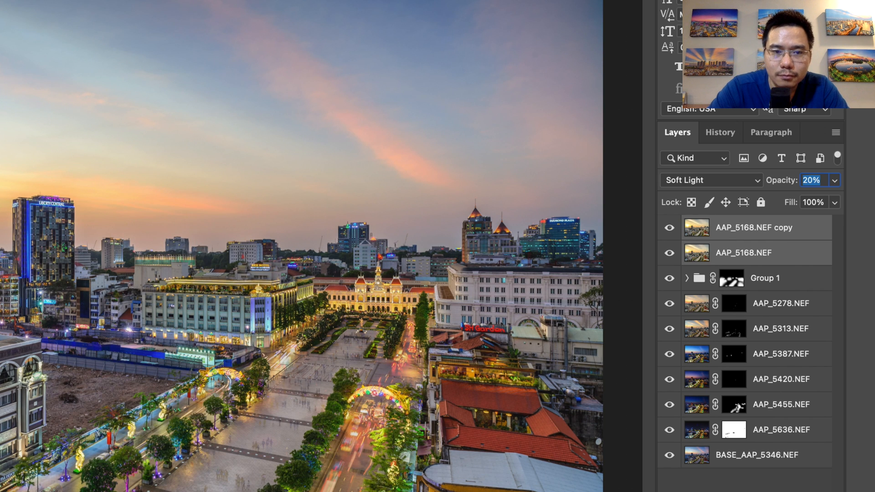
- Group the two AAP_5168.NEF layers and add a black mask to the group
{"action": "key", "text": "ctrl+g"}
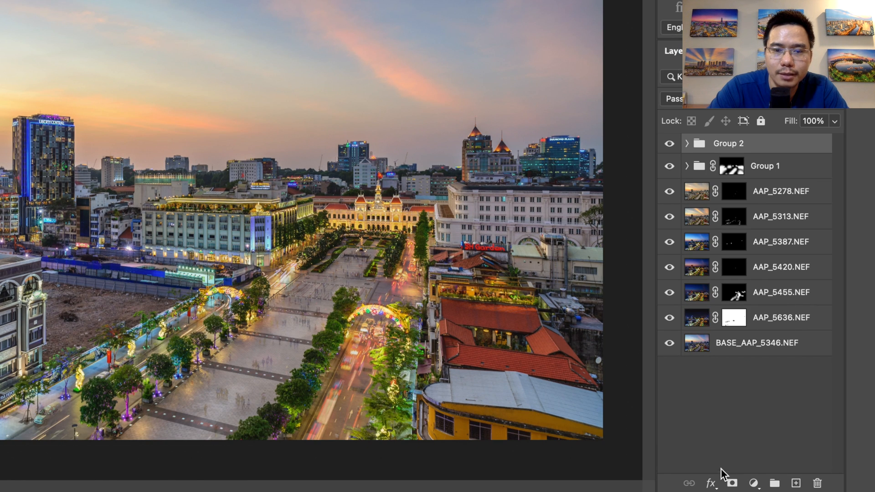
{"action": "left_click", "coordinate": [732, 484], "text": "alt"}
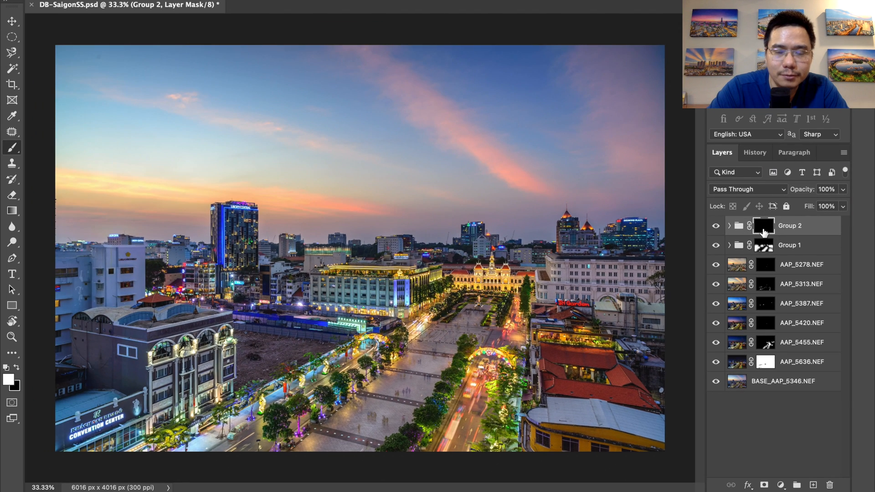
- Compare the image with the Group 2 mask disabled and enabled
{"action": "left_click", "coordinate": [750, 194], "text": "shift"}
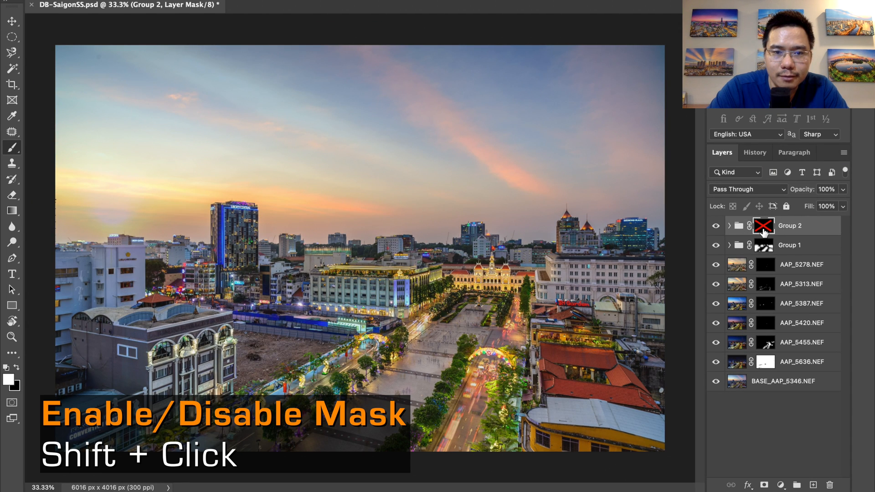
{"action": "left_click", "coordinate": [764, 228], "text": "shift"}
{"action": "left_click", "coordinate": [764, 228], "text": "shift"}
{"action": "left_click", "coordinate": [763, 230], "text": "shift"}
{"action": "left_click", "coordinate": [763, 231], "text": "shift"}
{"action": "left_click", "coordinate": [763, 230], "text": "shift"}
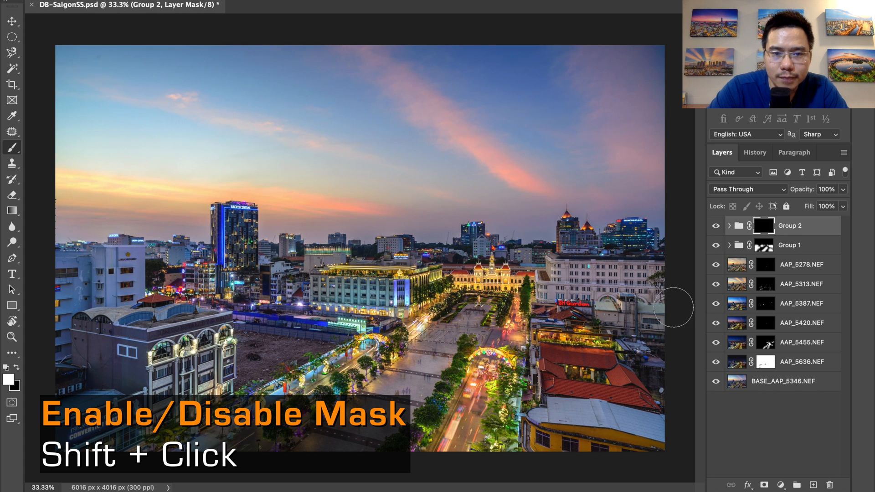
- Paint the Group 2 mask from the buildings around the SH Garden sign to the yellow building, using a smaller brush there, and compare
{"action": "left_click", "coordinate": [566, 286]}
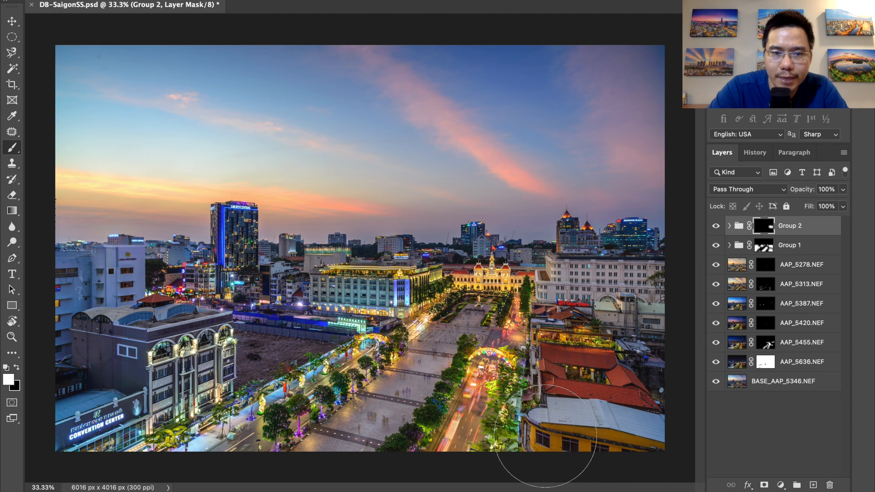
{"action": "key", "text": "bracketleft"}
{"action": "key", "text": "bracketleft"}
{"action": "key", "text": "bracketleft"}
{"action": "key", "text": "bracketleft"}
{"action": "key", "text": "bracketleft"}
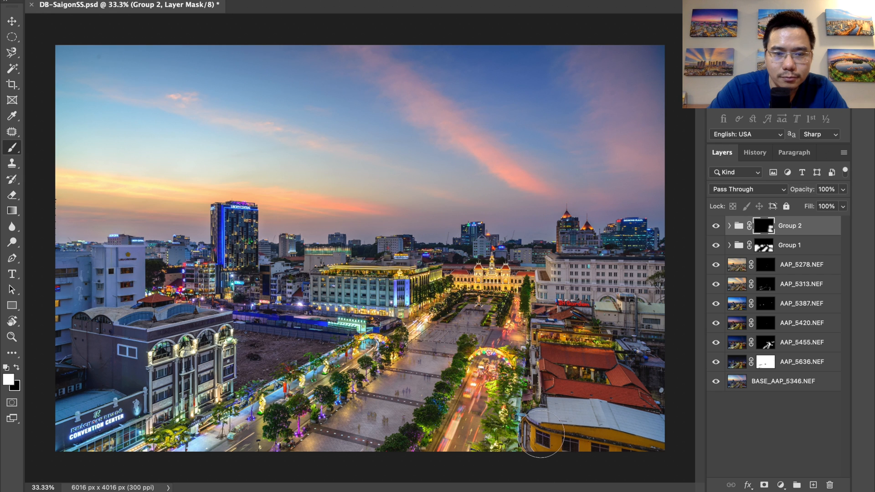
{"action": "left_click", "coordinate": [717, 226]}
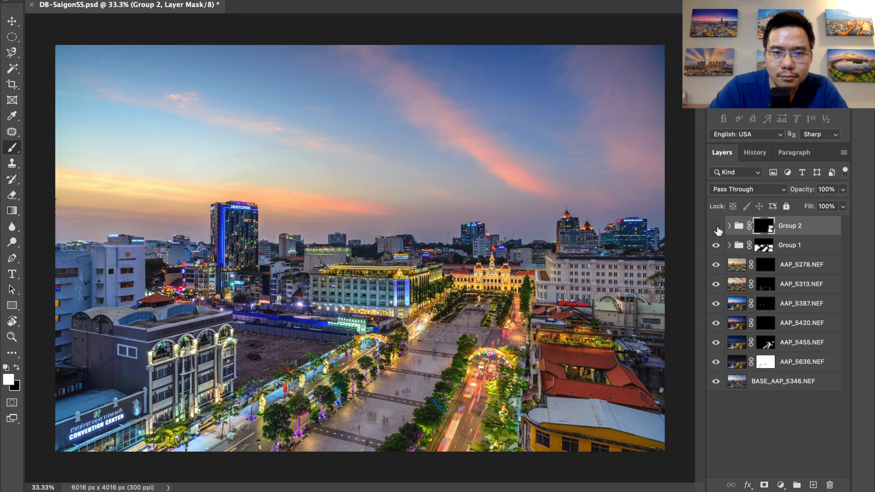
{"action": "left_click", "coordinate": [716, 227]}
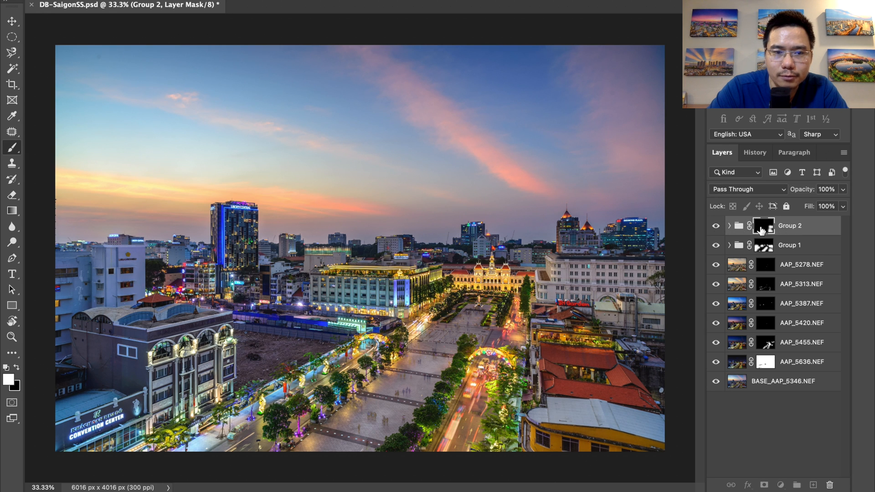
- Enlarge the brush and paint the Group 2 mask over the buildings around the convention center and the central plaza
{"action": "key", "text": "bracketright"}
{"action": "key", "text": "bracketright"}
{"action": "key", "text": "bracketright"}
{"action": "left_click", "coordinate": [138, 322]}
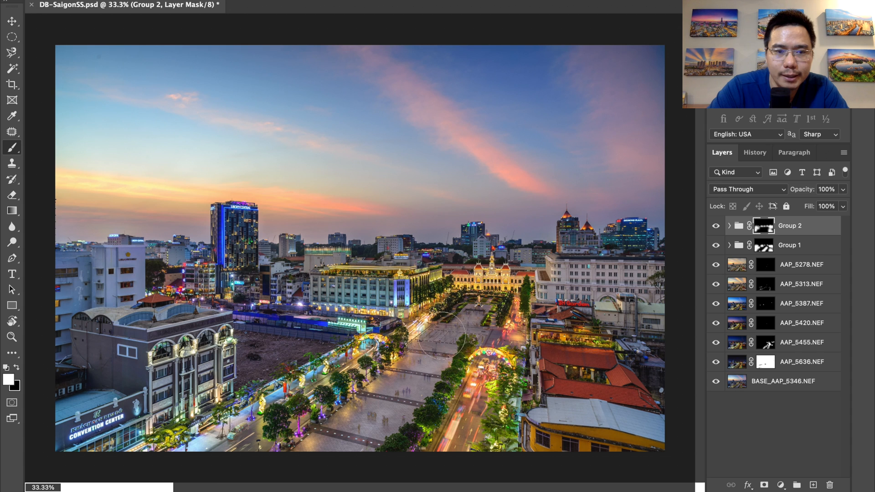
{"action": "left_click_drag", "start_coordinate": [357, 423], "coordinate": [304, 451]}
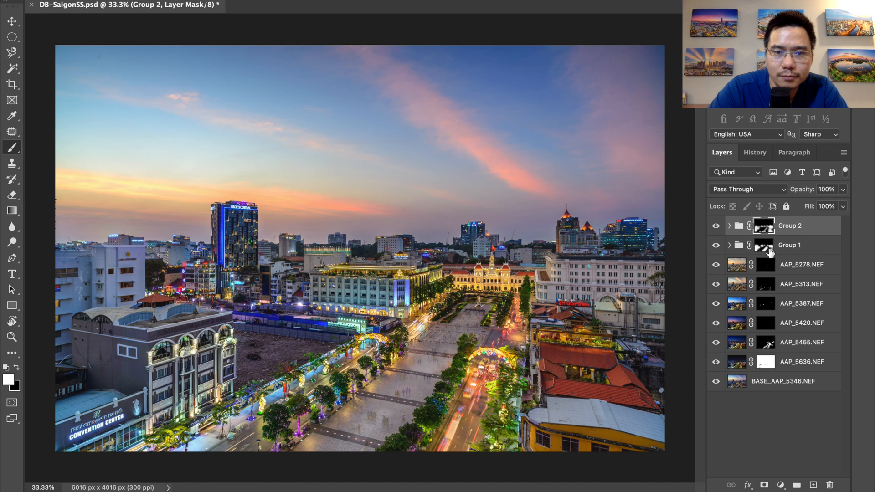
- Compare the image with Group 2 hidden and visible, and with its painted mask disabled and enabled
{"action": "left_click", "coordinate": [716, 226]}
{"action": "left_click", "coordinate": [715, 227]}
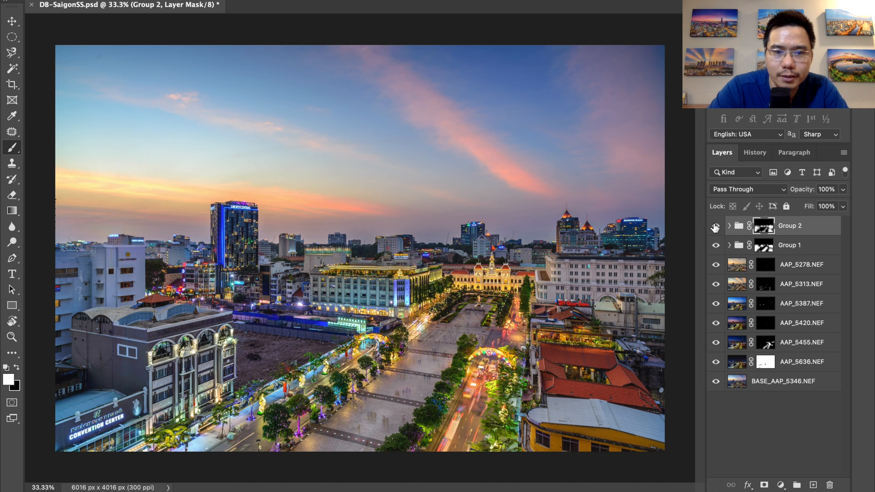
{"action": "left_click", "coordinate": [759, 227], "text": "shift"}
{"action": "left_click", "coordinate": [761, 228], "text": "shift"}
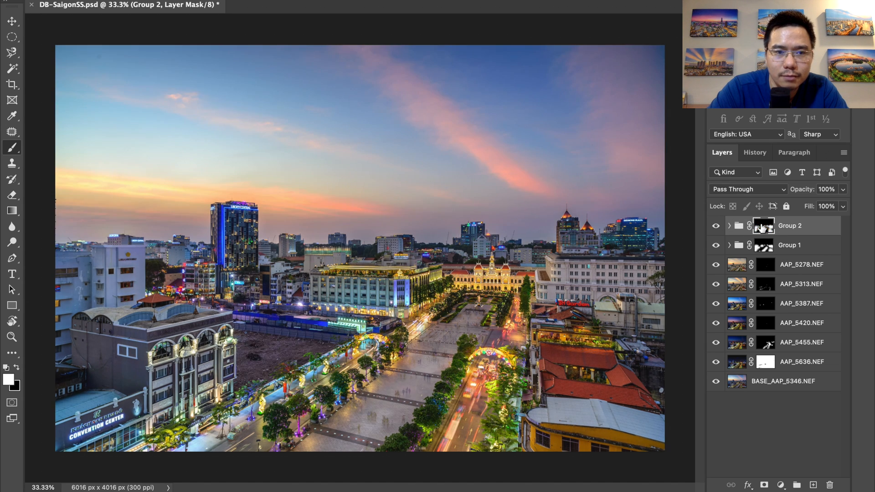
{"action": "left_click", "coordinate": [762, 228], "text": "shift"}
{"action": "left_click", "coordinate": [762, 228], "text": "shift"}
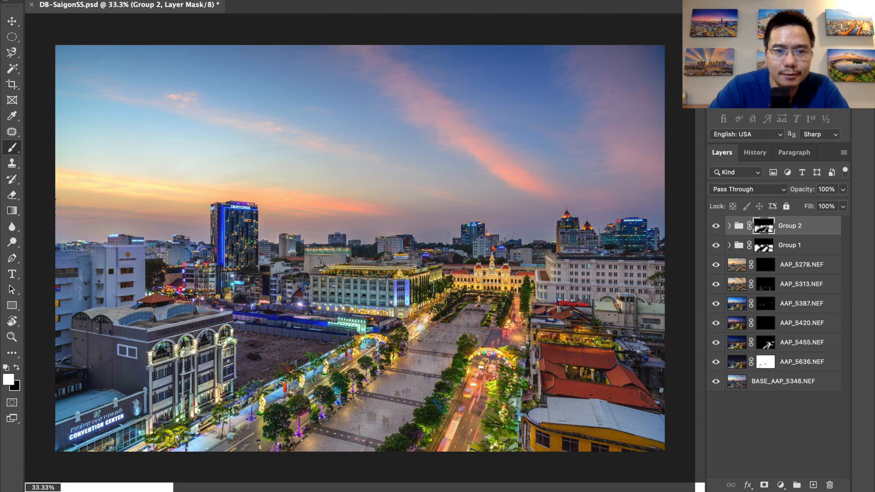
- Inspect the Rex Hotel area closely and compare it with the Group 2 mask disabled and enabled
{"action": "key", "text": "z"}
{"action": "left_click_drag", "start_coordinate": [446, 294], "coordinate": [454, 313]}
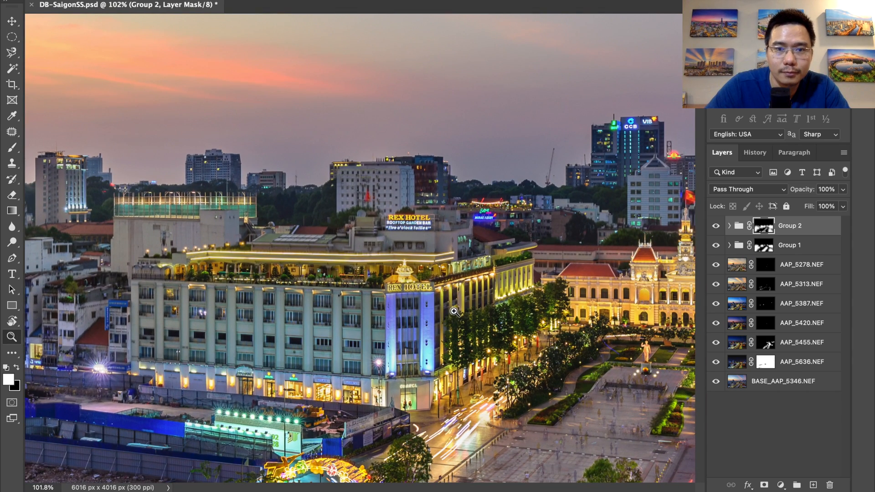
{"action": "left_click", "coordinate": [765, 229], "text": "shift"}
{"action": "left_click", "coordinate": [766, 229], "text": "shift"}
{"action": "key", "text": "super+minus"}
{"action": "key", "text": "super+minus"}
{"action": "key", "text": "super+minus"}
{"action": "key", "text": "super+minus"}
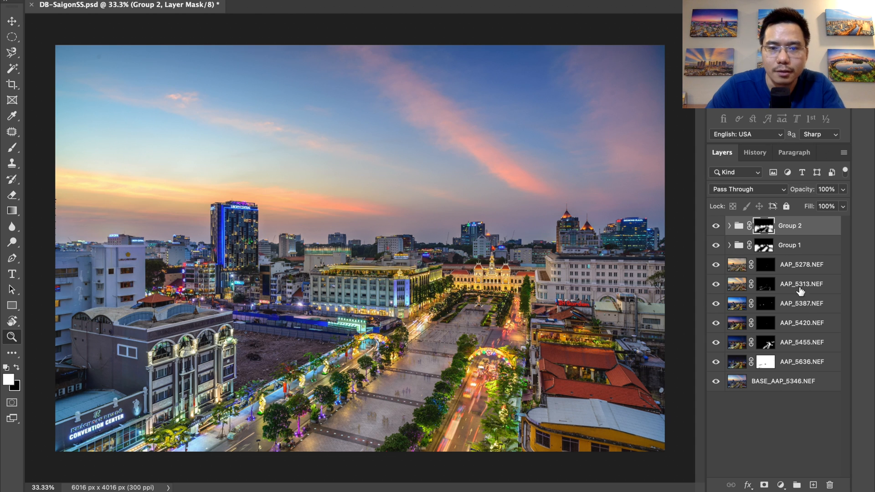
- Group all layers and groups above BASE_AAP_5346.NEF and name the new group HUSBAND
{"action": "left_click", "coordinate": [805, 363], "text": "shift"}
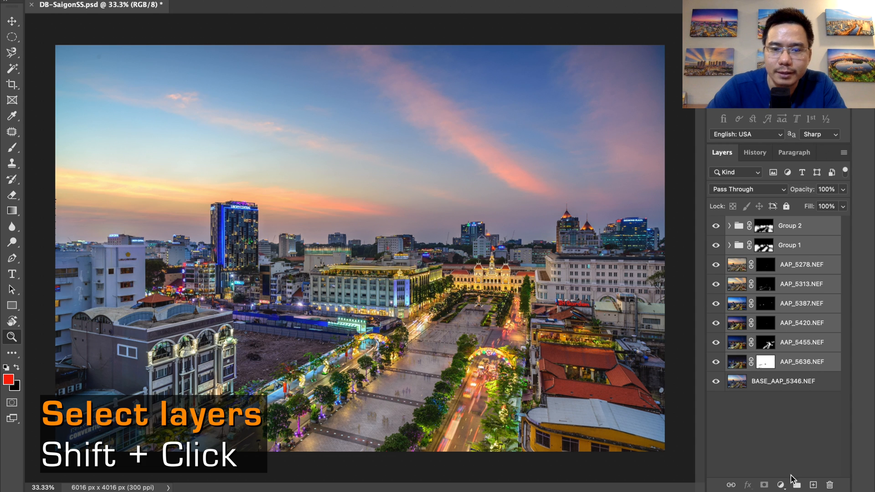
{"action": "left_click", "coordinate": [796, 486]}
{"action": "double_click", "coordinate": [758, 223]}
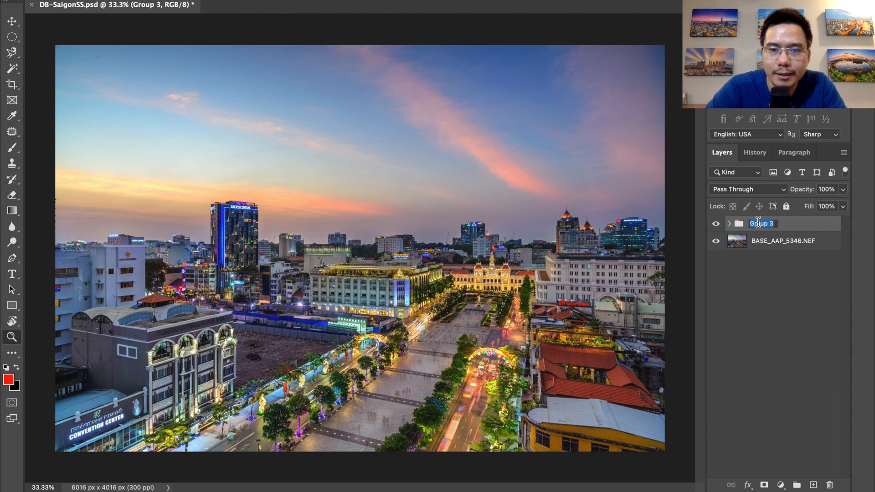
{"action": "type", "text": "HÚ"}
{"action": "type", "text": "USBAND"}
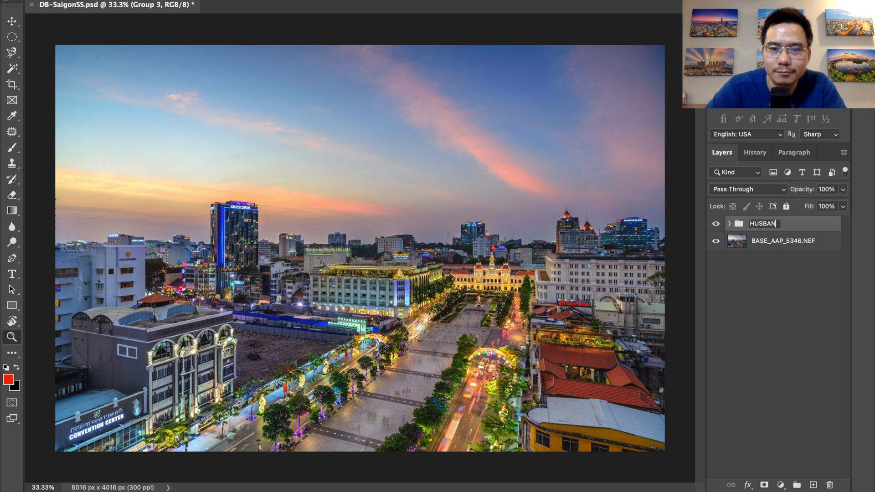
{"action": "key", "text": "Return"}
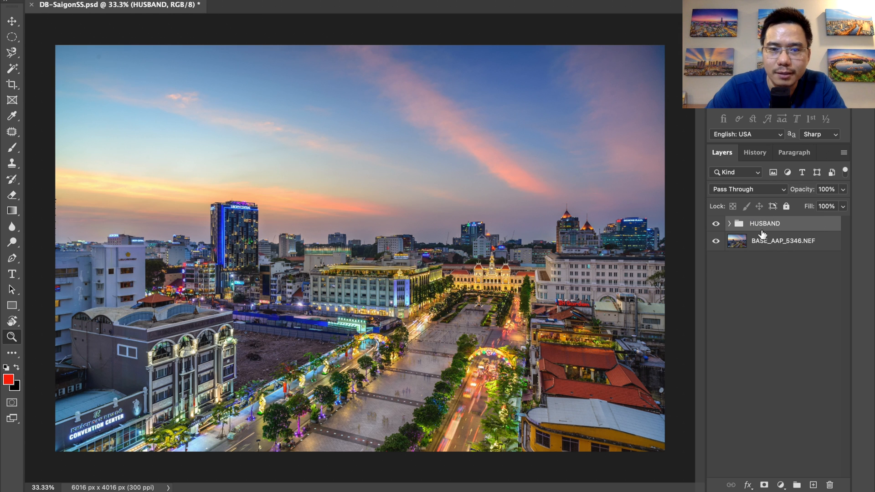
- Compare the image with the HUSBAND group hidden and visible
{"action": "left_click", "coordinate": [716, 224]}
{"action": "left_click", "coordinate": [717, 224]}
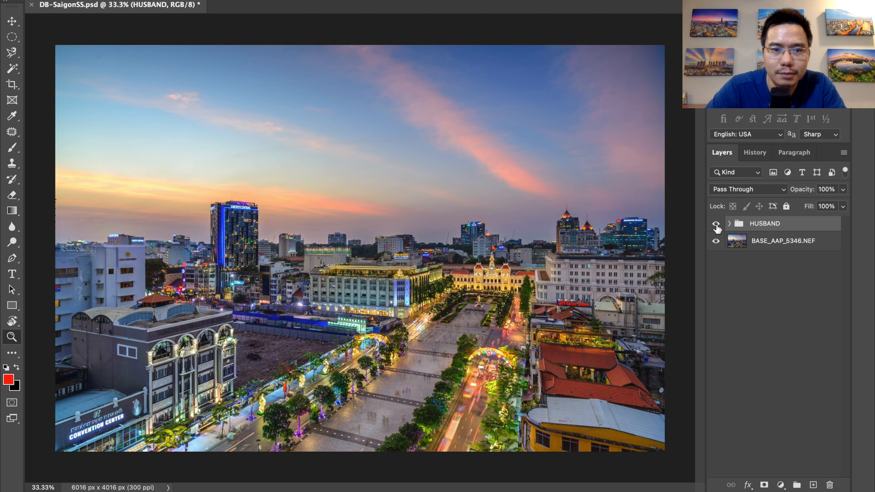
{"action": "left_click", "coordinate": [716, 224]}
{"action": "left_click", "coordinate": [716, 224]}
- Hide everything inside the HUSBAND group and reveal it again from AAP_5636.NEF up to Group 2 to review each blend
{"action": "left_click", "coordinate": [728, 224]}
{"action": "left_click_drag", "start_coordinate": [716, 246], "coordinate": [719, 380]}
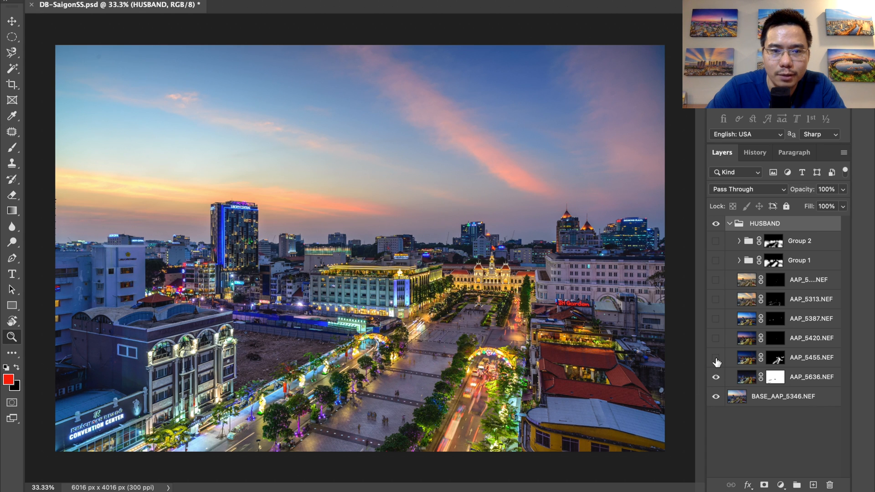
{"action": "left_click", "coordinate": [716, 359]}
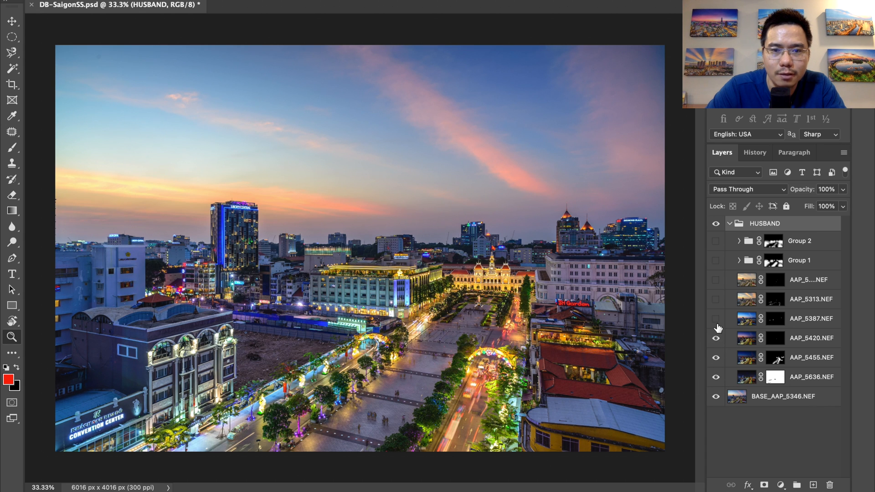
{"action": "left_click", "coordinate": [716, 304]}
{"action": "left_click", "coordinate": [746, 301]}
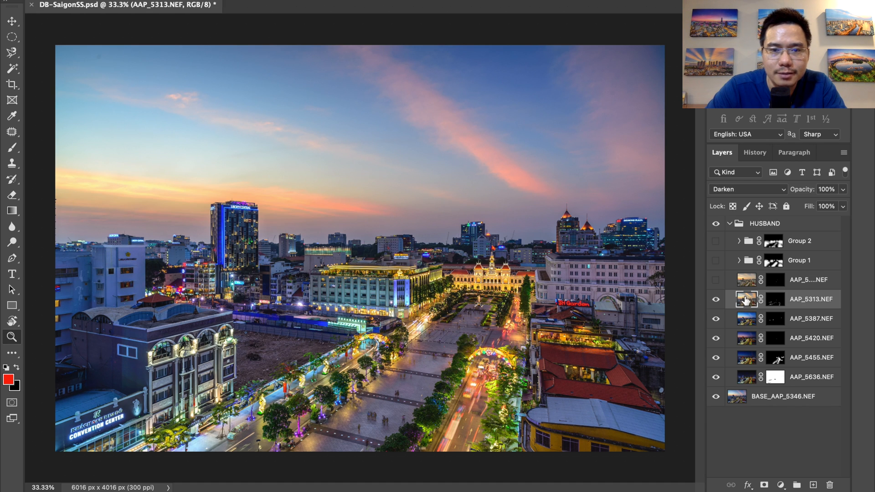
{"action": "left_click", "coordinate": [716, 297]}
{"action": "left_click", "coordinate": [716, 299]}
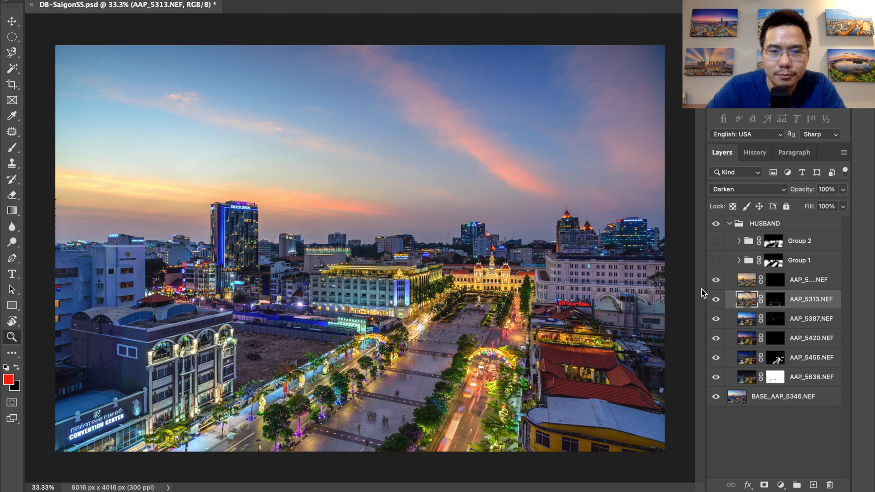
{"action": "left_click", "coordinate": [716, 261]}
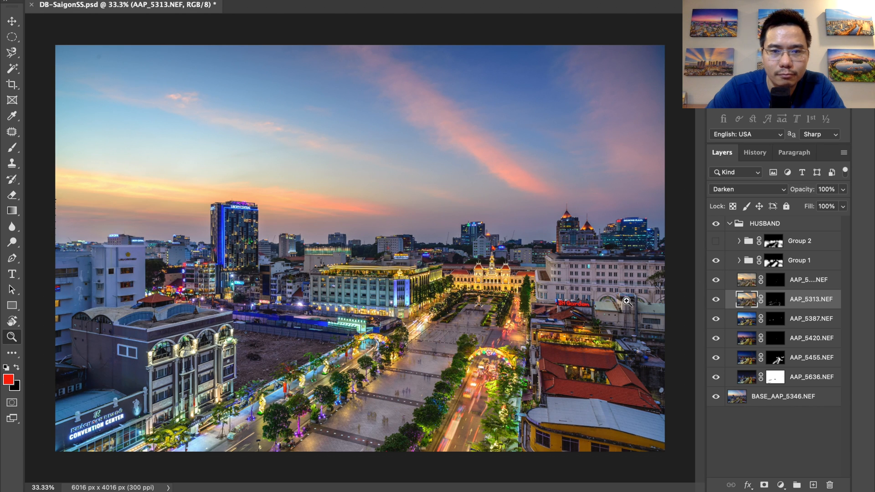
{"action": "left_click", "coordinate": [717, 262]}
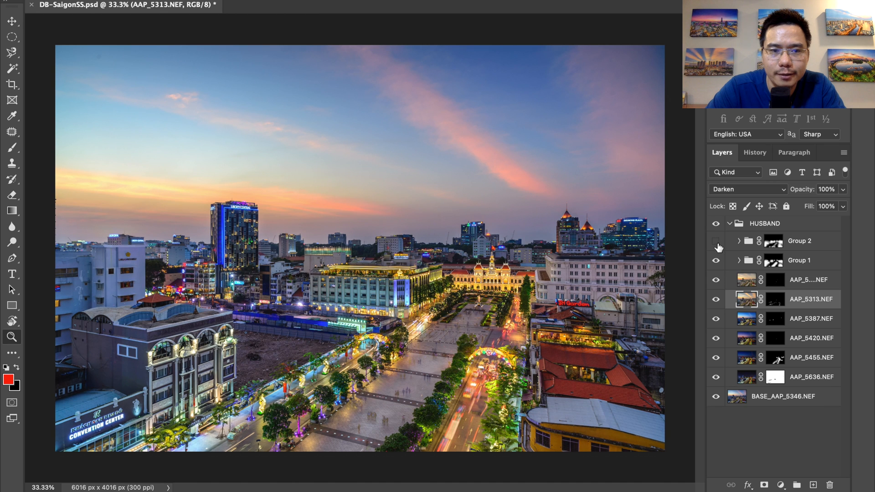
{"action": "left_click", "coordinate": [715, 242]}
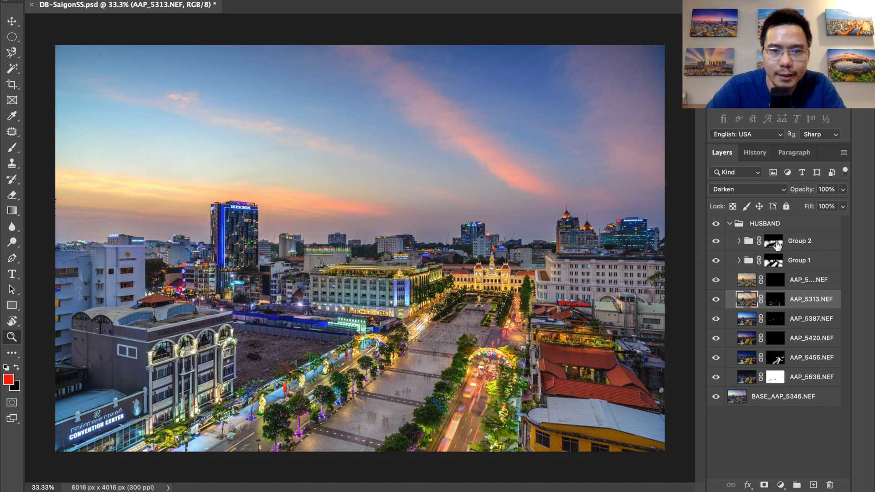
- Compare the image with Group 2 and Group 1 hidden and visible
{"action": "left_click", "coordinate": [752, 243]}
{"action": "left_click", "coordinate": [717, 240]}
{"action": "left_click", "coordinate": [716, 242]}
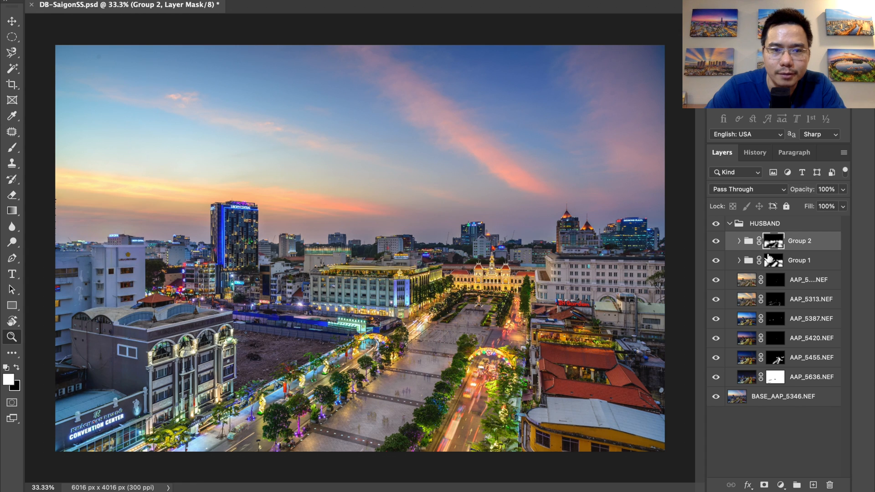
{"action": "left_click", "coordinate": [793, 264], "text": "shift"}
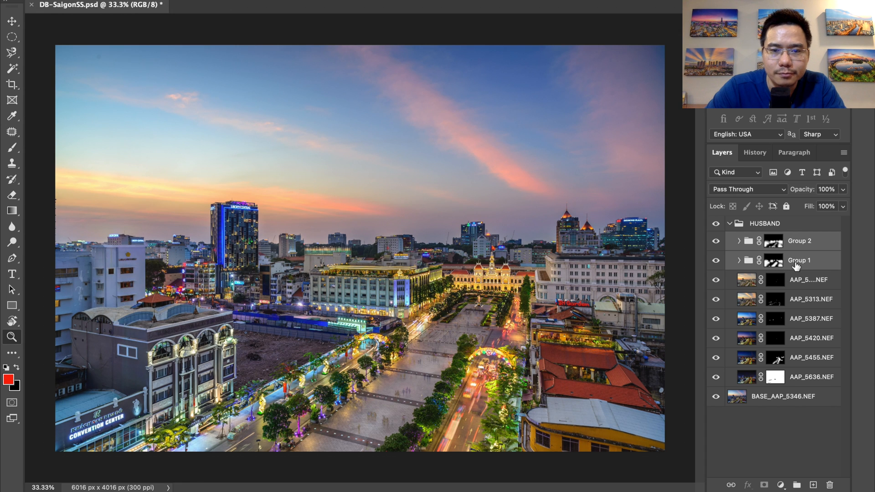
{"action": "left_click", "coordinate": [715, 244]}
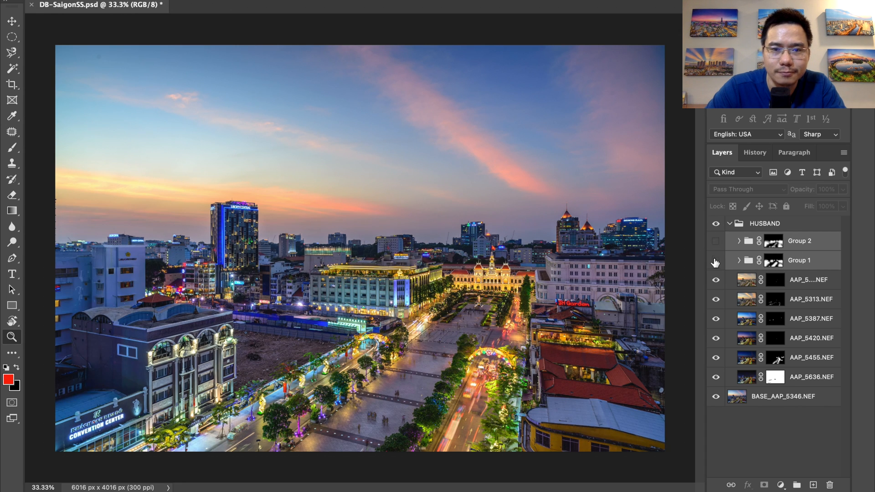
{"action": "left_click", "coordinate": [715, 259]}
{"action": "left_click", "coordinate": [715, 242]}
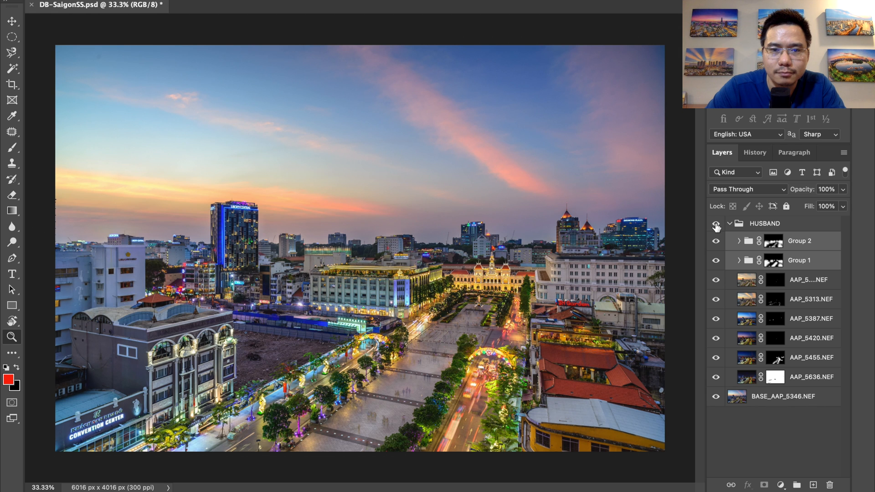
- Review the before and after of the whole blend by hiding and showing the HUSBAND group
{"action": "left_click", "coordinate": [716, 224]}
{"action": "left_click", "coordinate": [716, 224]}
{"action": "left_click", "coordinate": [716, 225]}
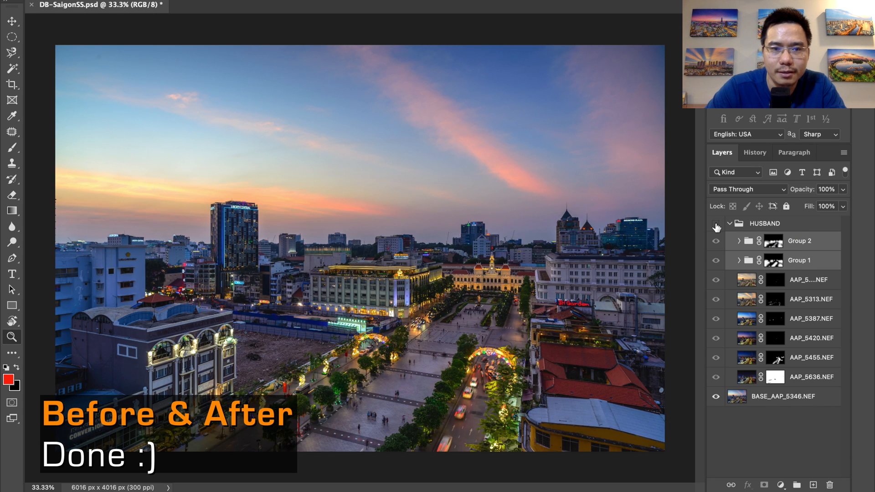
{"action": "left_click", "coordinate": [716, 224]}
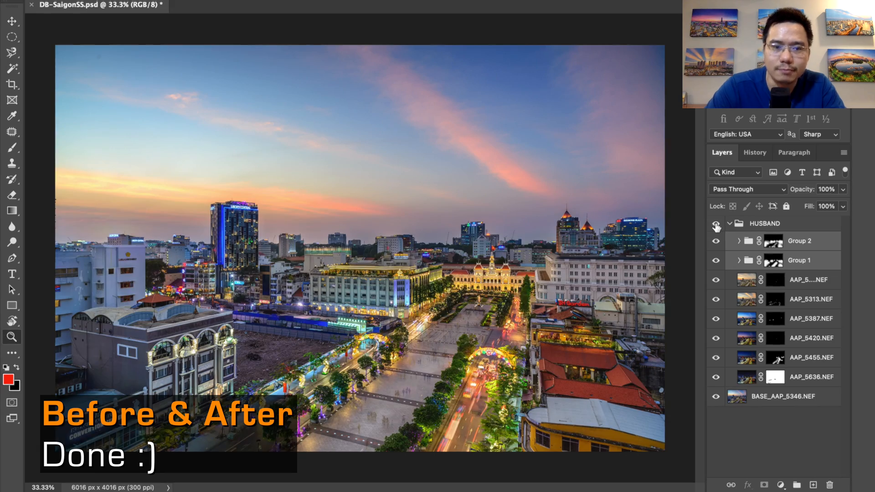
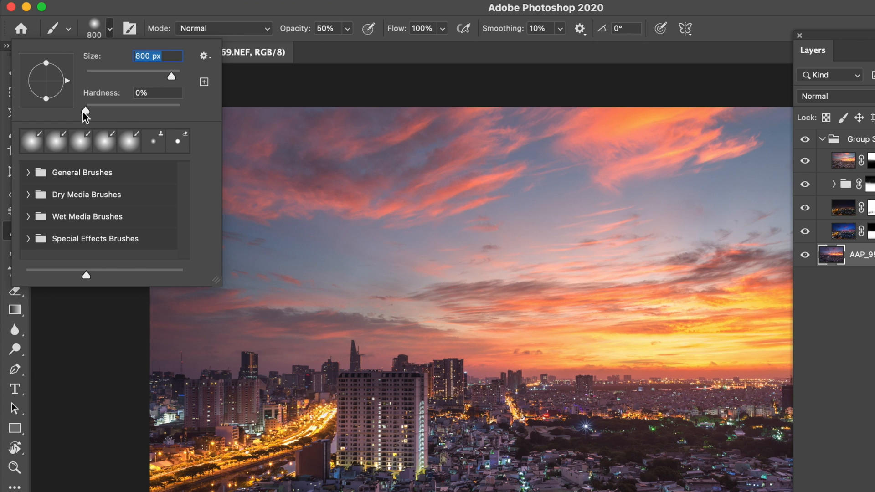
{"action": "left_click", "coordinate": [317, 30]}
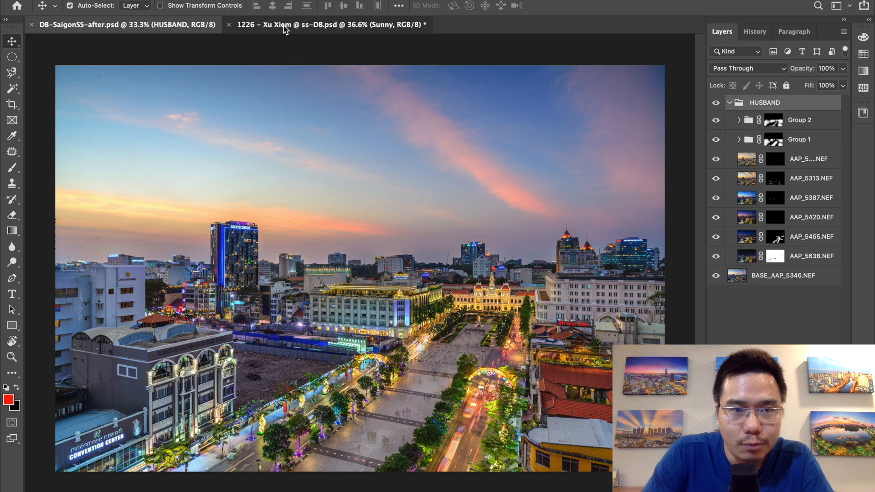
{"action": "left_click", "coordinate": [284, 29]}
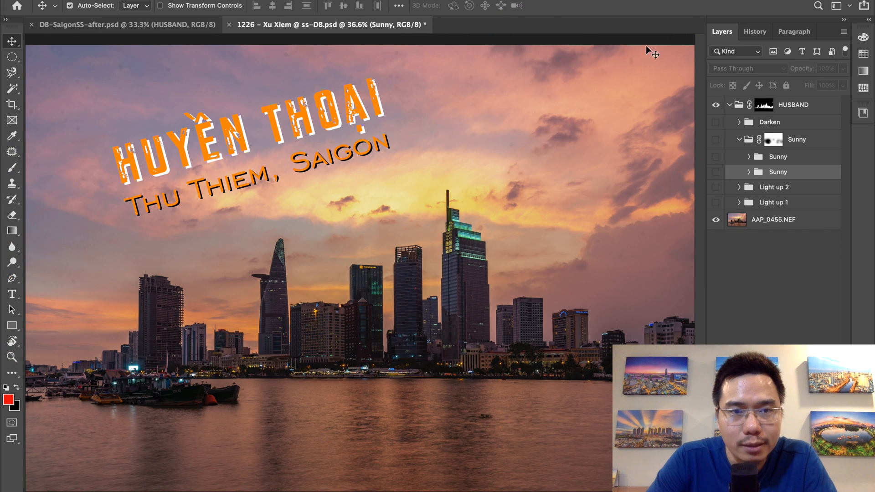
{"action": "left_click", "coordinate": [716, 203]}
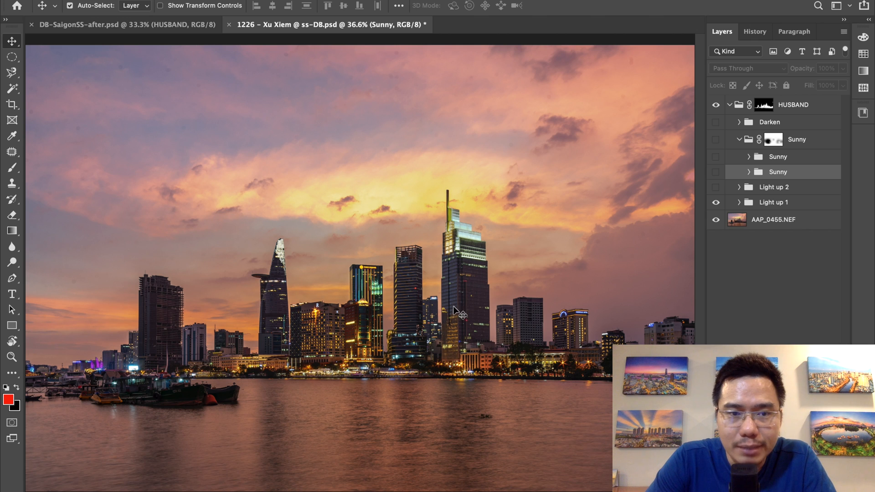
{"action": "left_click", "coordinate": [716, 187]}
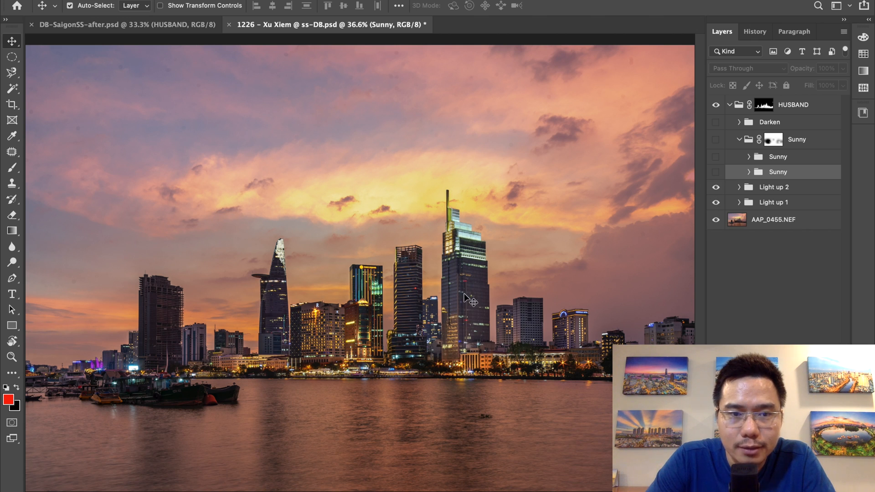
- Make the masked Sunny group and both Sunny groups inside it visible, comparing the skyline with and without them
{"action": "left_click", "coordinate": [716, 172]}
{"action": "left_click", "coordinate": [716, 157]}
{"action": "left_click", "coordinate": [717, 141]}
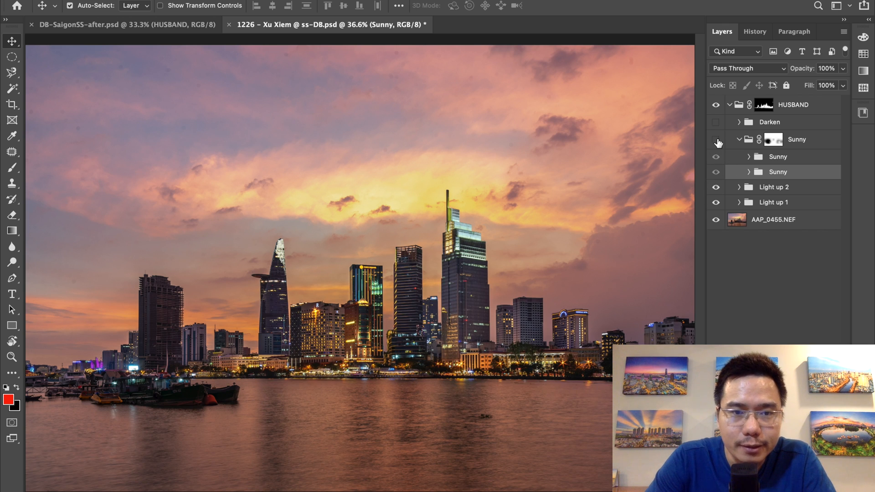
{"action": "left_click", "coordinate": [717, 141]}
{"action": "left_click", "coordinate": [717, 140]}
{"action": "left_click", "coordinate": [717, 141]}
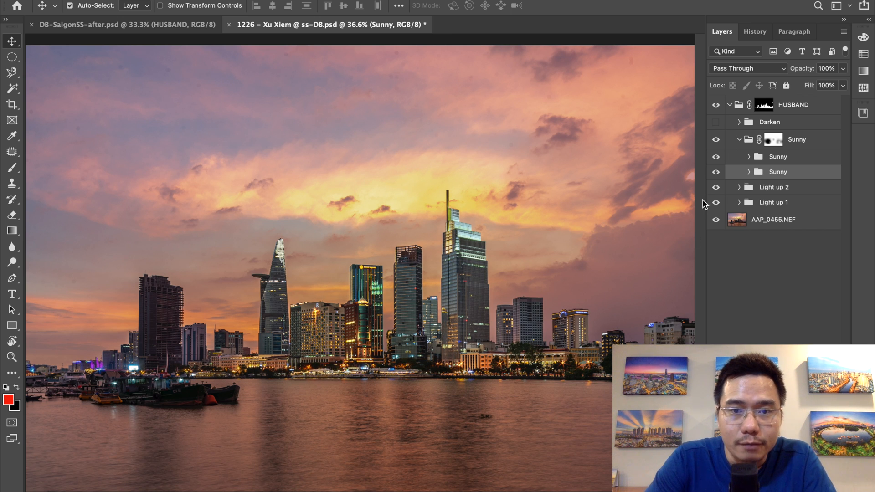
{"action": "left_click", "coordinate": [717, 140]}
{"action": "left_click", "coordinate": [717, 140]}
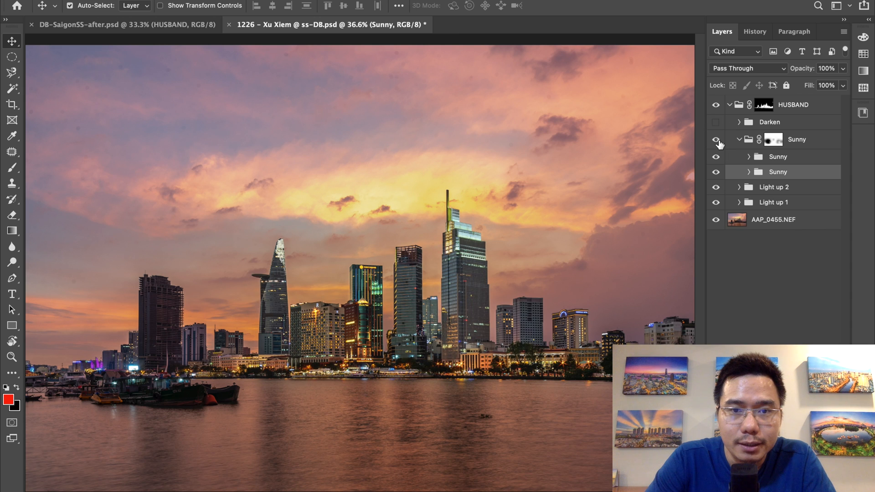
- Make the Darken group visible and compare the skyline with and without it
{"action": "left_click", "coordinate": [716, 123]}
{"action": "left_click", "coordinate": [717, 124]}
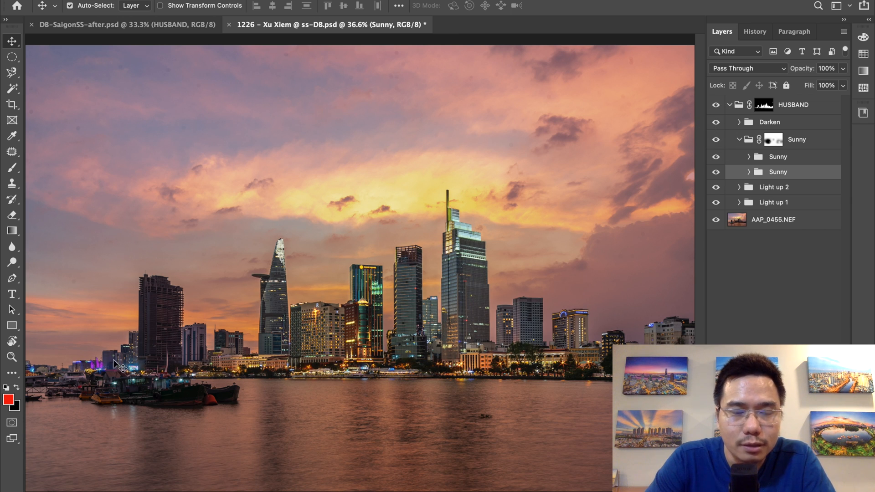
{"action": "left_click", "coordinate": [717, 123]}
{"action": "left_click", "coordinate": [717, 123]}
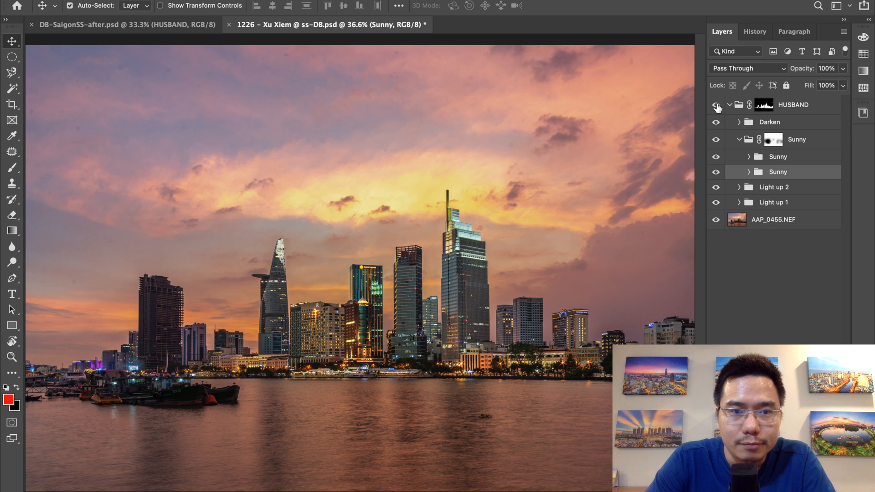
- Compare the skyline with the HUSBAND group hidden and visible, and display the group's mask on its own
{"action": "left_click", "coordinate": [717, 106]}
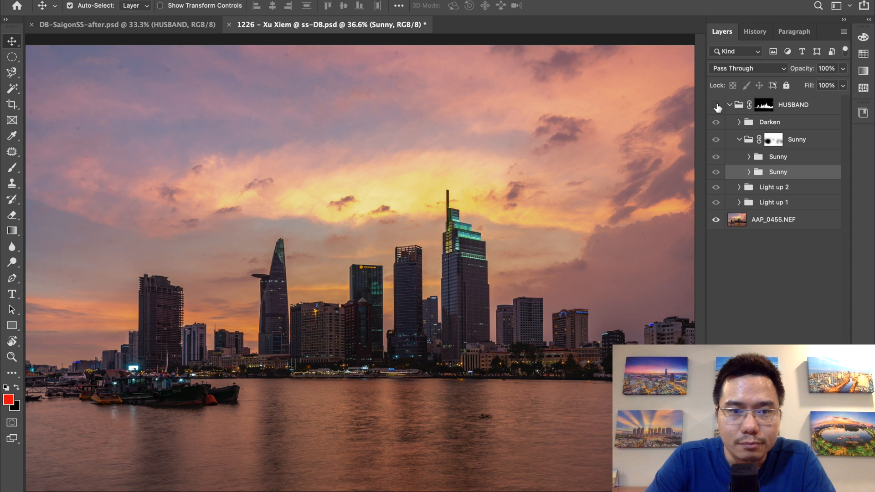
{"action": "left_click", "coordinate": [717, 106]}
{"action": "left_click", "coordinate": [717, 107]}
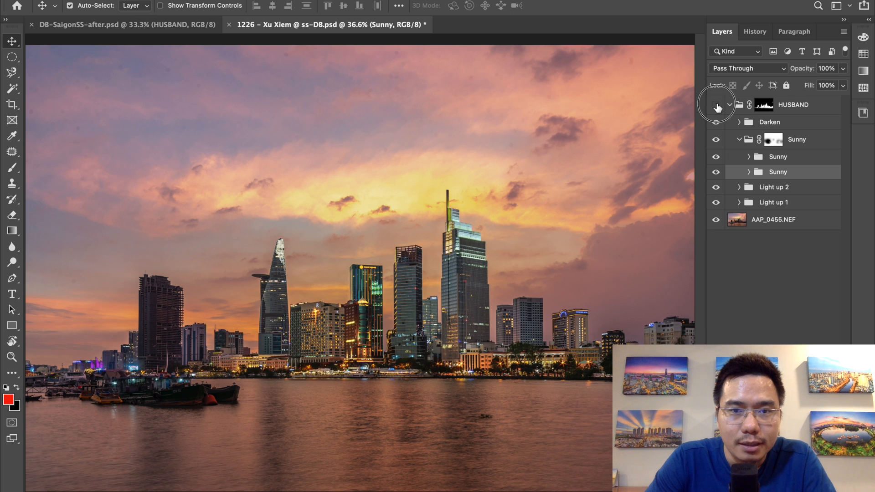
{"action": "left_click", "coordinate": [717, 106]}
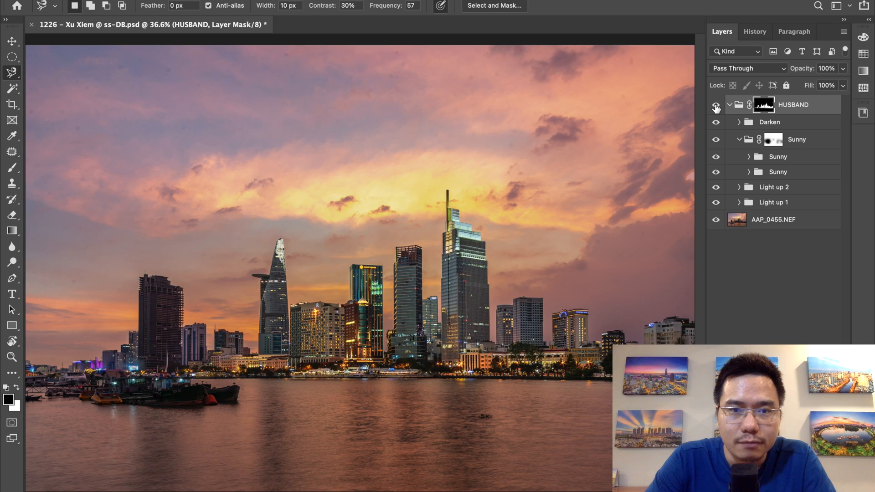
{"action": "left_click", "coordinate": [717, 106]}
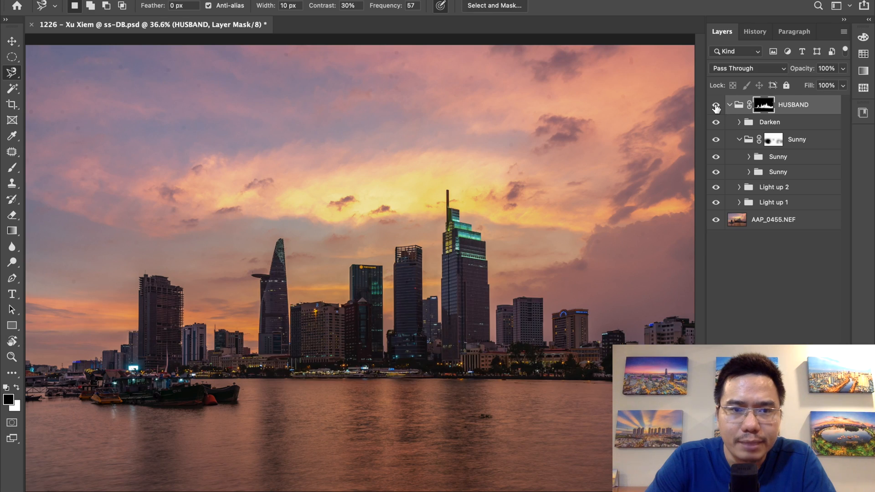
{"action": "left_click", "coordinate": [716, 106]}
{"action": "left_click", "coordinate": [765, 108], "text": "alt"}
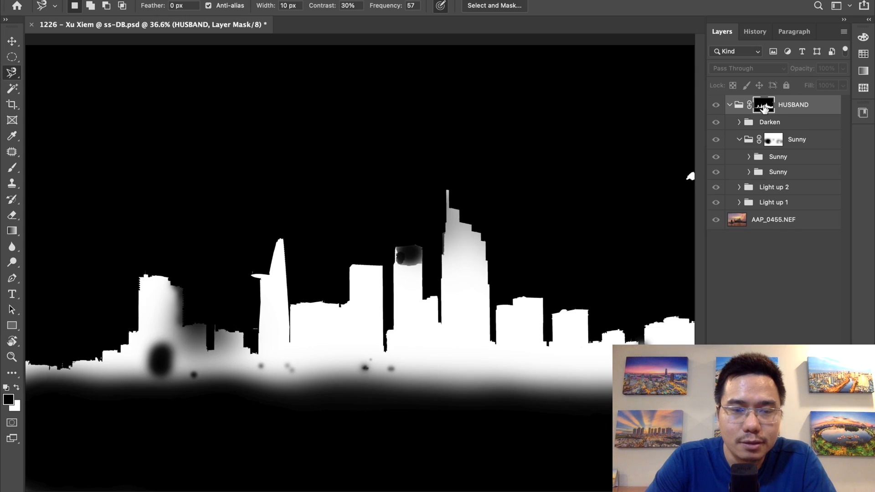
- Return from the mask view to the image, load the HUSBAND group's mask as a selection and choose the Magnetic Lasso Tool
{"action": "left_click", "coordinate": [764, 108], "text": "alt"}
{"action": "left_click", "coordinate": [765, 107], "text": "ctrl"}
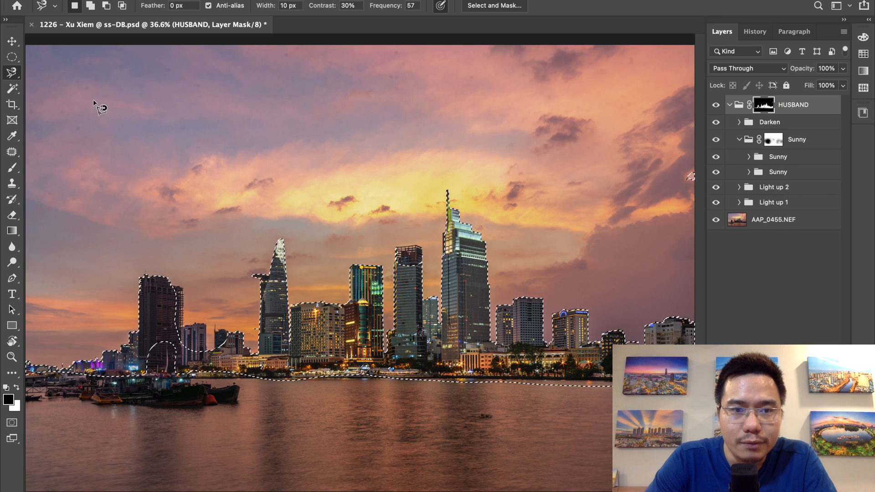
{"action": "right_click", "coordinate": [13, 74]}
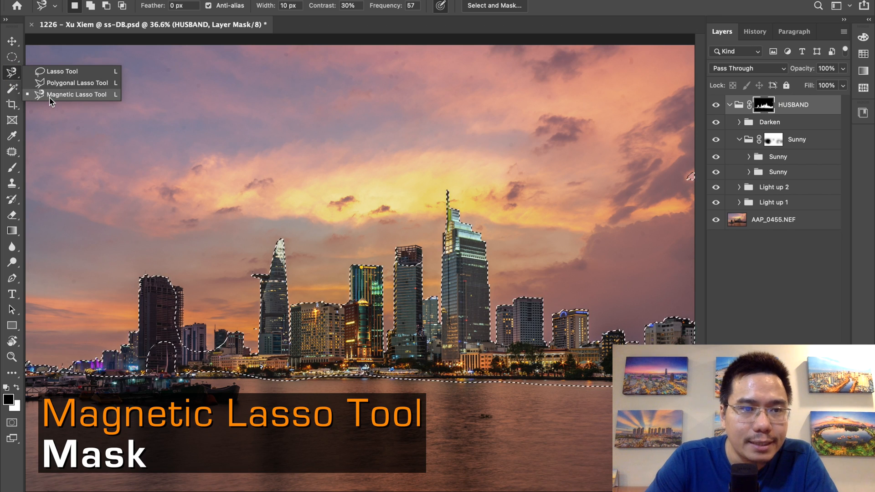
{"action": "left_click", "coordinate": [50, 95]}
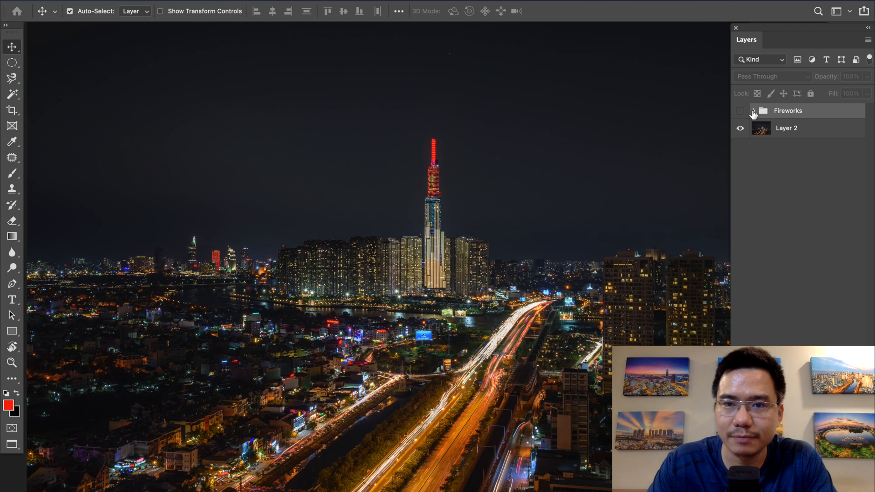
- Expand the Fireworks group, make the lowest L81 layer visible and compare the fireworks with its mask disabled and enabled
{"action": "left_click", "coordinate": [754, 111]}
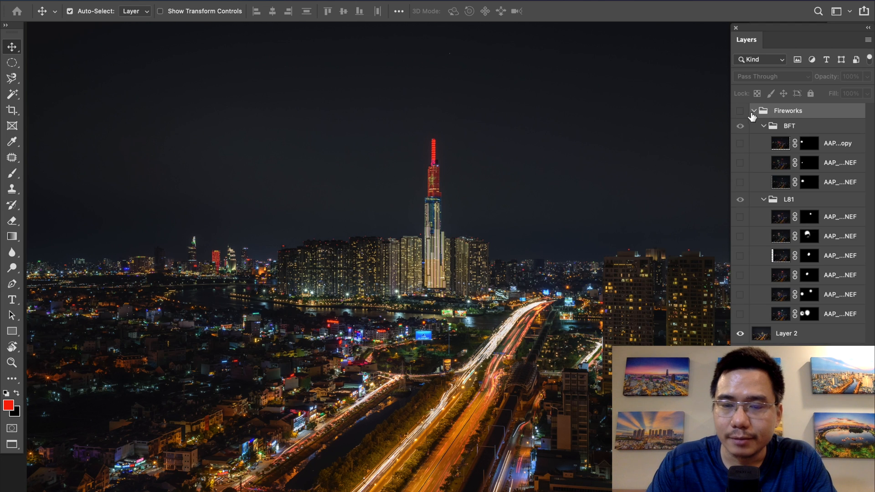
{"action": "left_click", "coordinate": [740, 315]}
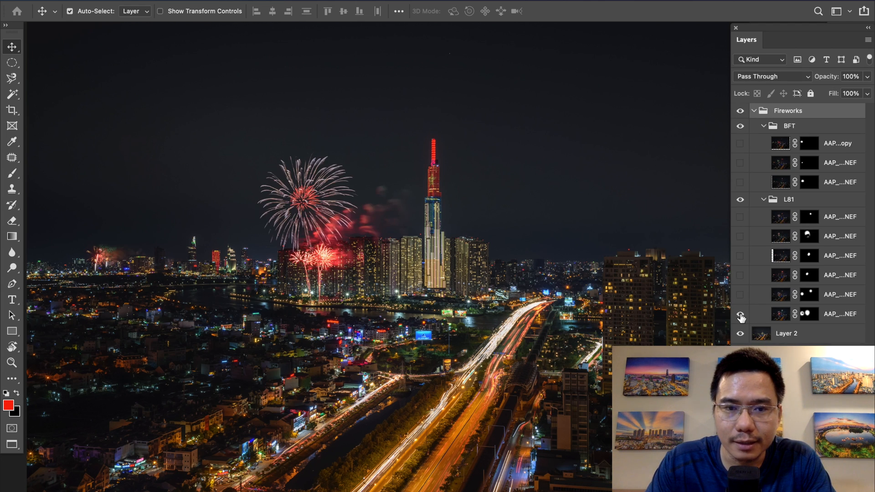
{"action": "left_click", "coordinate": [808, 314], "text": "shift"}
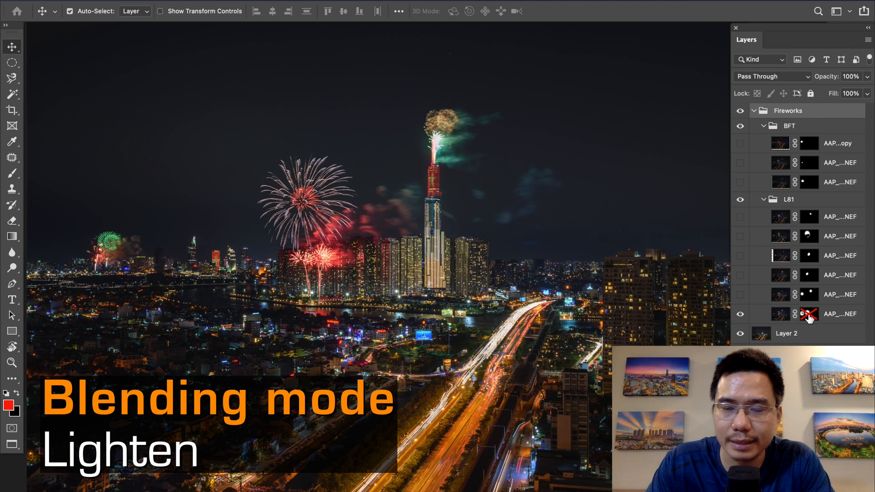
{"action": "left_click", "coordinate": [809, 314], "text": "shift"}
{"action": "left_click", "coordinate": [808, 315], "text": "shift"}
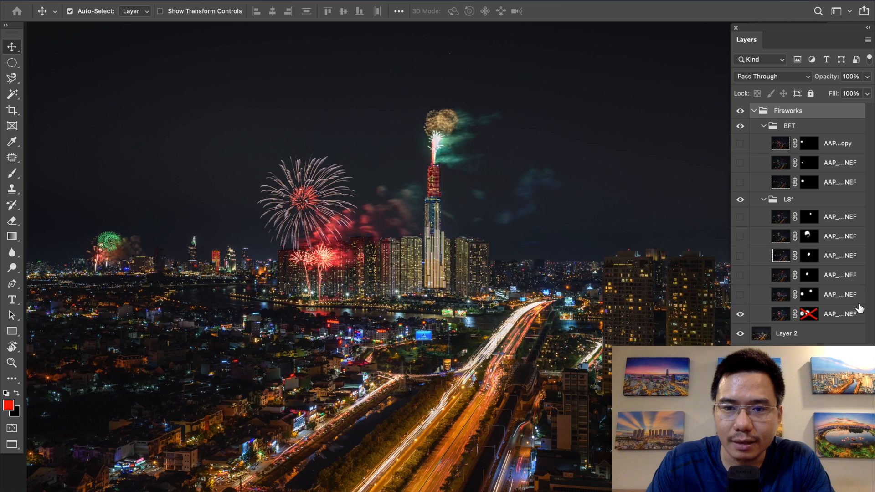
{"action": "left_click", "coordinate": [809, 314], "text": "shift"}
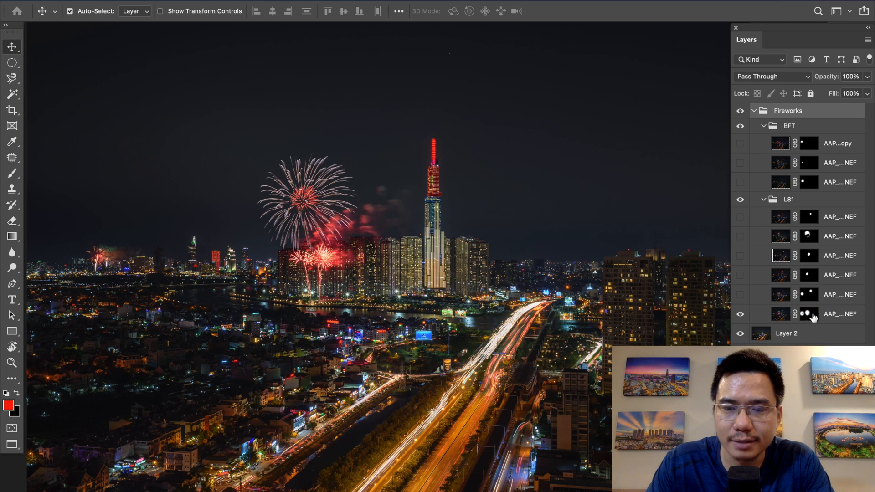
{"action": "left_click", "coordinate": [809, 314], "text": "shift"}
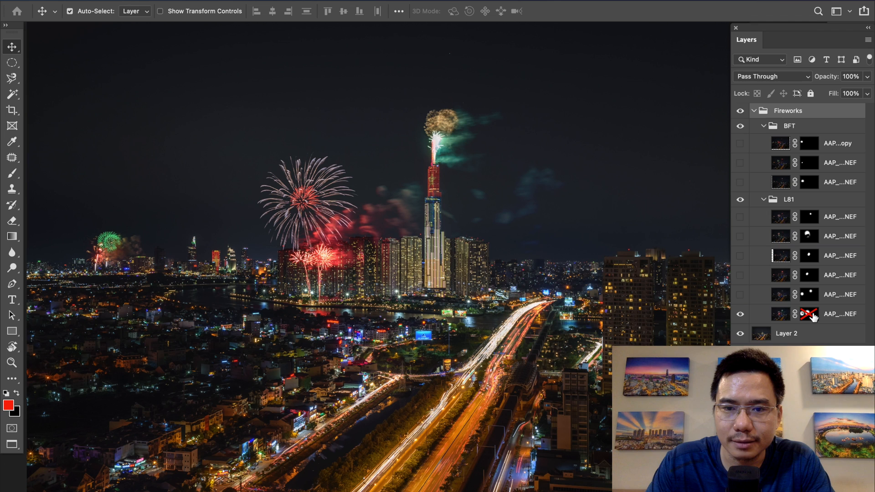
- View the lowest L81 fireworks layer unmasked without the Layer 2 background, restore Layer 2 and re-enable the layer's mask
{"action": "left_click", "coordinate": [782, 315]}
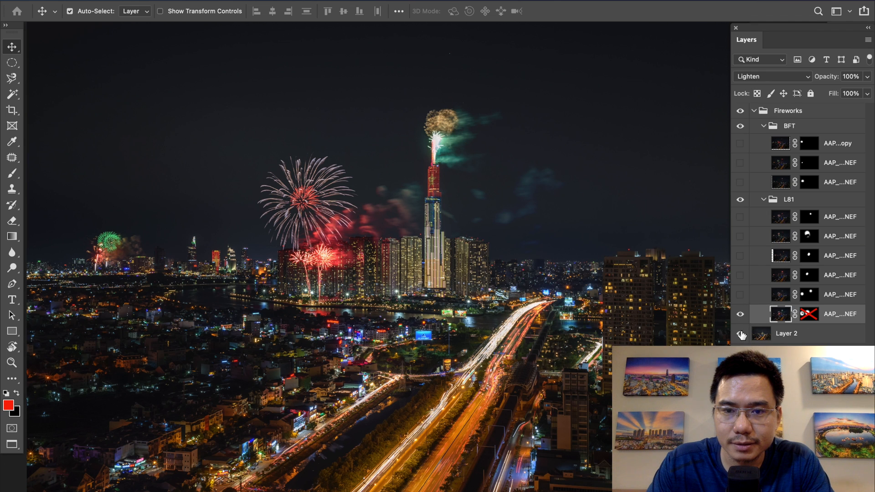
{"action": "left_click", "coordinate": [740, 336]}
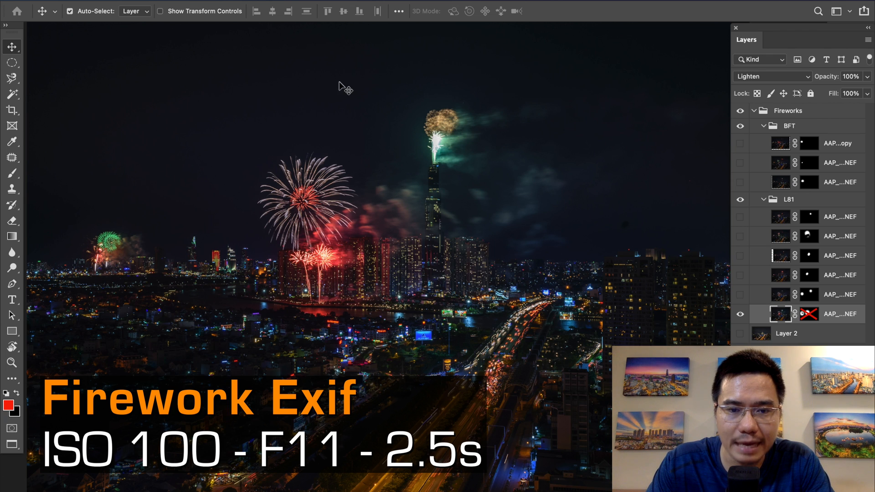
{"action": "left_click", "coordinate": [740, 333]}
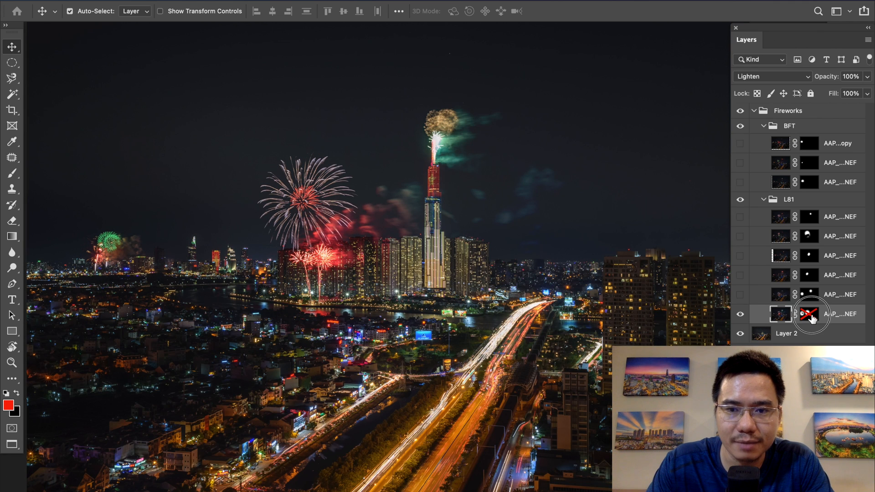
{"action": "left_click", "coordinate": [810, 316], "text": "shift"}
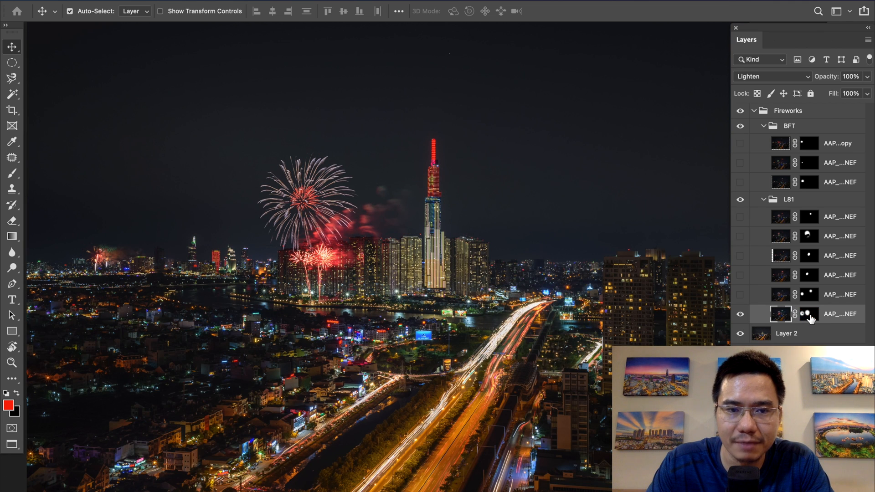
- Make the second-lowest L81 fireworks layer visible and compare it with its mask disabled and enabled
{"action": "left_click", "coordinate": [740, 296]}
{"action": "left_click", "coordinate": [777, 298]}
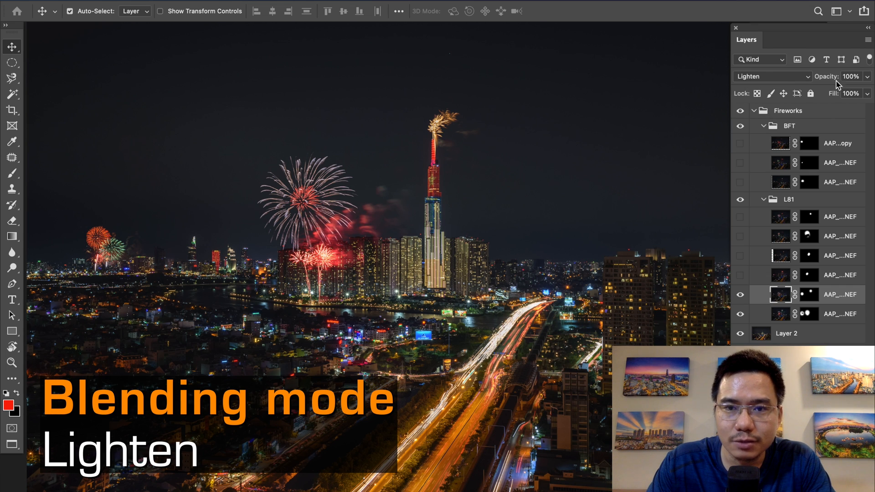
{"action": "left_click", "coordinate": [809, 303], "text": "shift"}
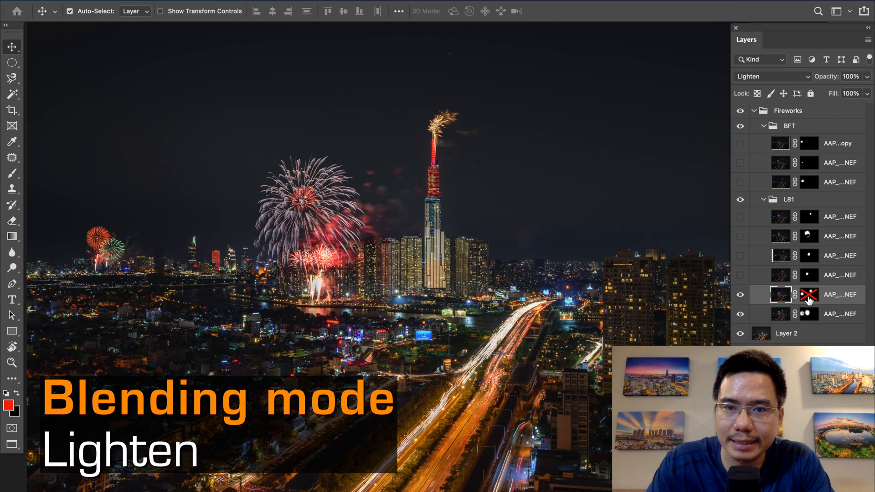
{"action": "left_click", "coordinate": [809, 301], "text": "shift"}
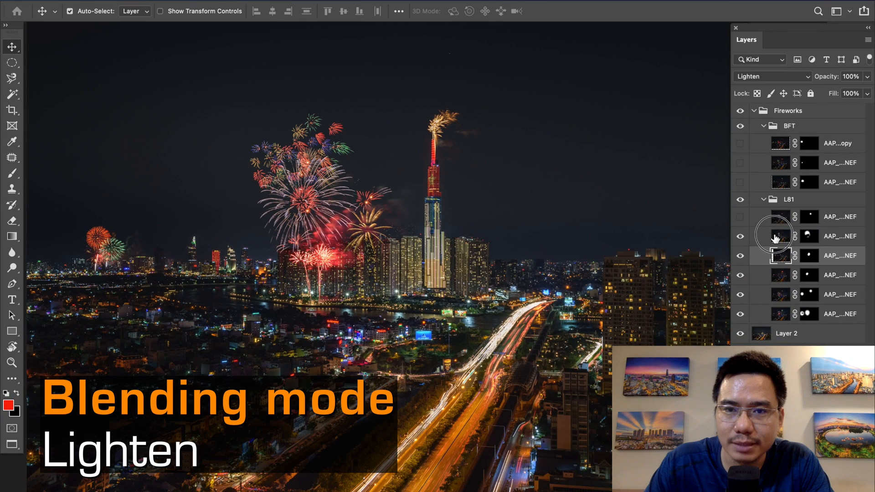
- Check the blend mode of the L81 layer second from the top, and make the topmost L81 layer visible
{"action": "left_click", "coordinate": [775, 236]}
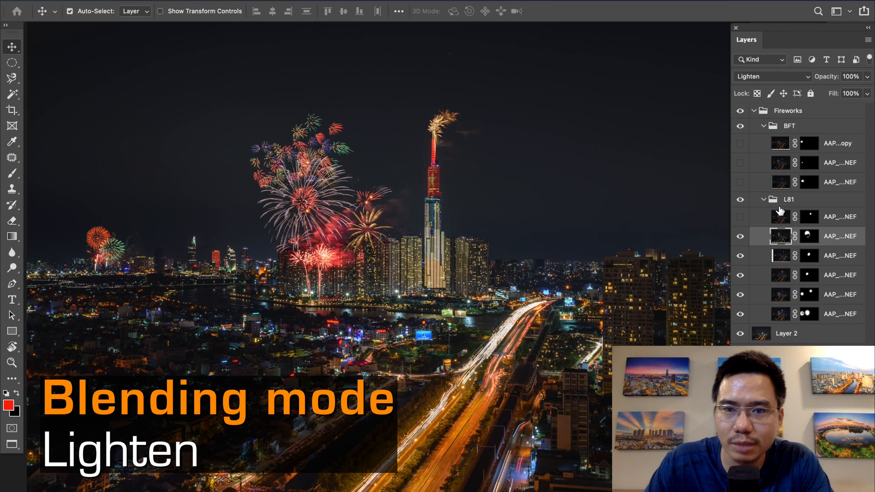
{"action": "left_click", "coordinate": [750, 76]}
{"action": "left_click", "coordinate": [752, 77]}
{"action": "left_click", "coordinate": [740, 217]}
{"action": "left_click", "coordinate": [781, 219]}
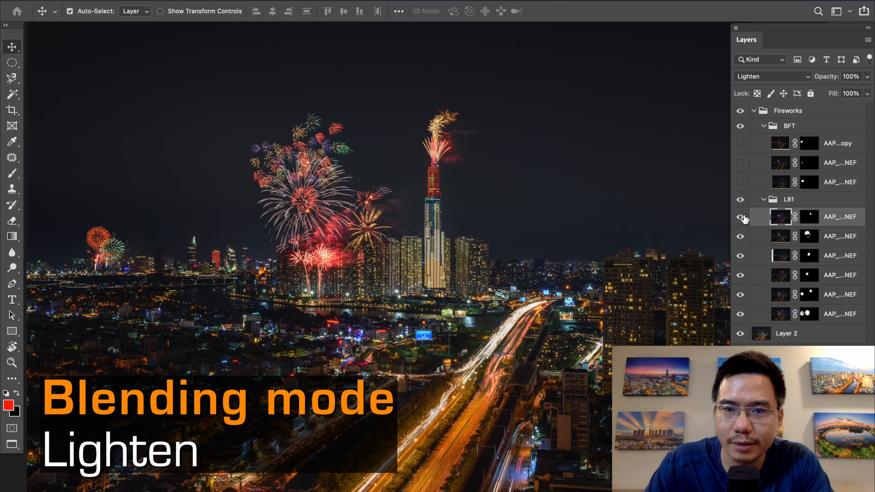
- Make the three firework layers in the BFT group visible, checking the blend mode of the lowest one
{"action": "left_click", "coordinate": [740, 184]}
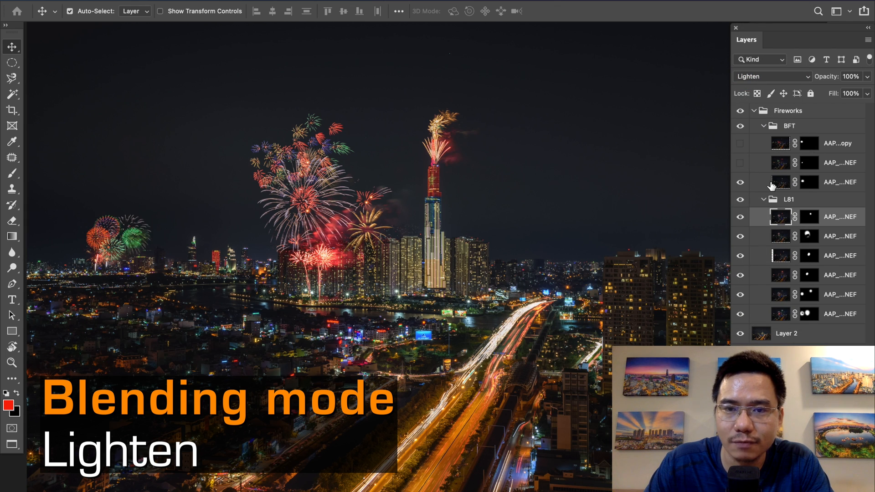
{"action": "left_click", "coordinate": [772, 185]}
{"action": "left_click", "coordinate": [763, 72]}
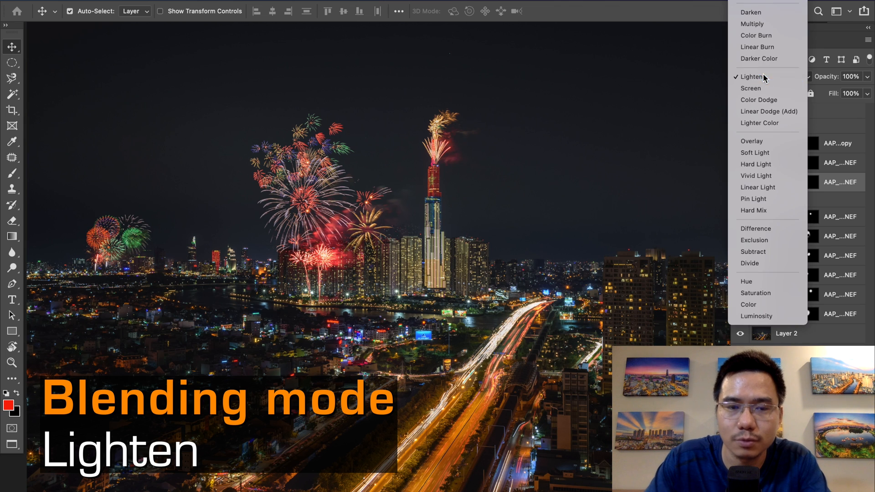
{"action": "left_click", "coordinate": [763, 73]}
{"action": "left_click", "coordinate": [740, 162]}
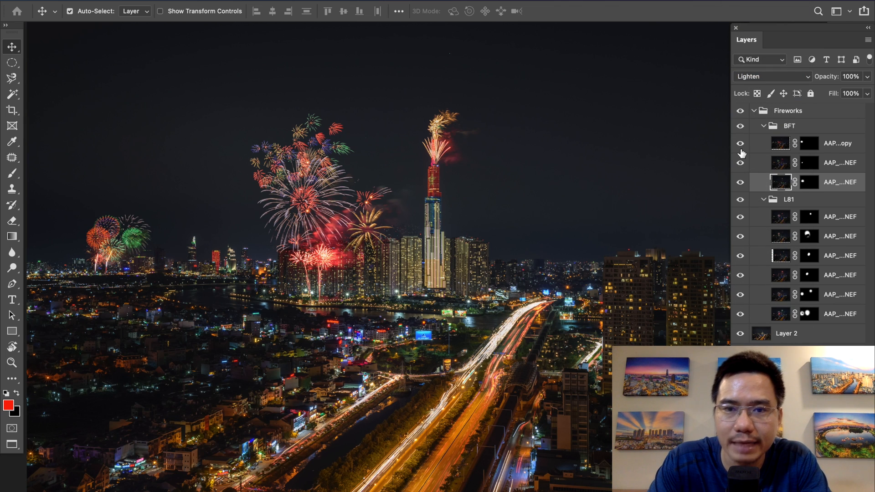
- Compare the night cityscape with the BFT, L81 and whole Fireworks groups hidden and visible
{"action": "left_click", "coordinate": [740, 126]}
{"action": "left_click", "coordinate": [741, 126]}
{"action": "left_click", "coordinate": [740, 199]}
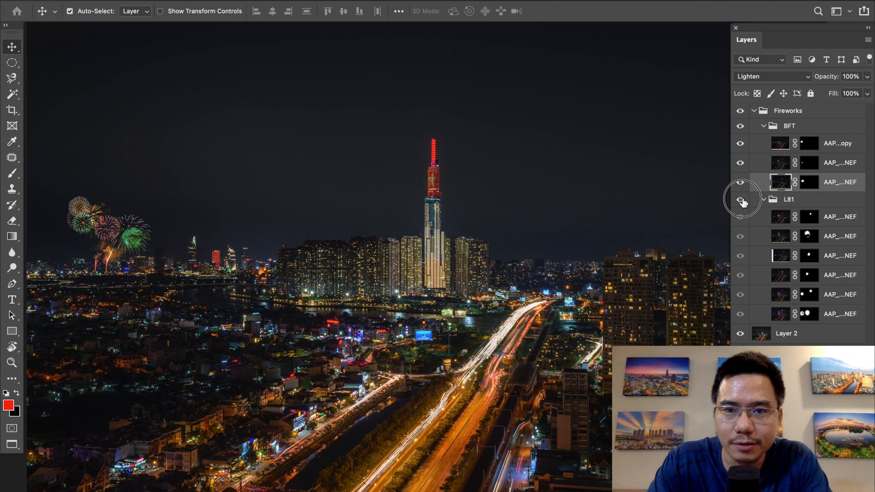
{"action": "left_click", "coordinate": [741, 201]}
{"action": "left_click", "coordinate": [740, 112]}
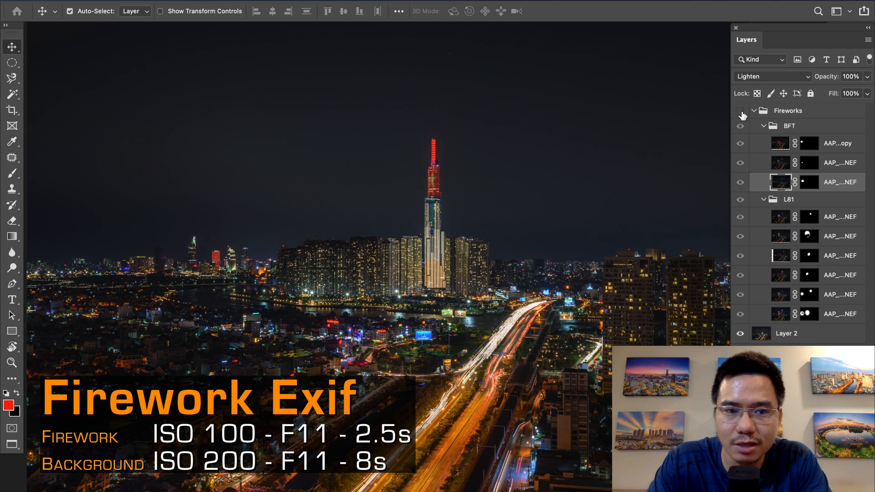
{"action": "left_click", "coordinate": [742, 112]}
{"action": "left_click", "coordinate": [741, 113]}
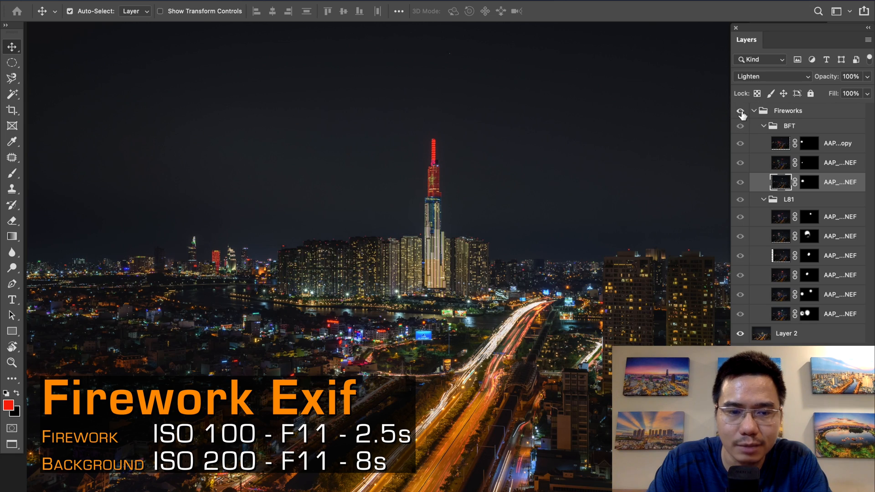
{"action": "left_click", "coordinate": [741, 112]}
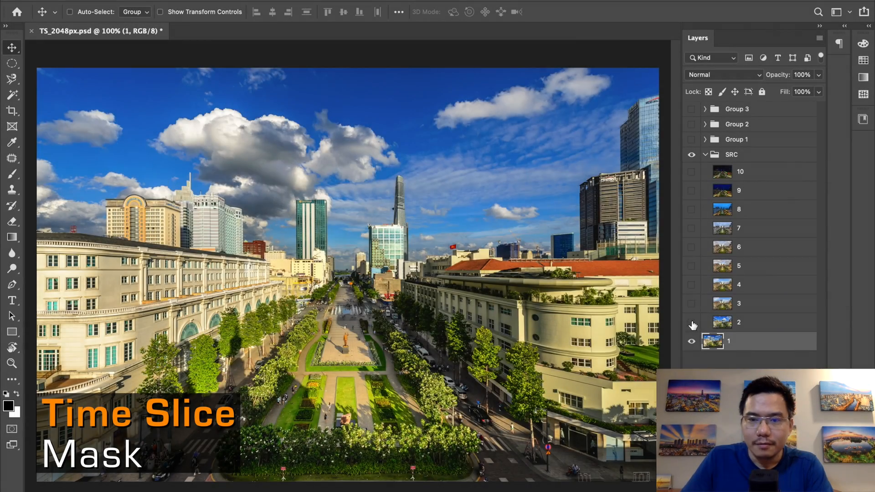
- In TS_2048px.psd, make layers 2 through 10 of the SRC group visible one after another
{"action": "left_click", "coordinate": [692, 322]}
{"action": "left_click", "coordinate": [691, 305]}
{"action": "left_click", "coordinate": [691, 266]}
{"action": "left_click", "coordinate": [691, 247]}
{"action": "left_click", "coordinate": [691, 228]}
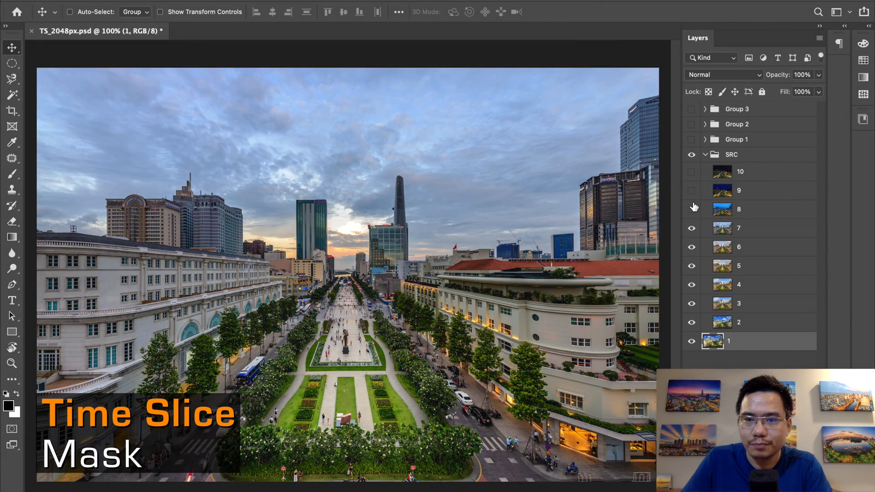
{"action": "left_click", "coordinate": [691, 209]}
{"action": "left_click", "coordinate": [692, 191]}
{"action": "left_click", "coordinate": [691, 171]}
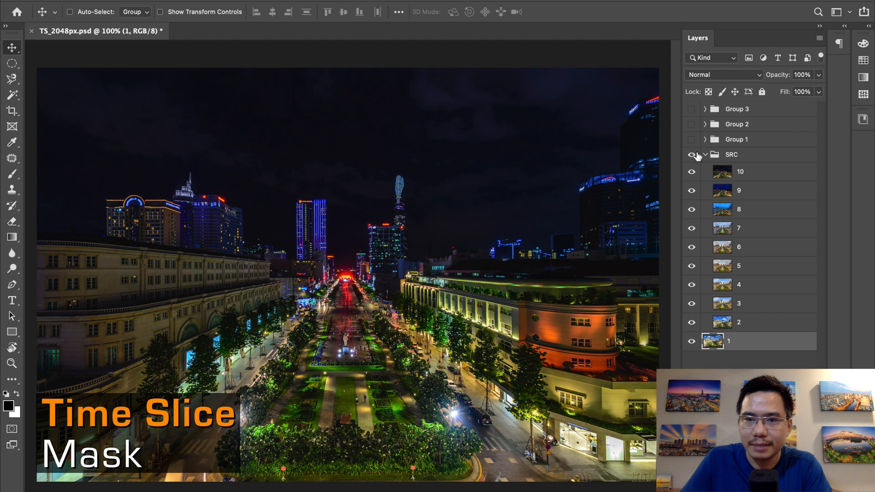
- Show the Group 1, Group 2 and Group 3 time slices in turn, and hide Group 2 and Group 1 to leave only Group 3
{"action": "left_click", "coordinate": [692, 140]}
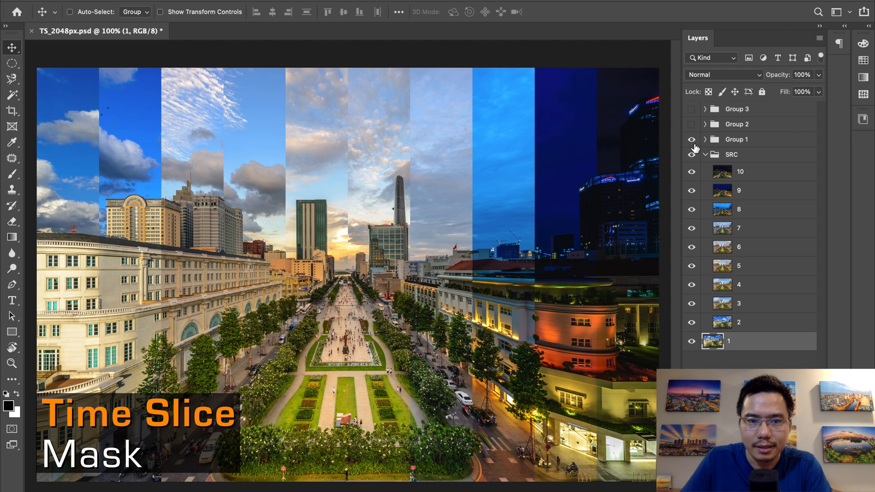
{"action": "left_click", "coordinate": [692, 124]}
{"action": "left_click", "coordinate": [691, 109]}
{"action": "left_click", "coordinate": [692, 124]}
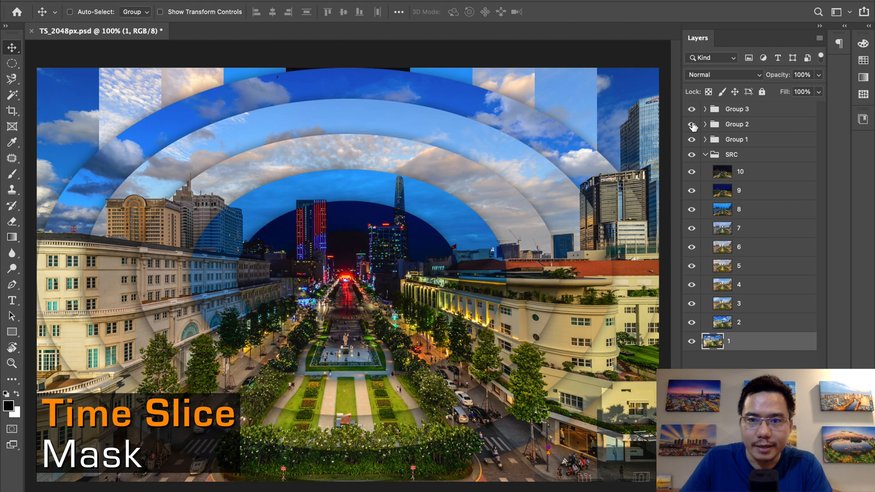
{"action": "left_click", "coordinate": [691, 139]}
- Expand Group 3 and toggle the visibility of Layer 1 copy 5, copy 4 and copy 3 to examine the clipped ring slices
{"action": "left_click", "coordinate": [709, 112]}
{"action": "left_click", "coordinate": [705, 109]}
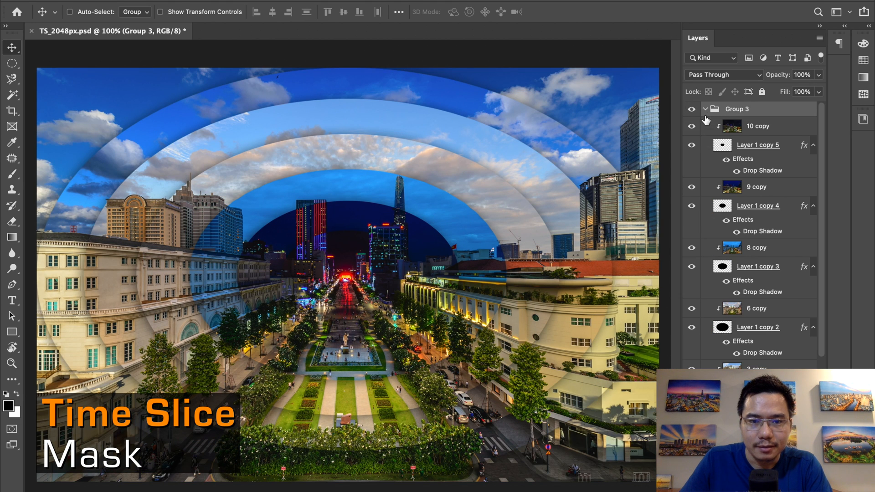
{"action": "left_click", "coordinate": [692, 145]}
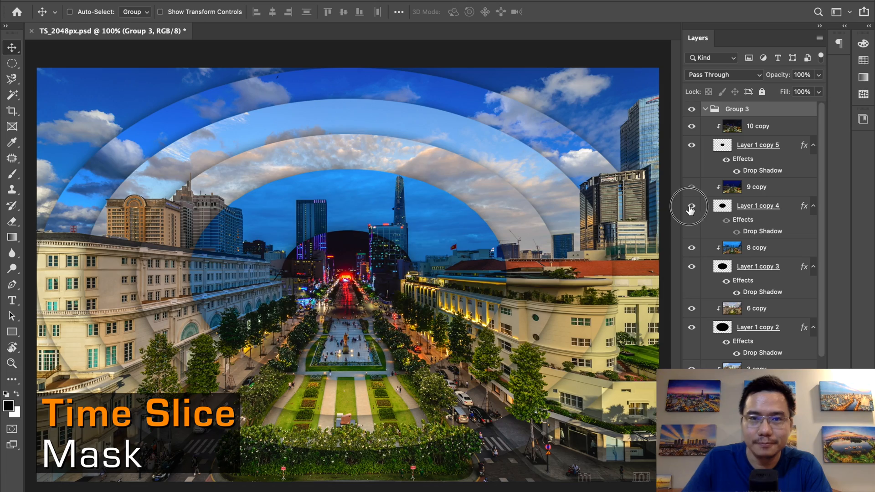
{"action": "left_click", "coordinate": [692, 267]}
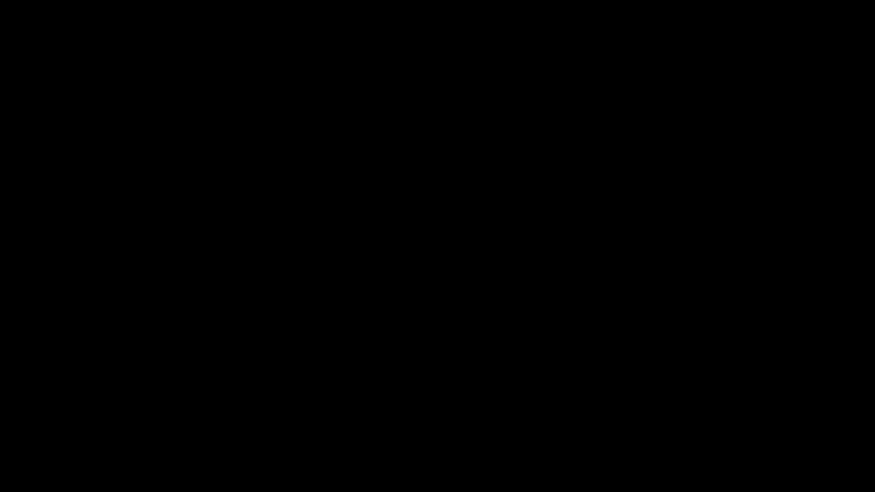